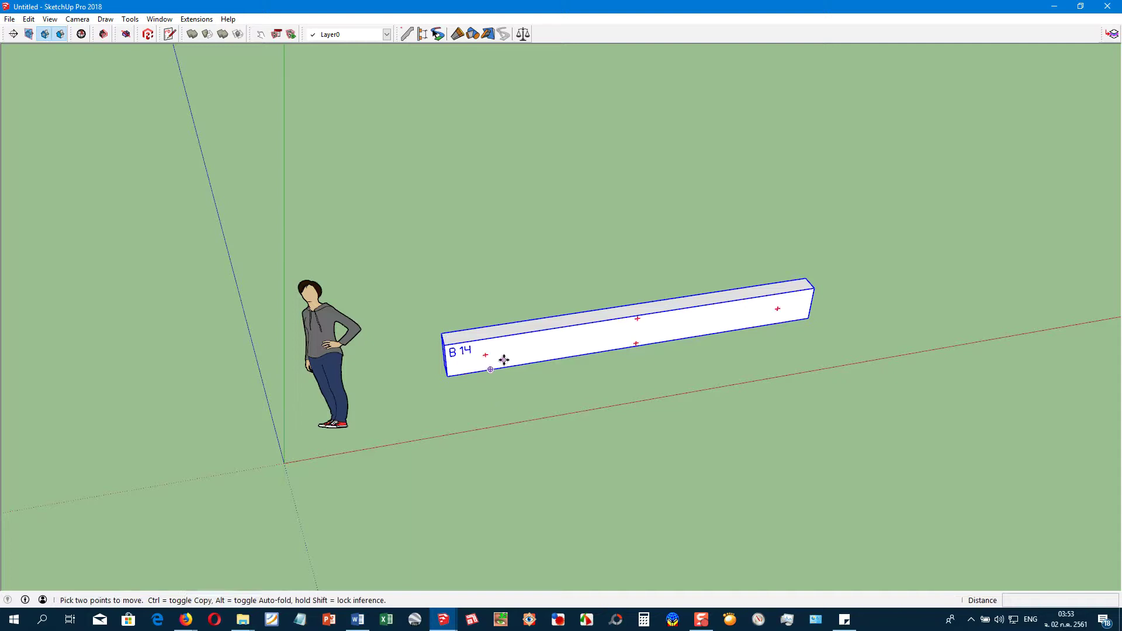
Copy the B14 beam upward, placing the copy above the original
key("space")
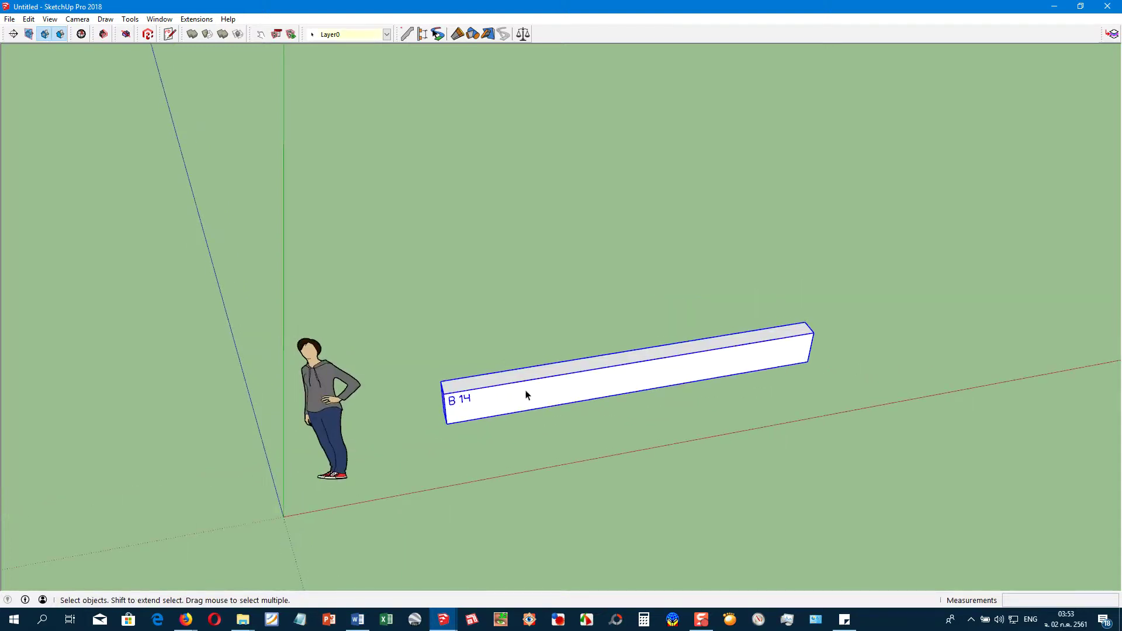
key("o")
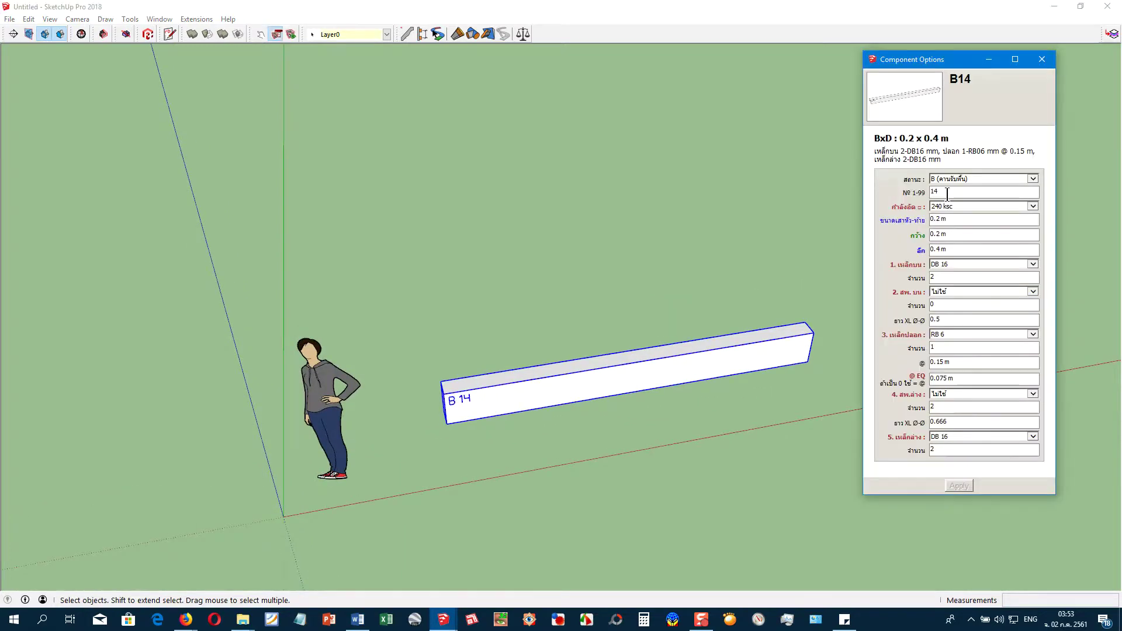
middle_click_drag(632, 365, 584, 438)
key("m")
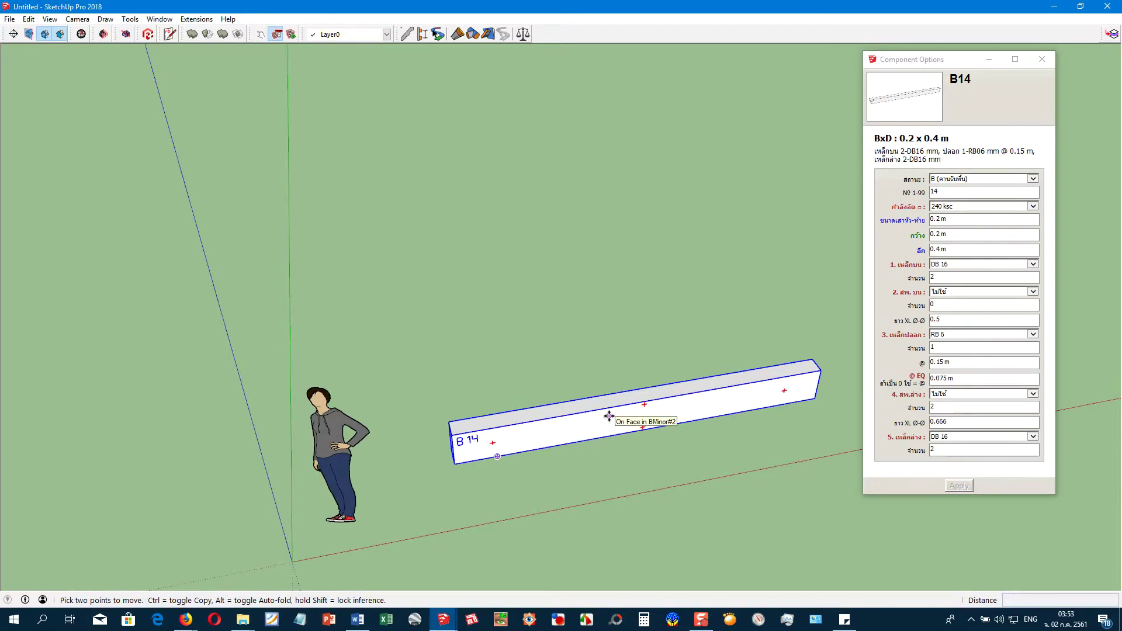
key("ctrl")
left_click(607, 415)
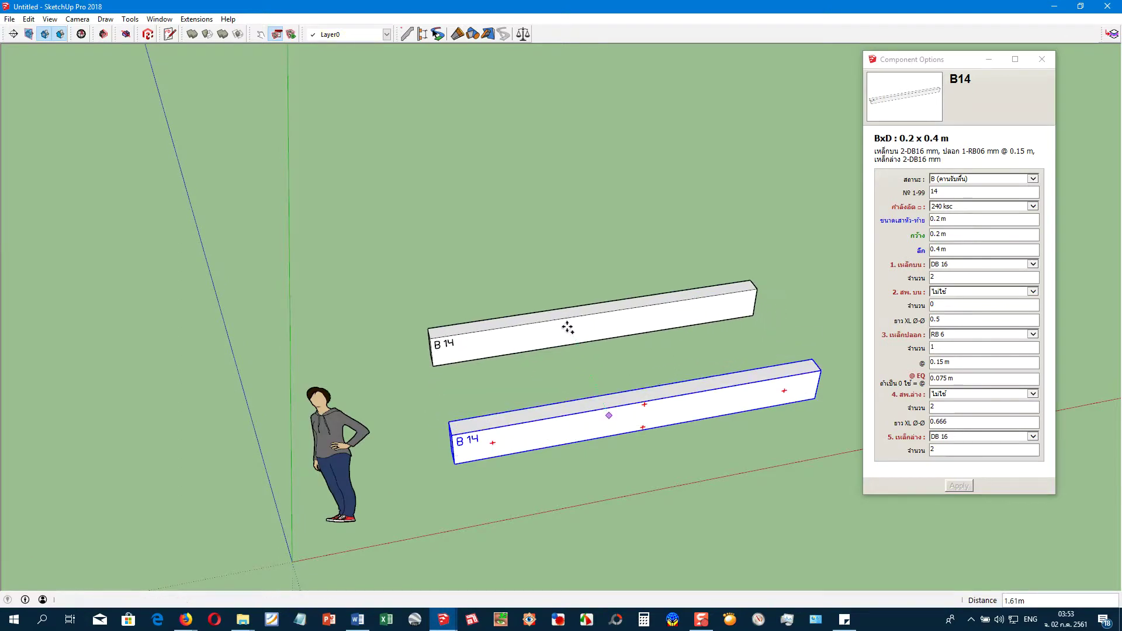
left_click(570, 328)
middle_click_drag(570, 328, 574, 384, "shift")
Set the beam copy's type to GB and number to 1 in Component Options and apply
key("space")
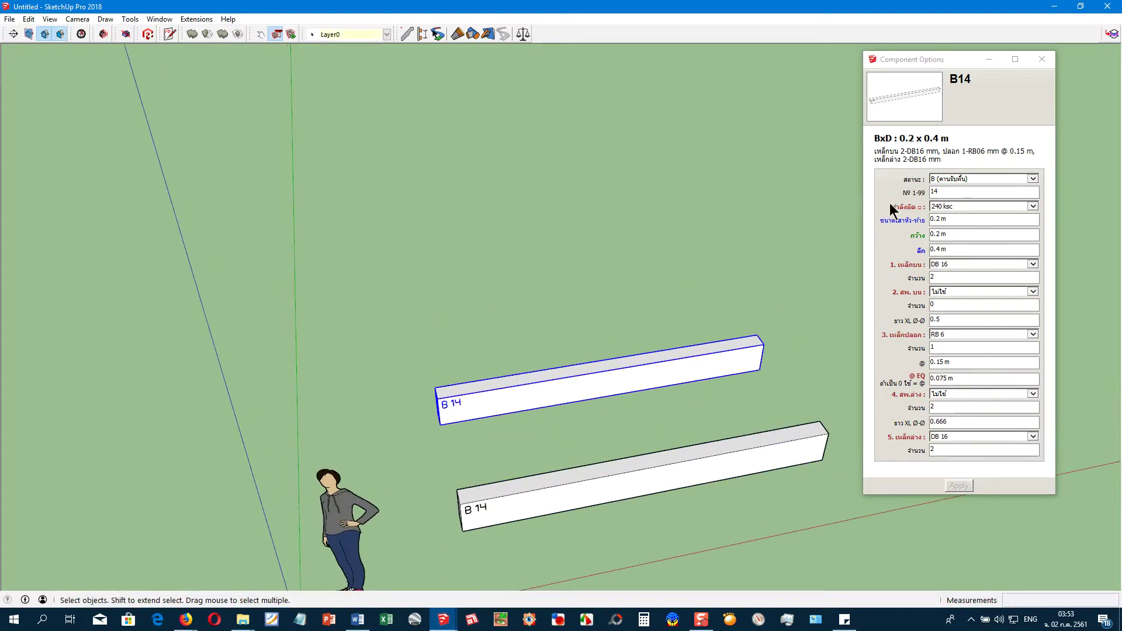
left_click(923, 196)
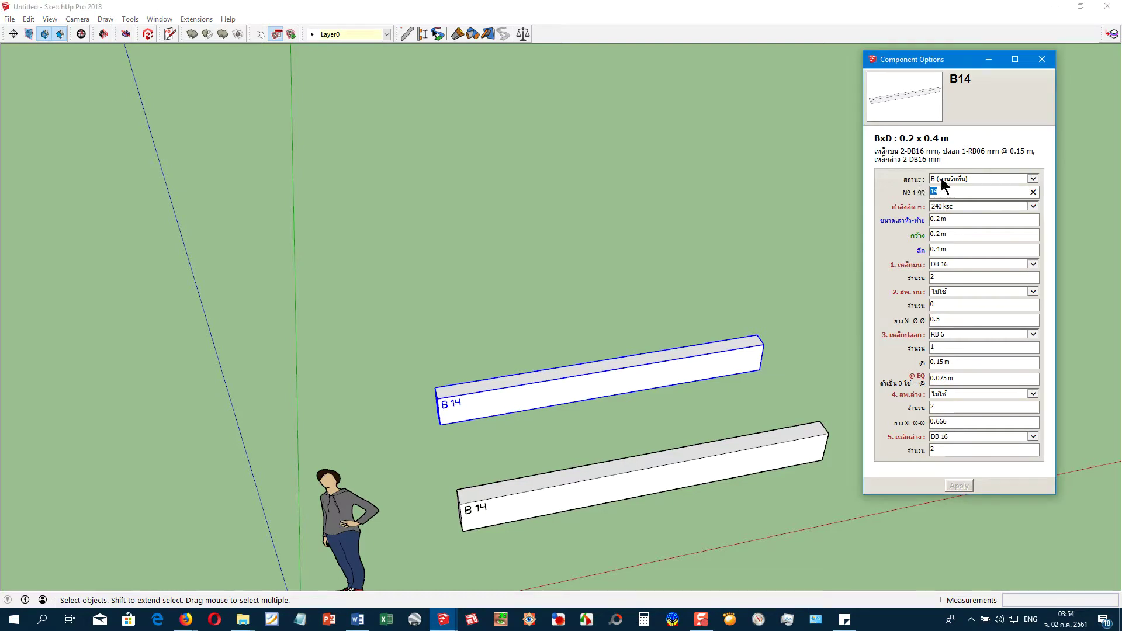
type("1")
left_click(997, 178)
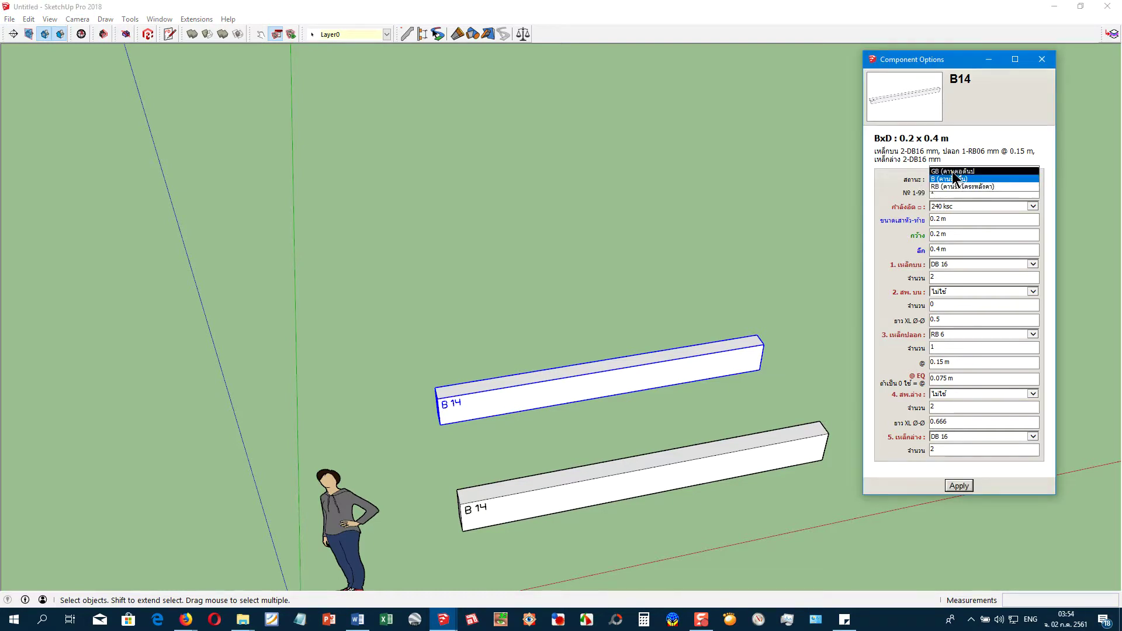
left_click(954, 171)
left_click(959, 486)
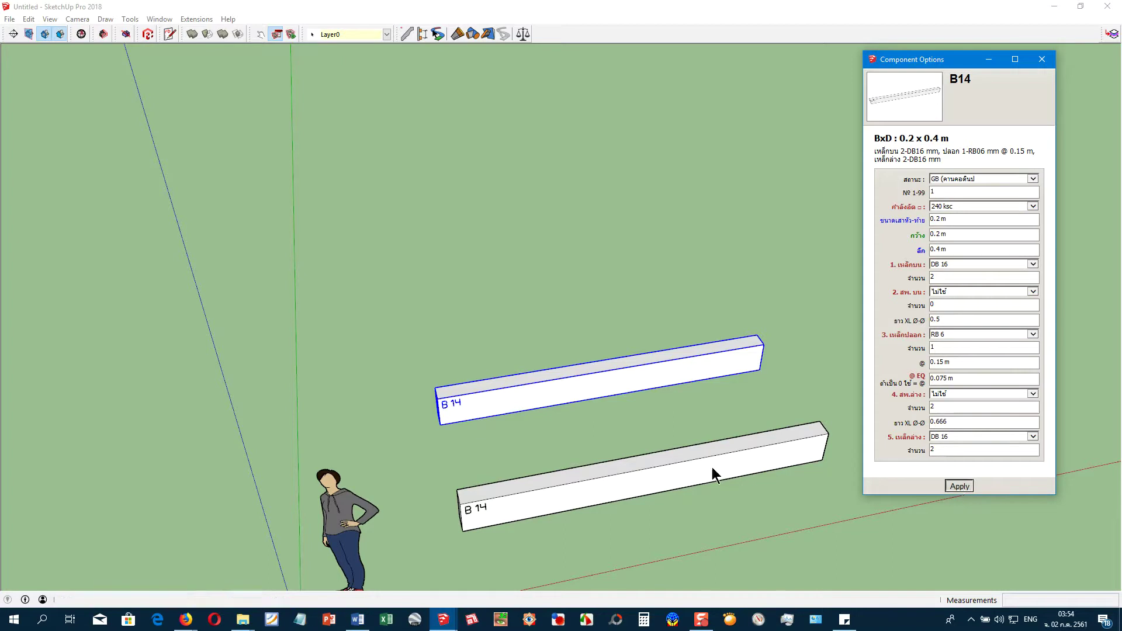
middle_click_drag(500, 408, 482, 359)
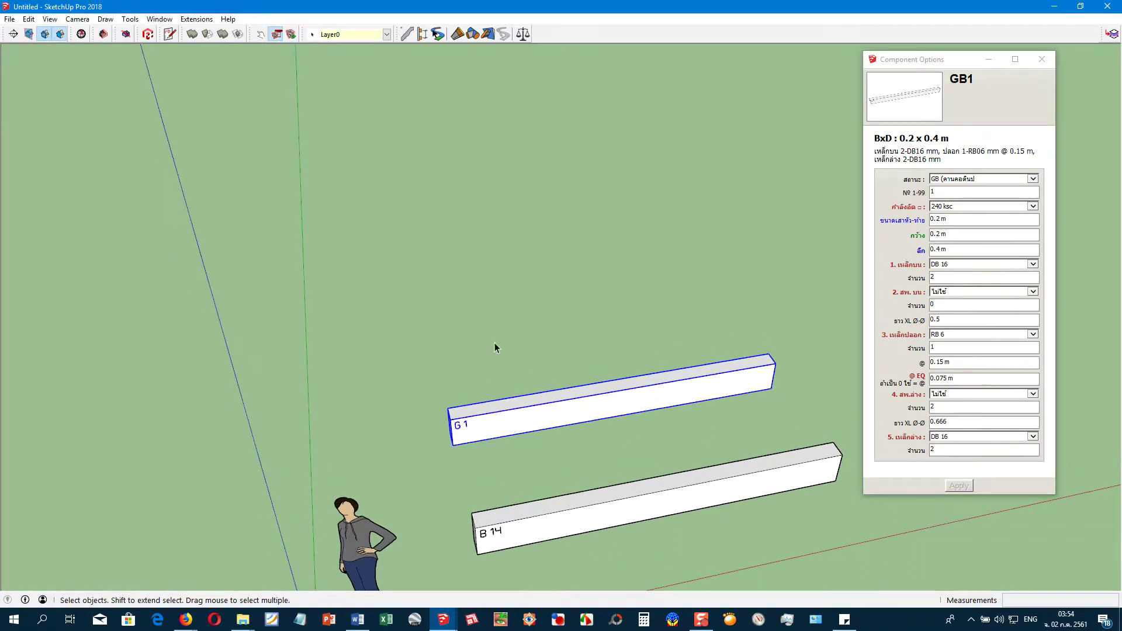
middle_click_drag(454, 319, 462, 370)
Draw a small square and push/pull it up into a tall, thin column
key("r")
left_click(398, 301)
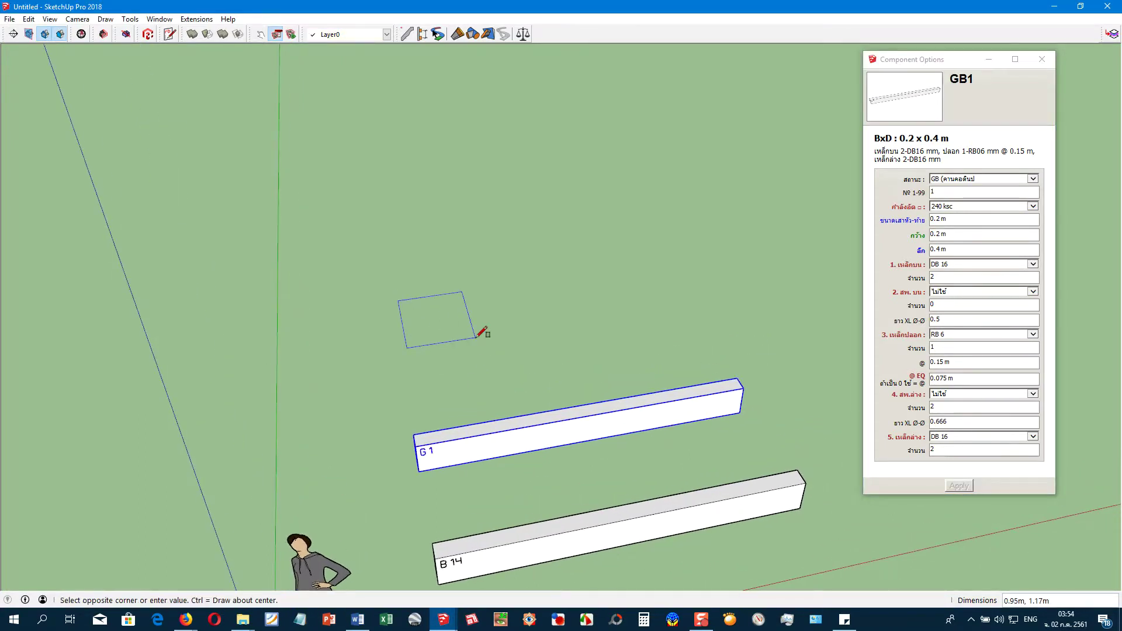
type(".2,.2")
key("Return")
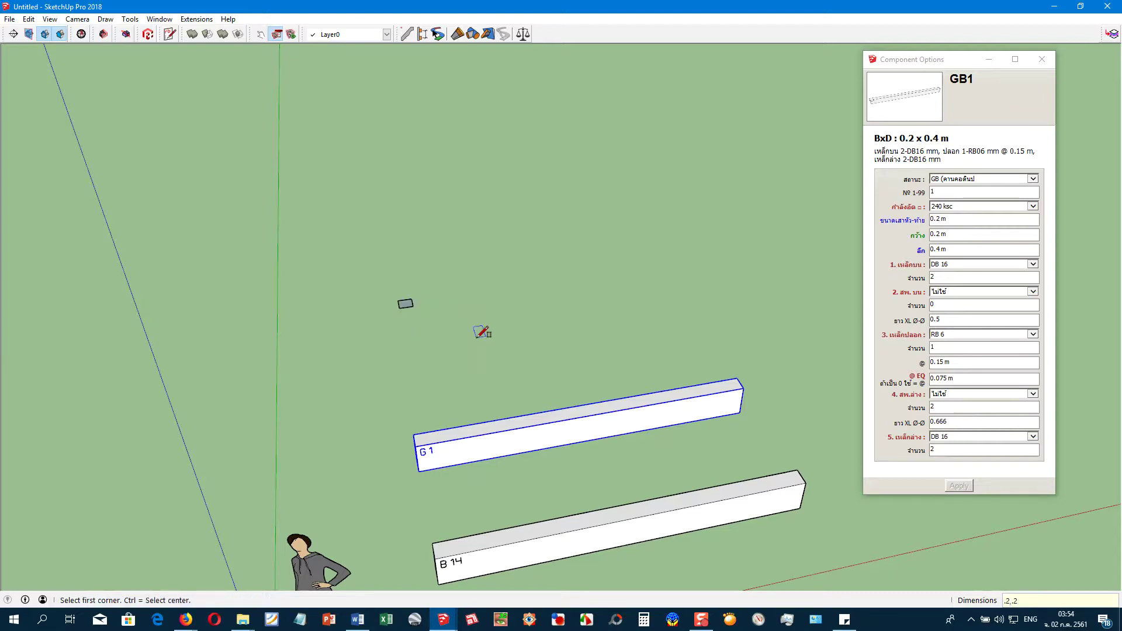
key("p")
left_click(402, 305)
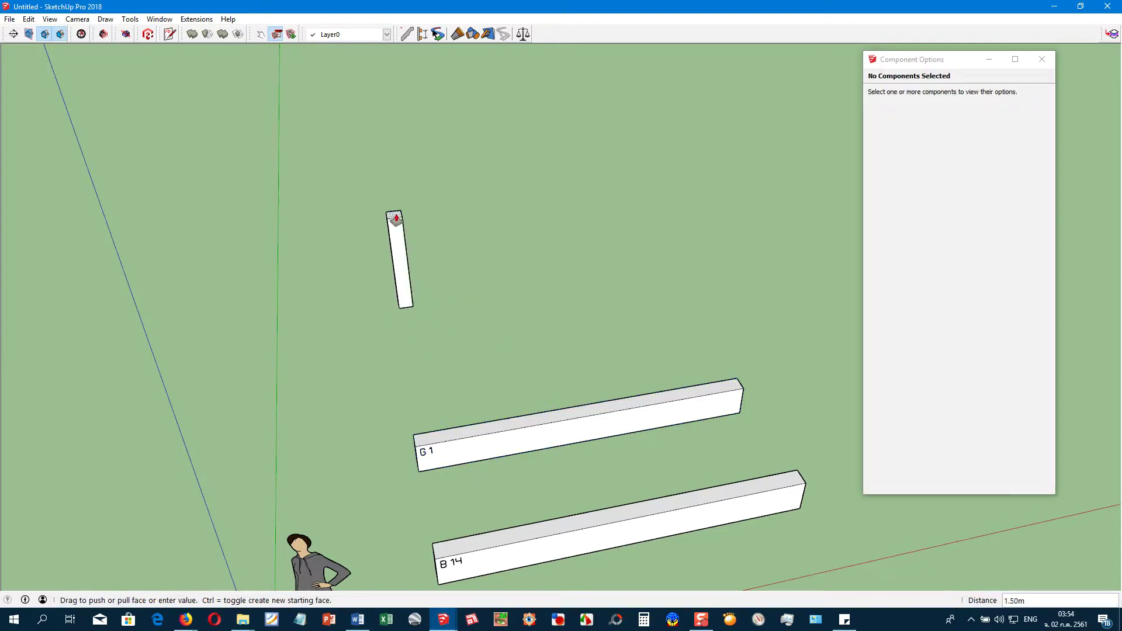
key("Return")
Make the column a component named C1
key("space")
triple_click(397, 217)
mouse_move(396, 215)
middle_mouse_down()
mouse_move(473, 293)
mouse_move(463, 310)
middle_mouse_up()
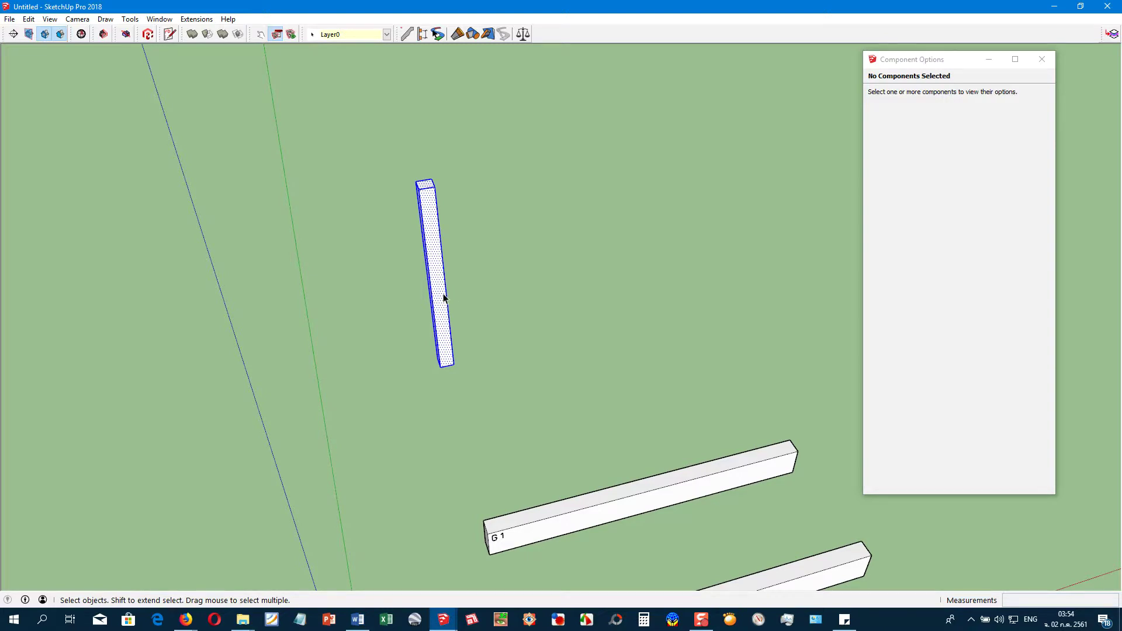
key("g")
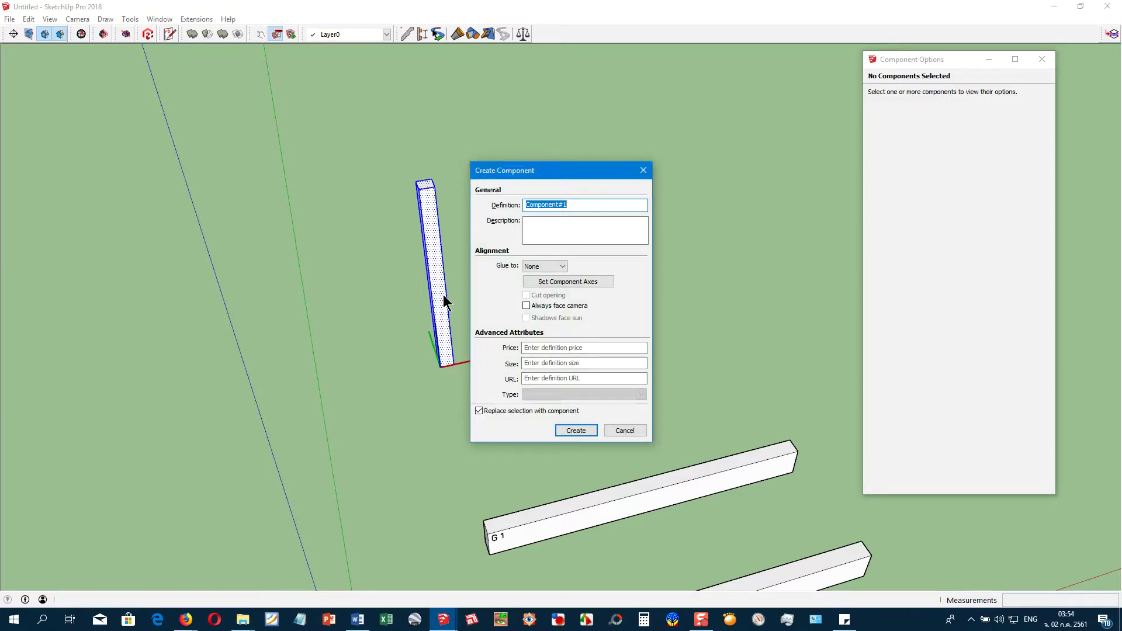
type("C")
key("Return")
key("r")
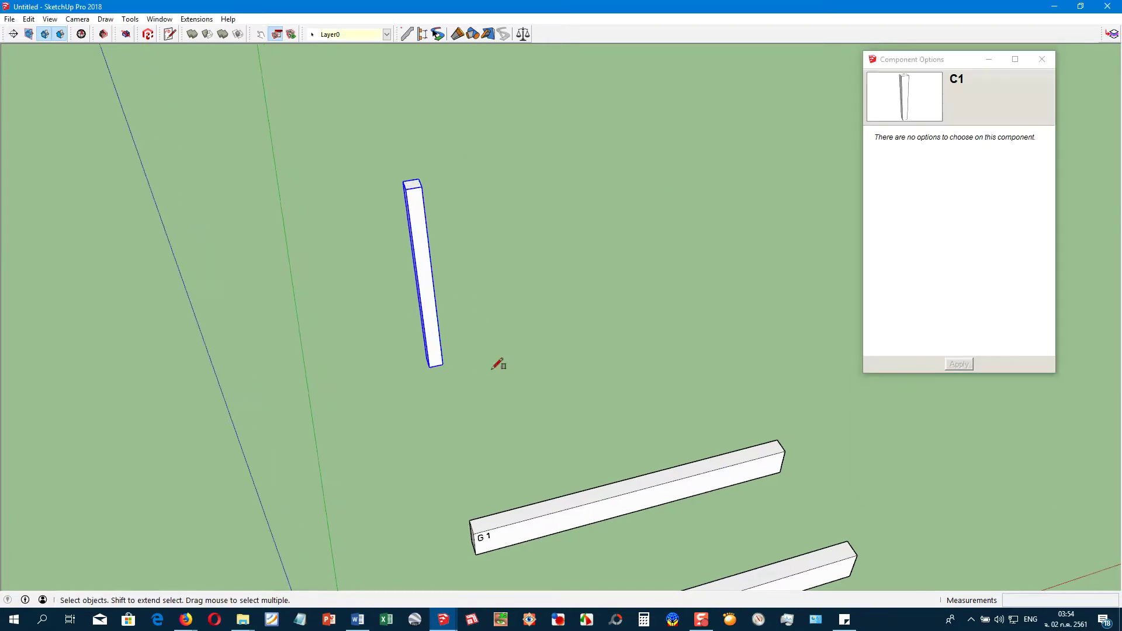
left_click(491, 367)
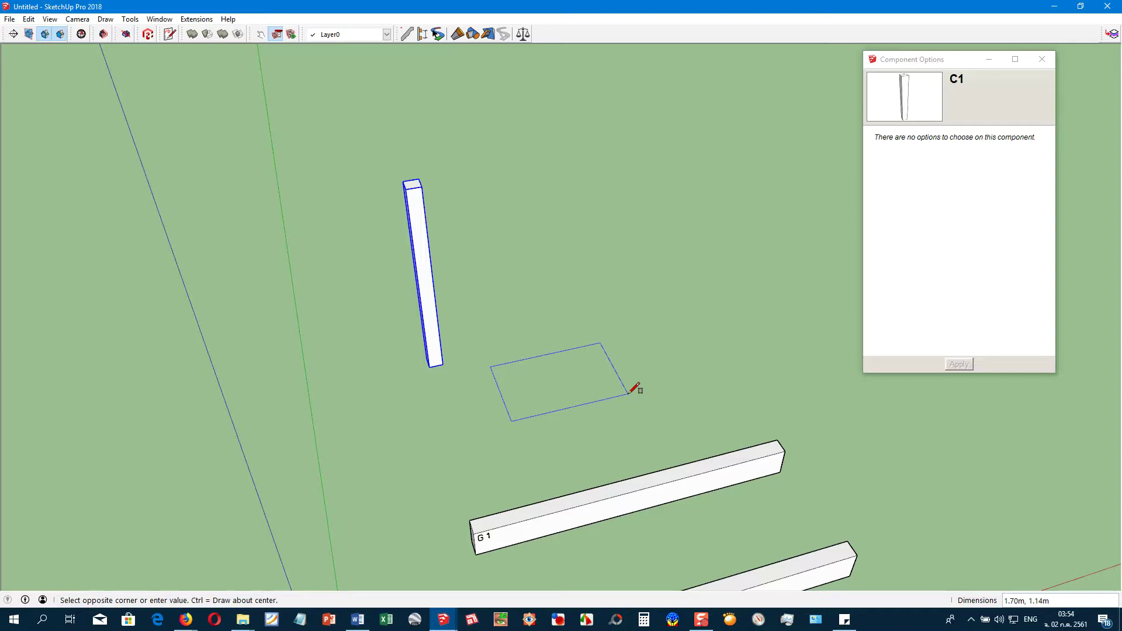
Draw a 1.5 × 1.5 m rectangle and extrude it 0.25 m into a footing
type("1.5,1.")
type("5")
key("Return")
key("p")
left_click(571, 398)
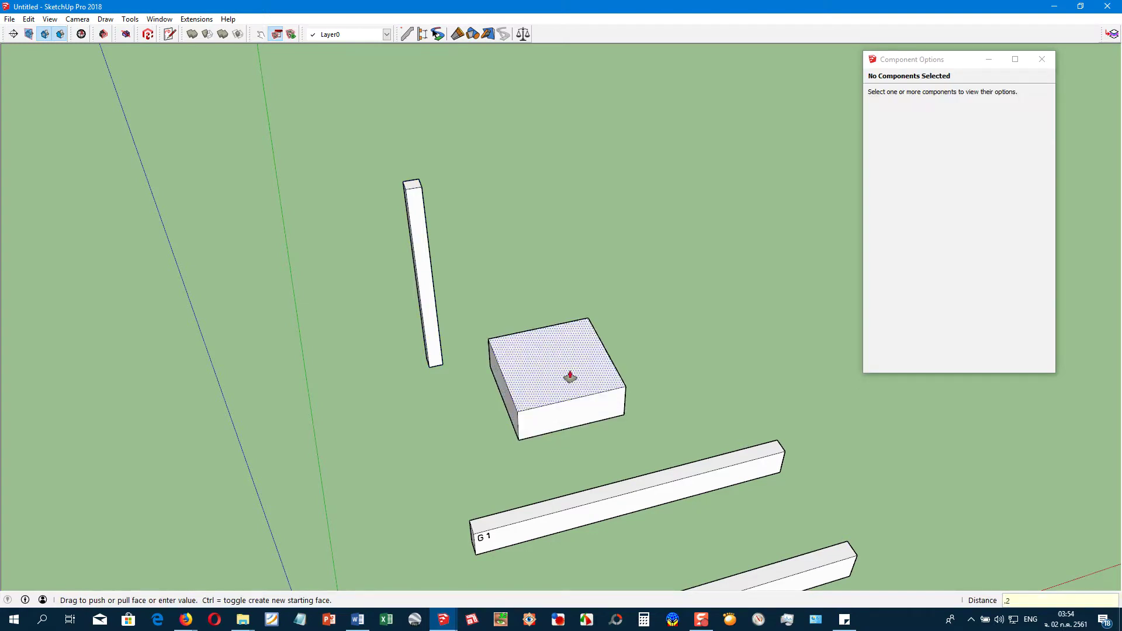
type("5")
key("Return")
Draw a 0.3 × 0.3 m square centred on the footing's top face
key("f")
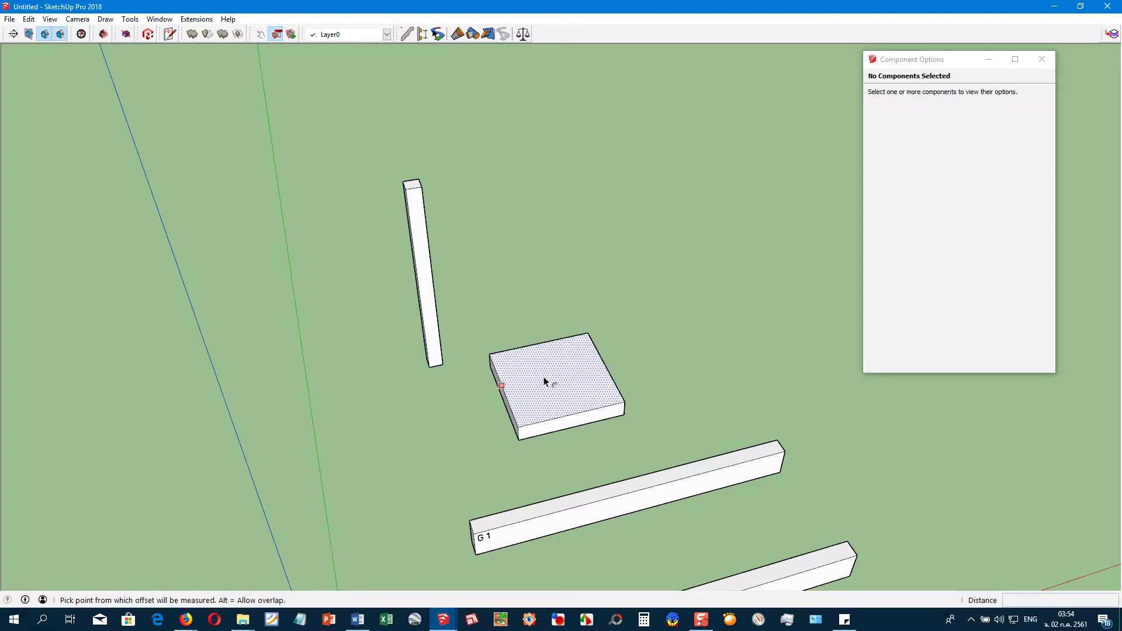
scroll(544, 378, "up", 1)
scroll(544, 379, "up", 1)
key("r")
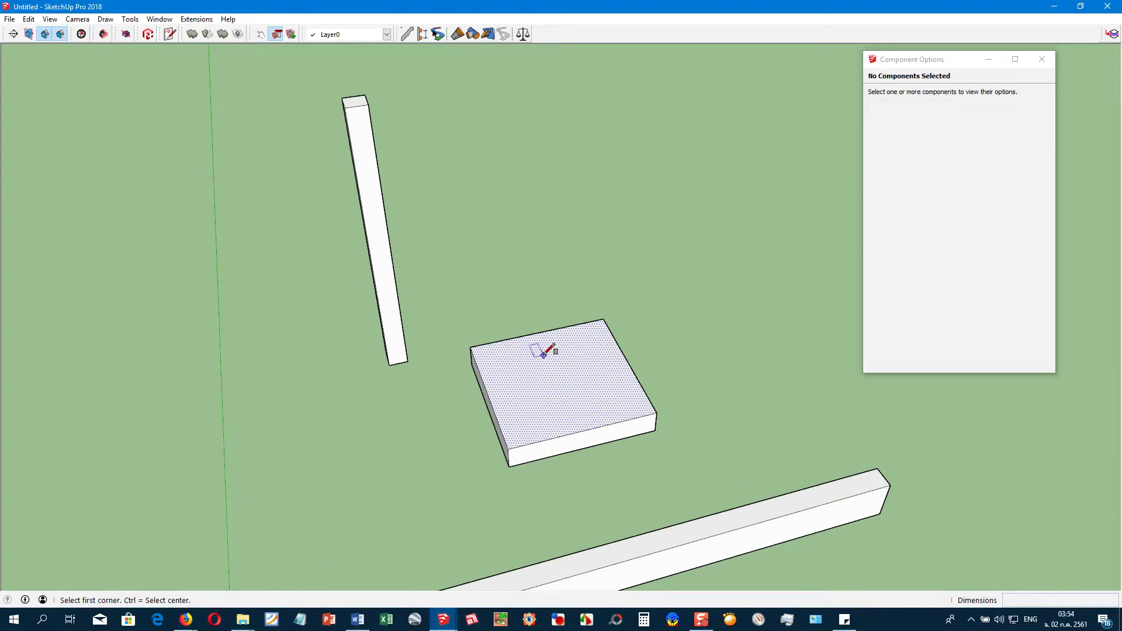
key("ctrl")
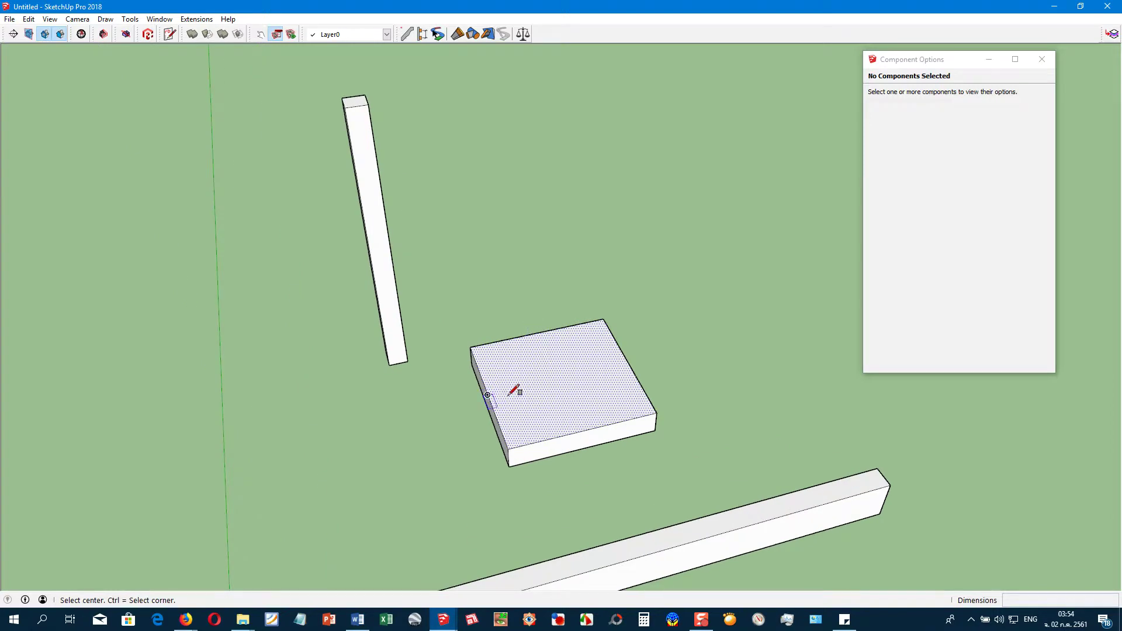
left_click(559, 380)
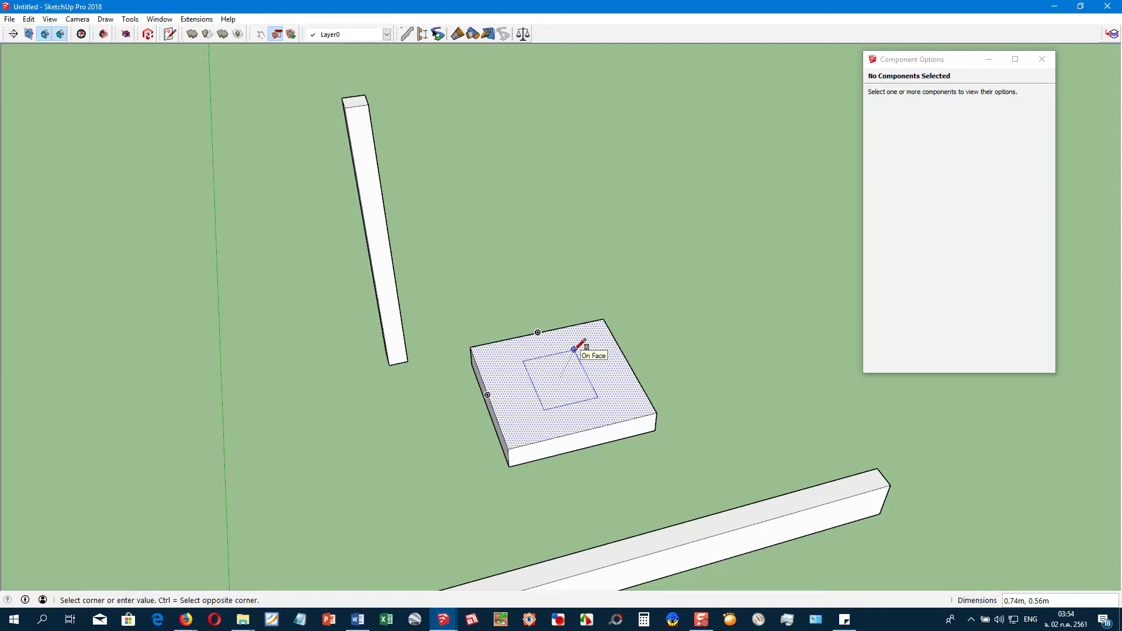
type(".3")
type(",.3")
type(".3")
key("Return")
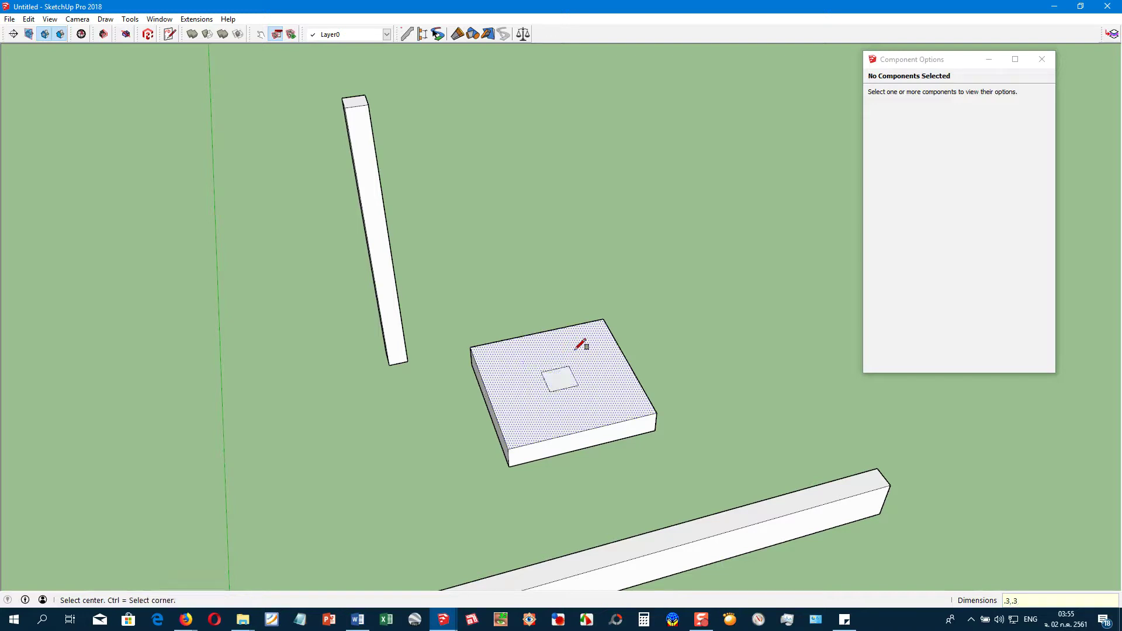
Push/pull the 0.3 m square upward into a stub column
key("space")
left_click(572, 296)
key("o")
key("p")
left_click_drag(549, 377, 567, 303)
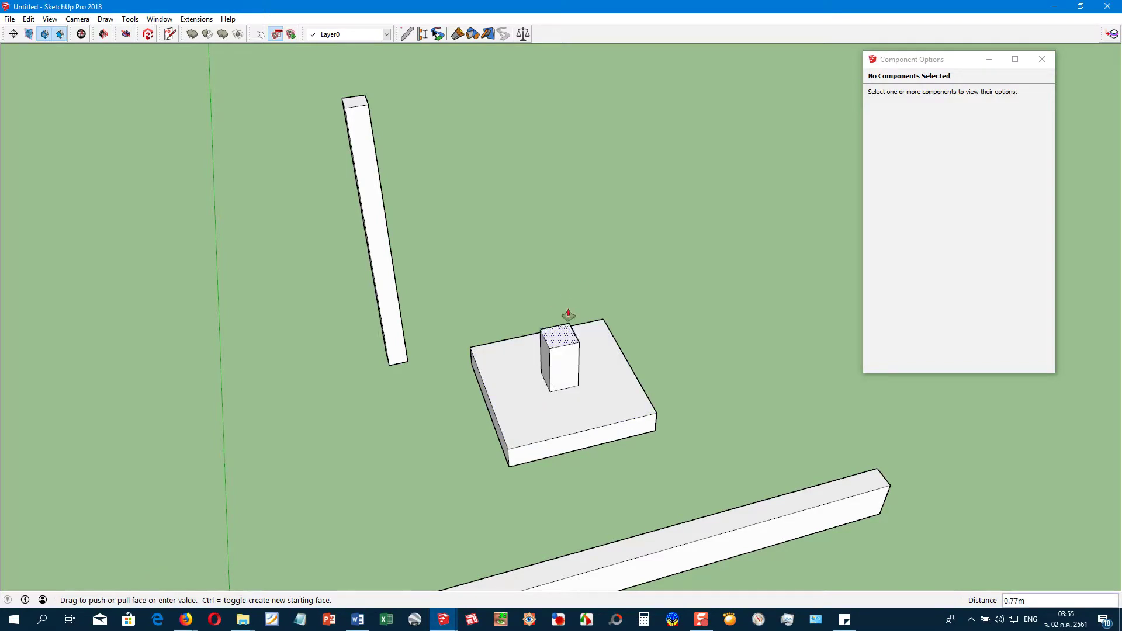
key("space")
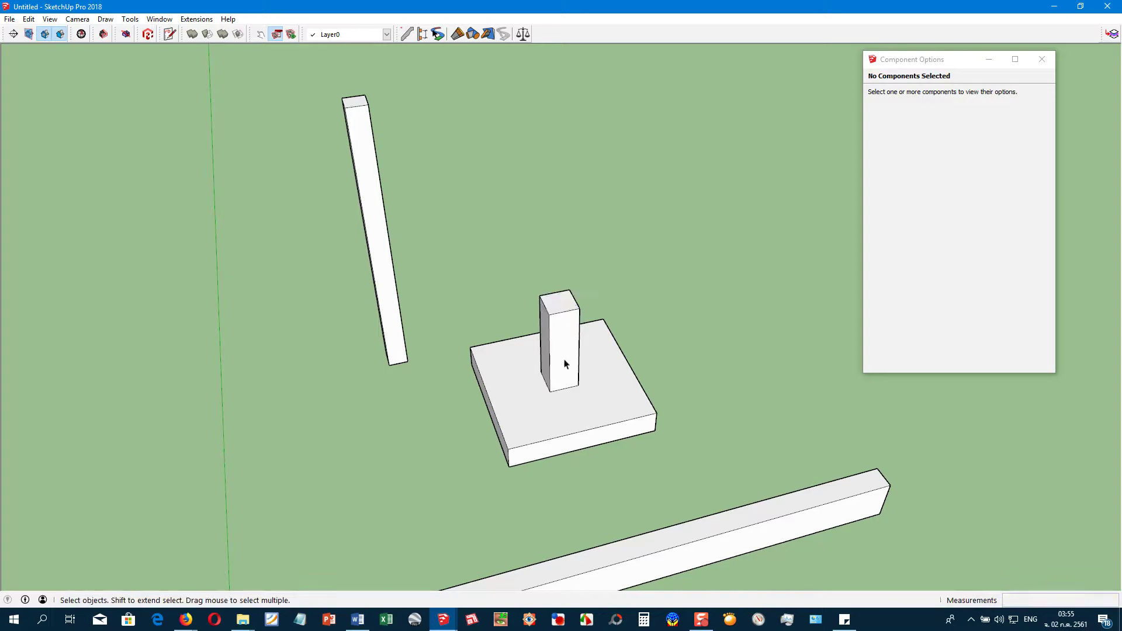
Make the footing and stub a component named F1
triple_click(565, 363)
key("g")
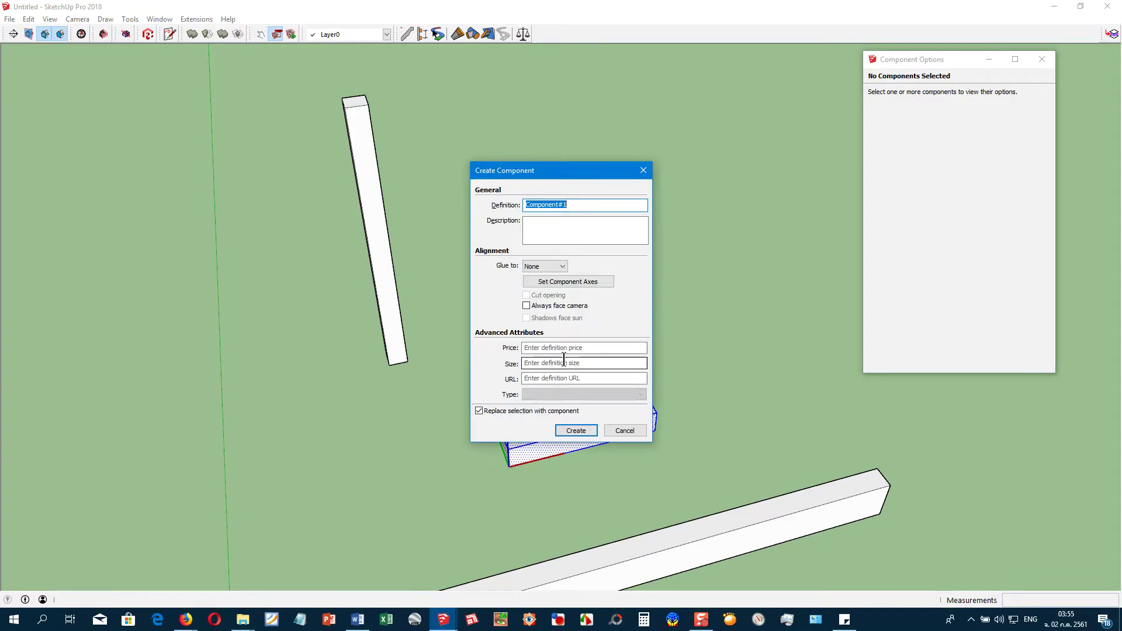
type("F")
key("Return")
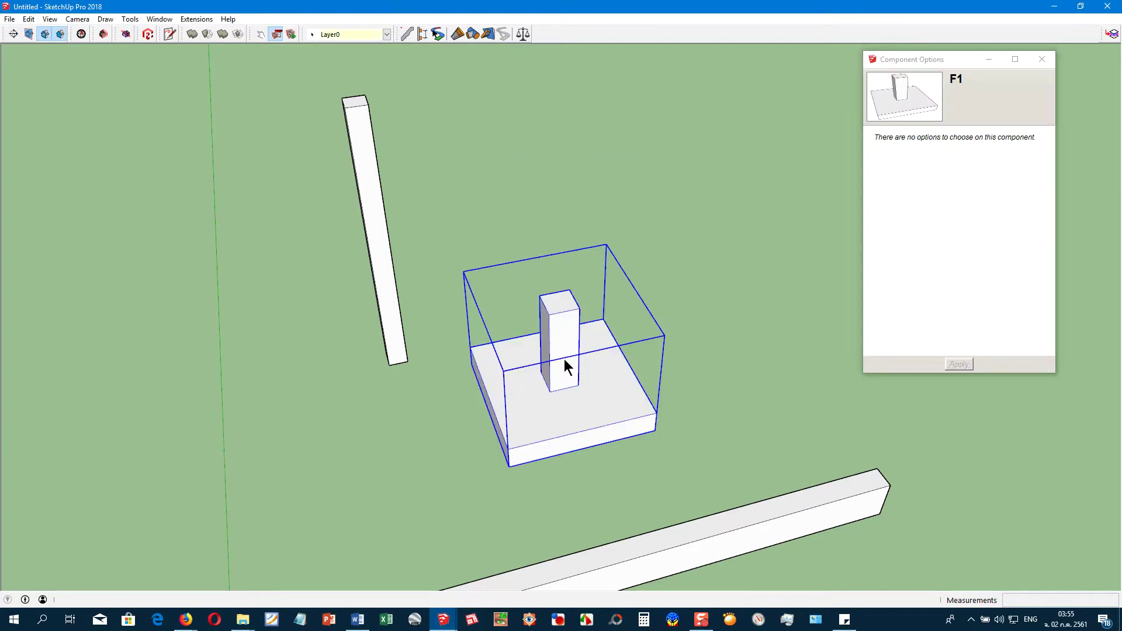
Inside F1, draw a diagonal across the stub top and set the axes origin at its midpoint
double_click(564, 359)
scroll(556, 325, "up", 3)
scroll(559, 311, "up", 3)
key("l")
left_click(522, 271)
left_click(613, 299)
key("a")
left_click(567, 285)
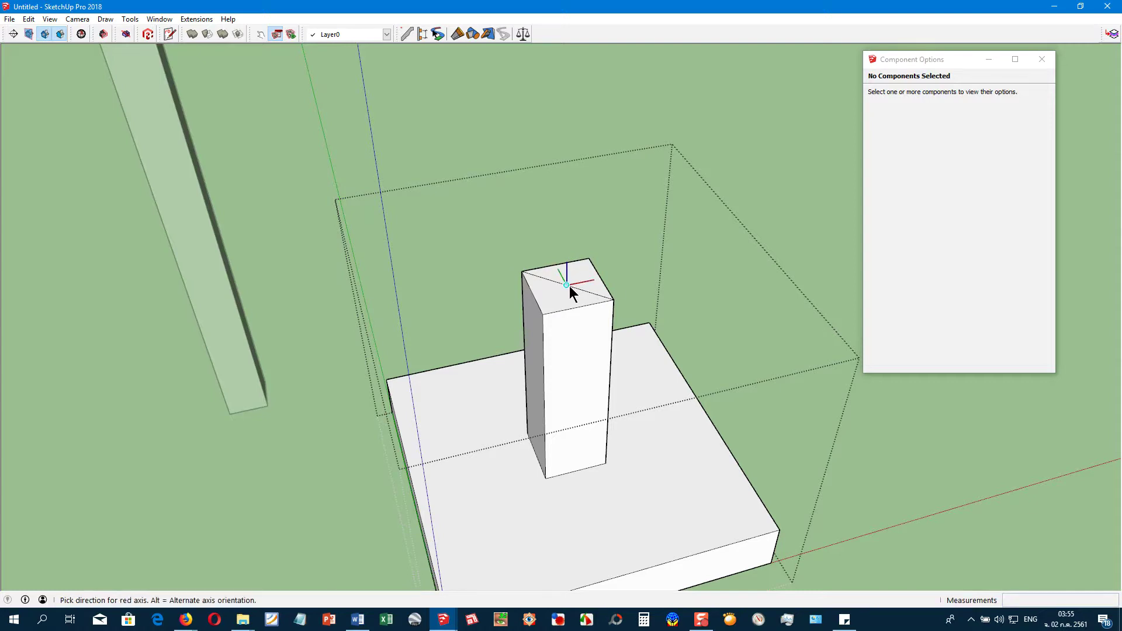
key("l")
key("Escape")
Exit the F1 component and select the footing
key("Return")
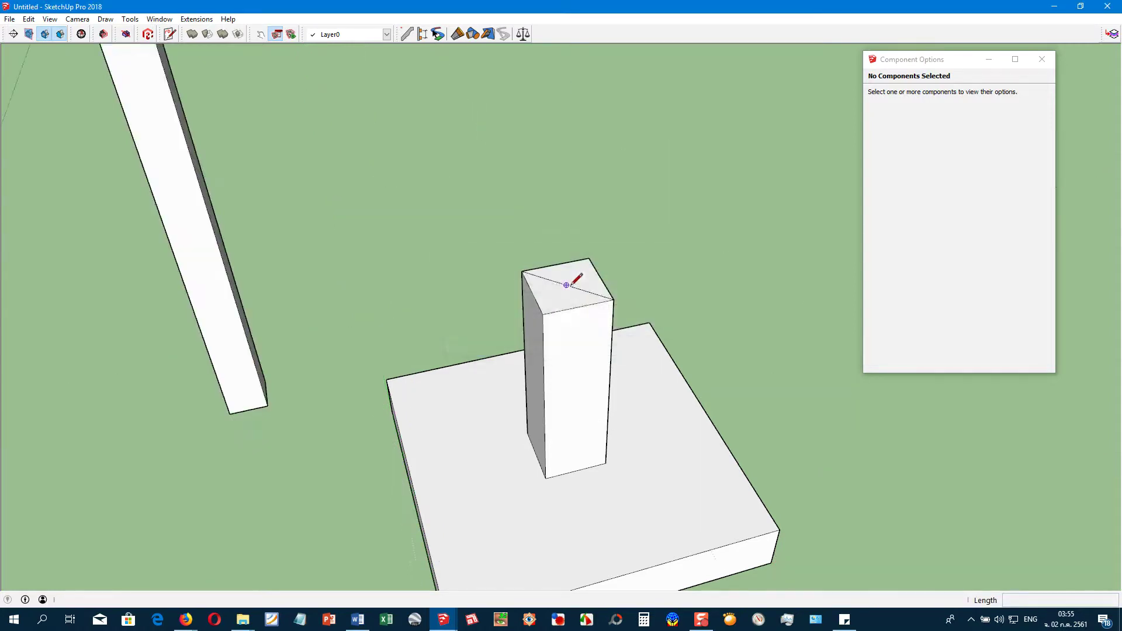
scroll(567, 285, "down", 2)
key("space")
left_click(550, 339)
scroll(550, 339, "down", 2)
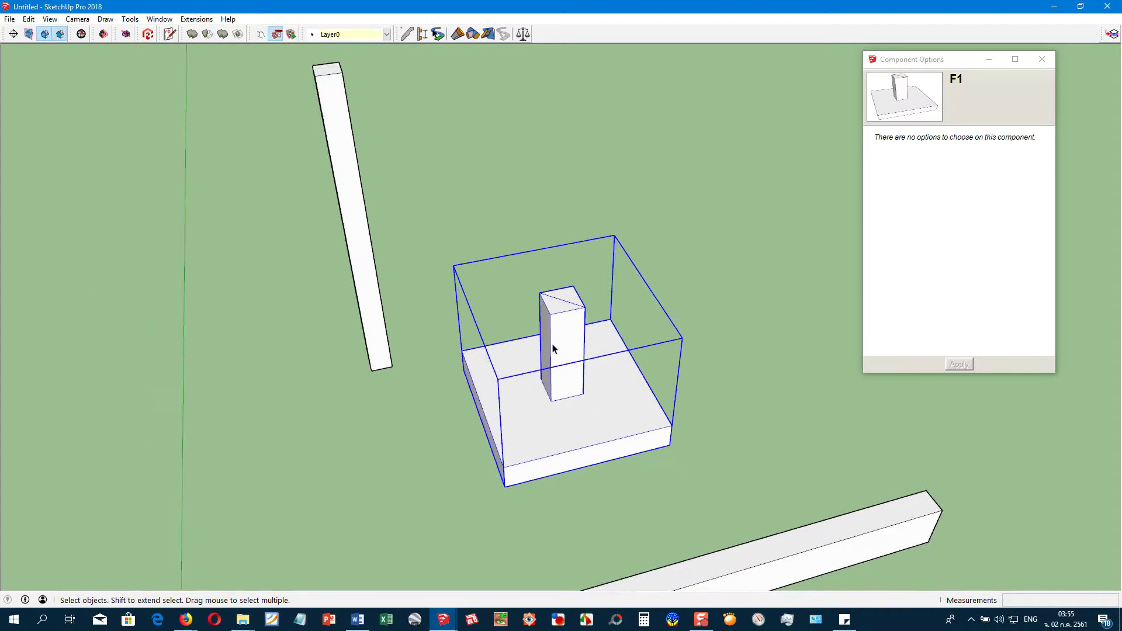
left_click(407, 349)
scroll(407, 349, "down", 2)
Make a first copy of the F1 footing along the red axis
middle_click_drag(537, 393, 403, 374)
left_click(403, 374)
key("m")
key("ctrl")
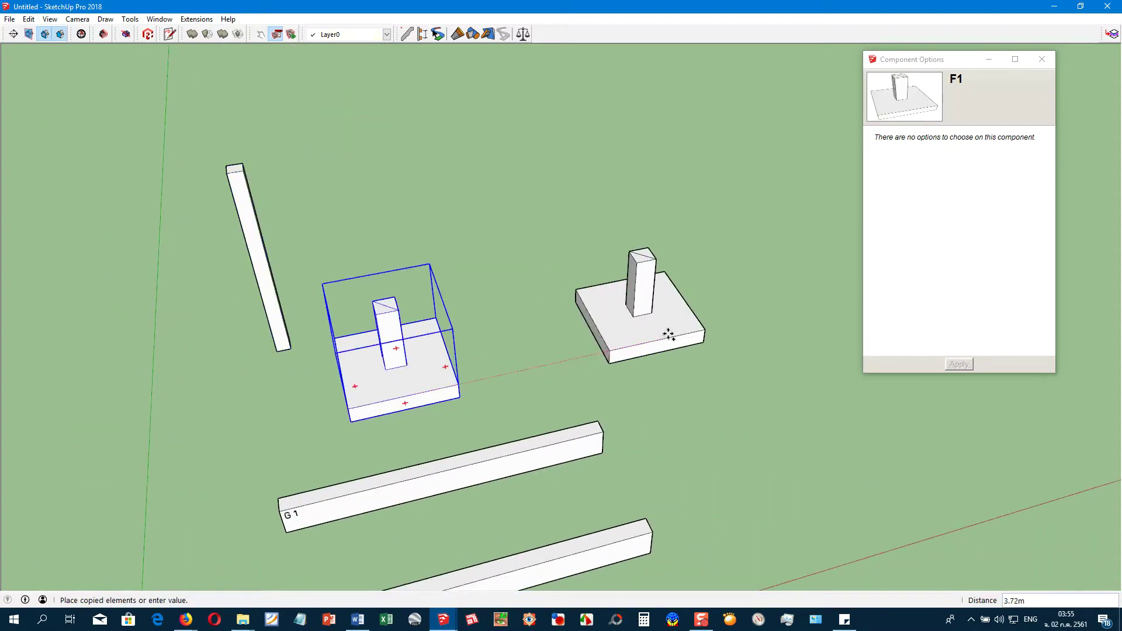
left_click(669, 334)
scroll(669, 336, "down", 1)
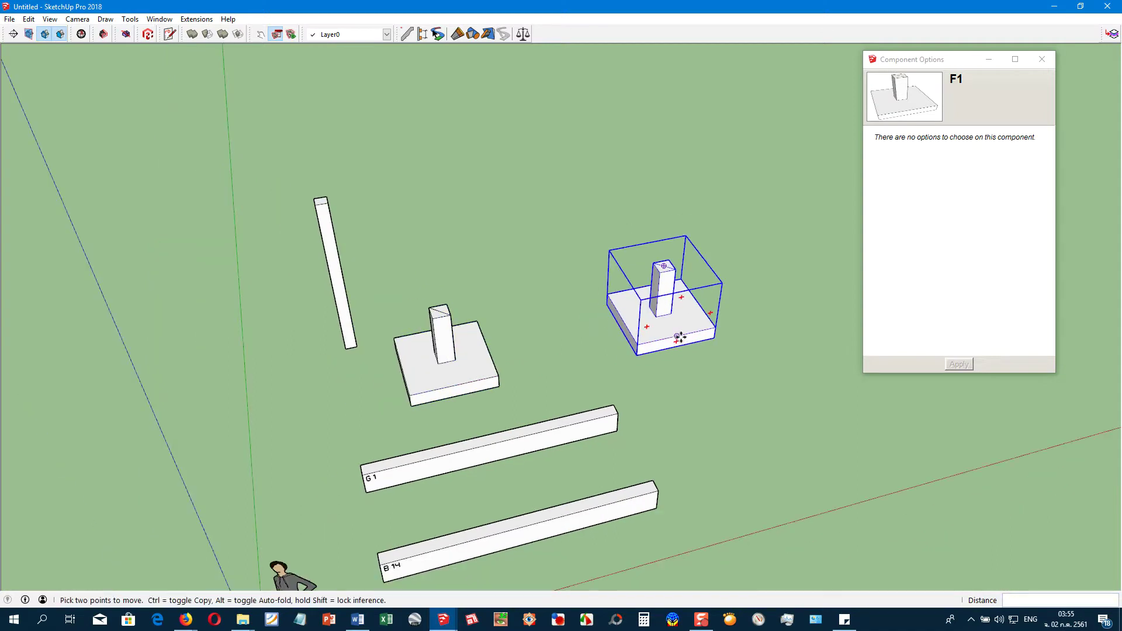
key("space")
scroll(643, 356, "down", 1)
scroll(637, 368, "down", 2)
mouse_move(637, 368)
middle_mouse_down()
mouse_move(499, 376)
mouse_move(500, 387)
middle_mouse_up()
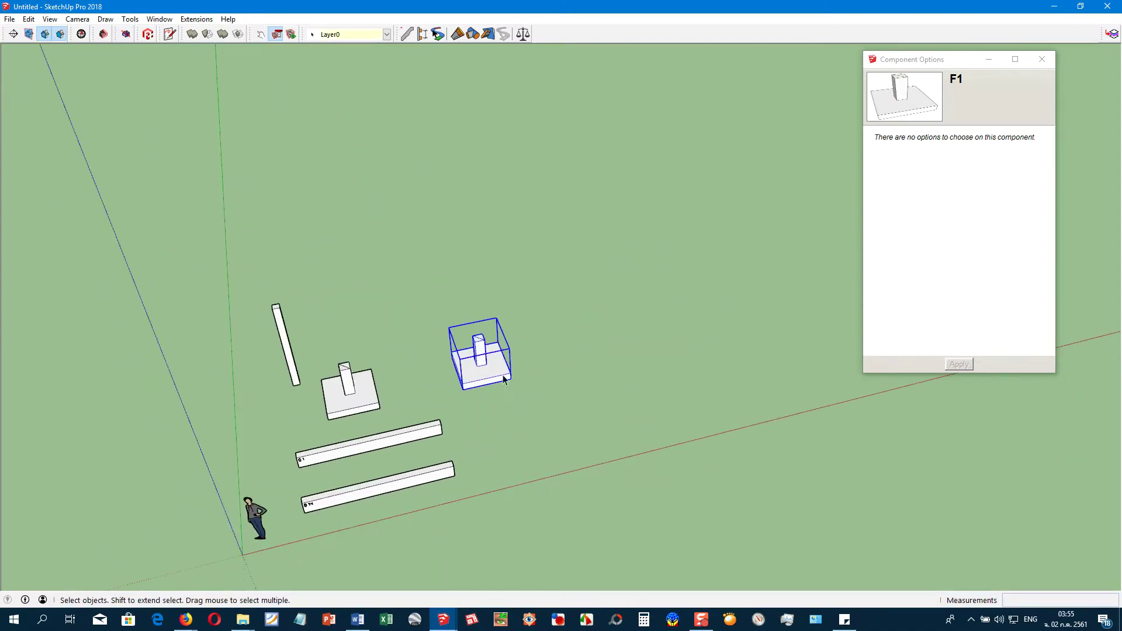
Copy the footing 4 m along red with a 2x array to fill a row of four
key("m")
left_click(504, 365)
key("ctrl")
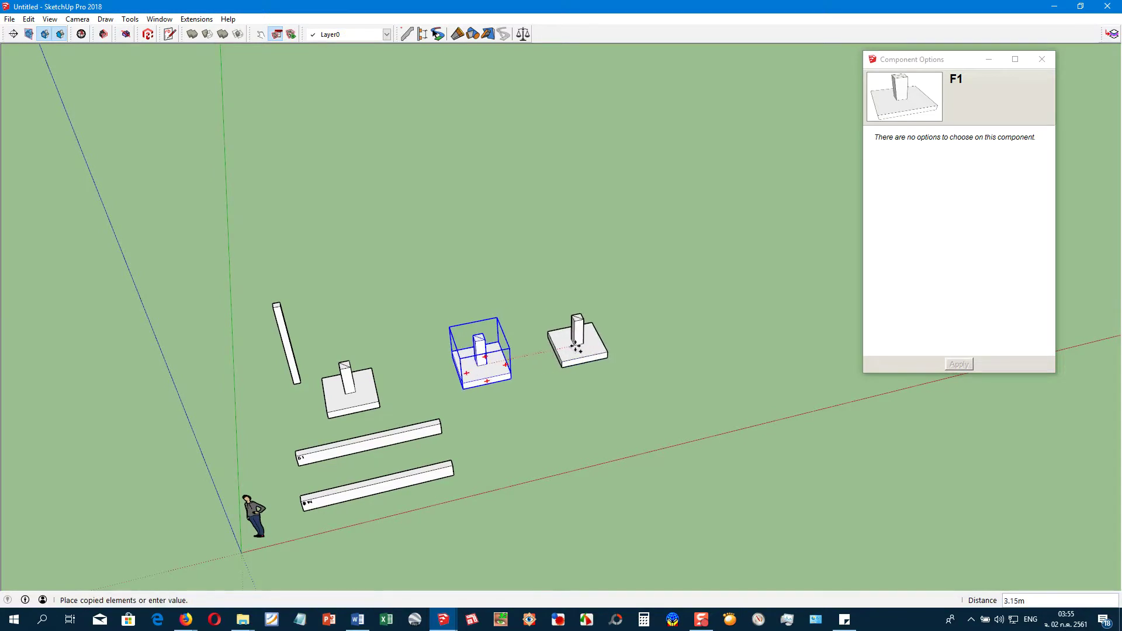
type("2*")
key("Return")
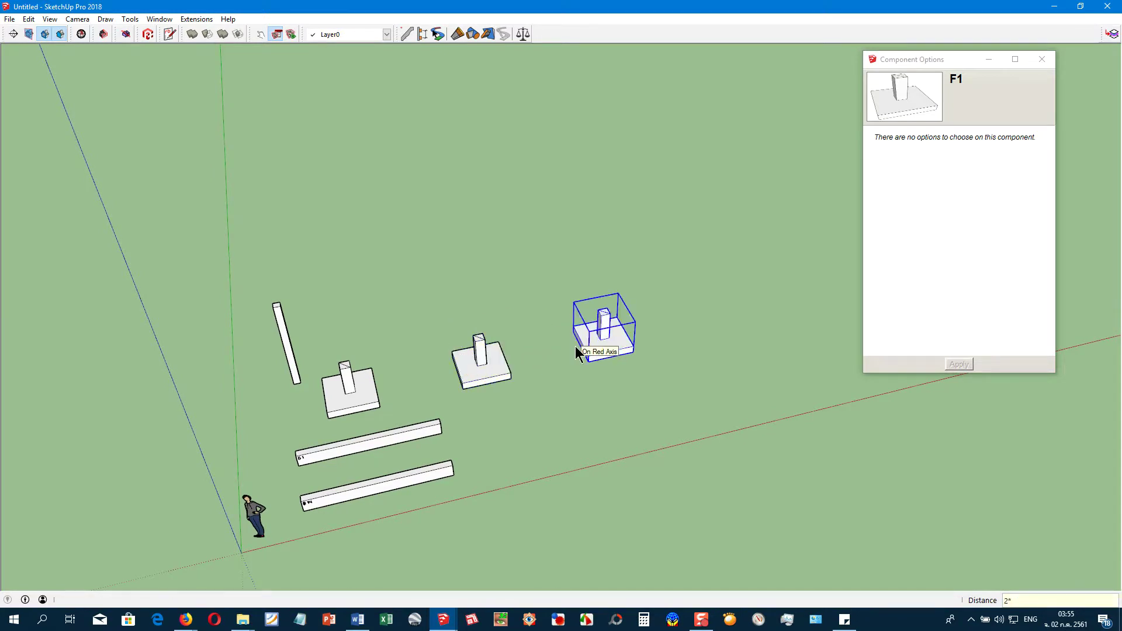
type("2x")
key("Return")
key("space")
Copy the row of four footings 4 m along the green axis
left_click(628, 353)
left_click(701, 330, "shift")
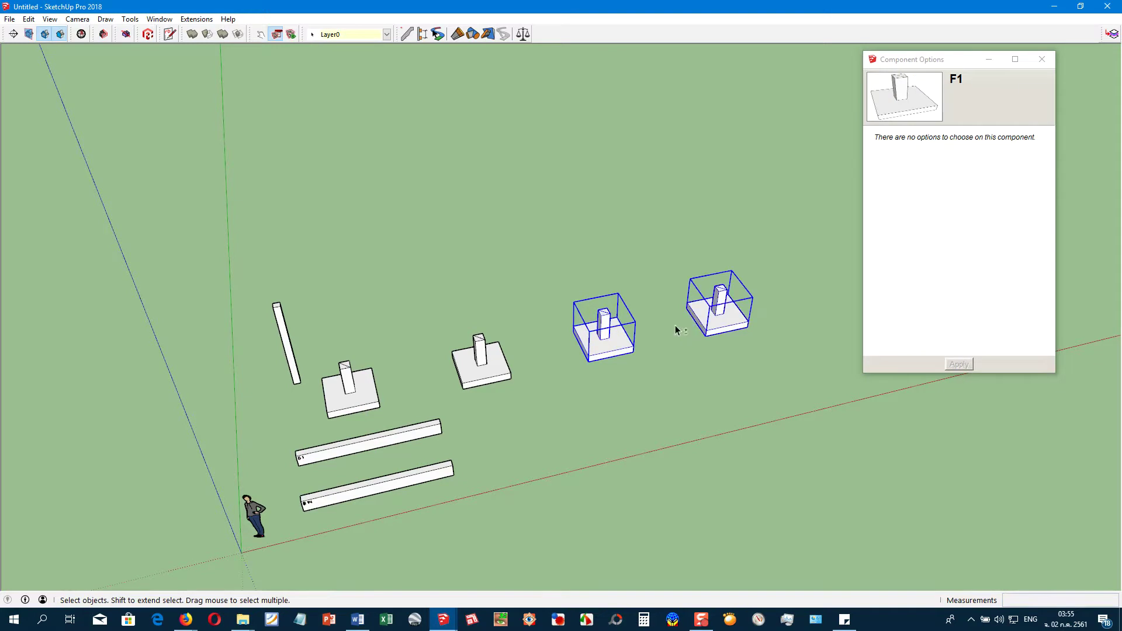
left_click(485, 368, "shift")
left_click(346, 392, "shift")
key("m")
left_click(347, 391)
key("ctrl")
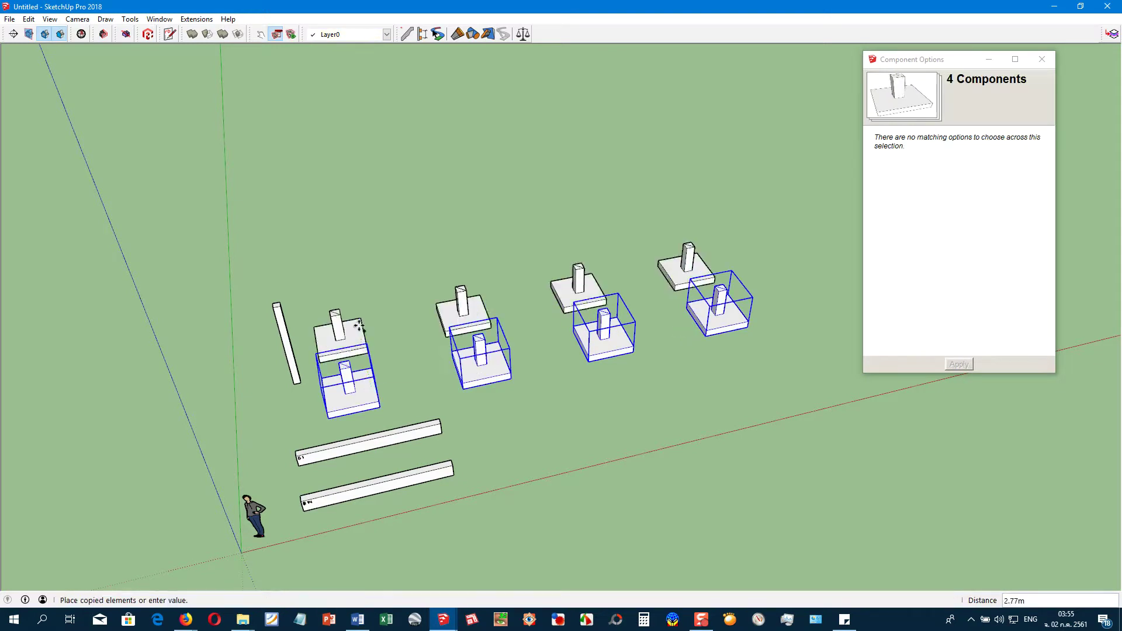
type("4")
key("Return")
key("Return")
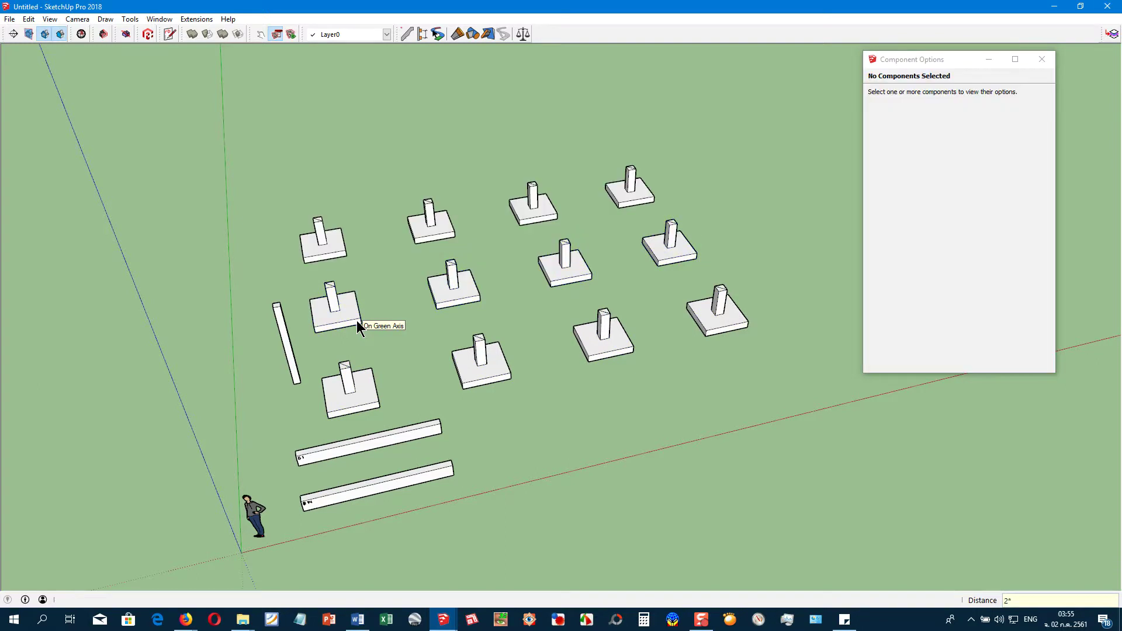
mouse_move(633, 311)
middle_mouse_down()
mouse_move(552, 365)
mouse_move(538, 426)
mouse_move(521, 429)
middle_mouse_up()
Select column C1 and open it for editing
left_click(284, 407)
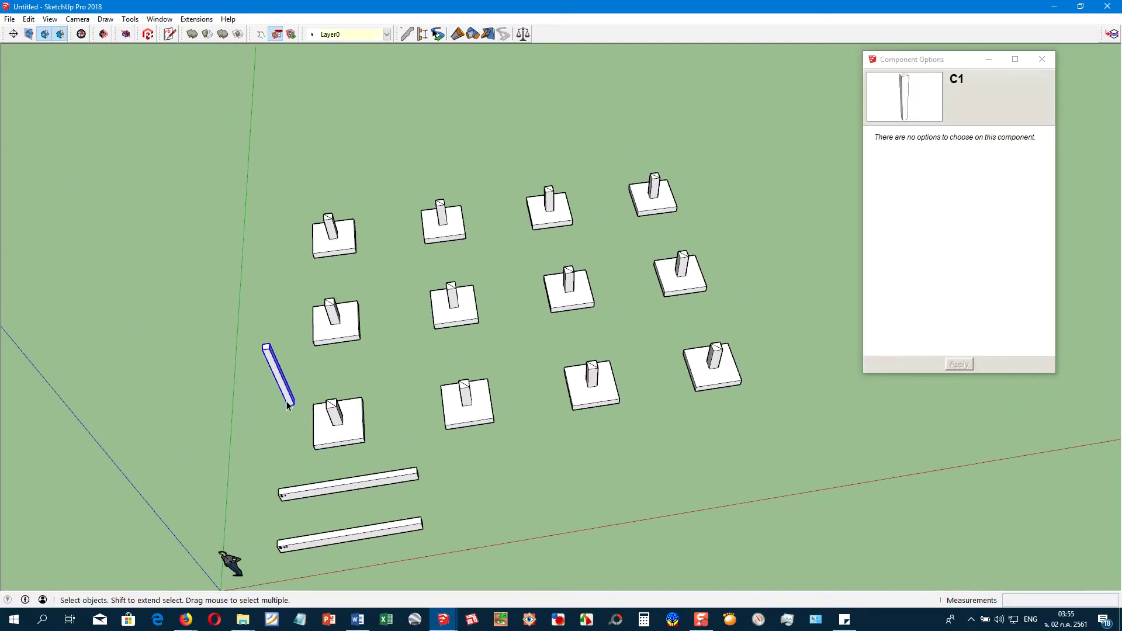
scroll(284, 408, "up", 3)
key("m")
scroll(287, 406, "up", 1)
key("space")
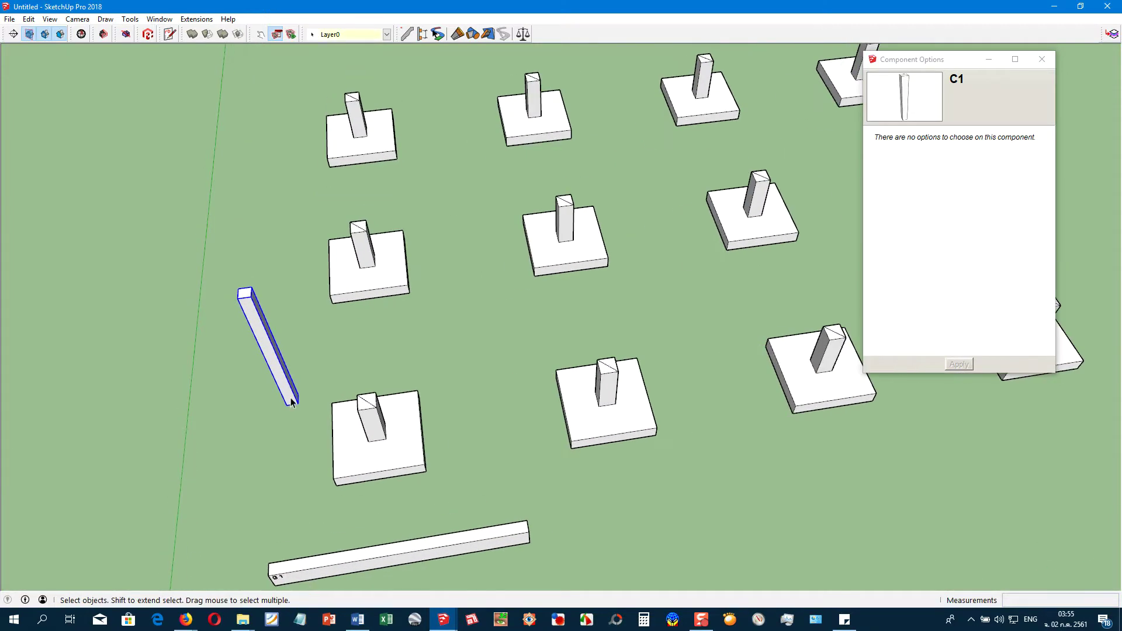
double_click(290, 398)
scroll(289, 395, "up", 2)
scroll(292, 393, "up", 2)
scroll(293, 393, "up", 1)
key("l")
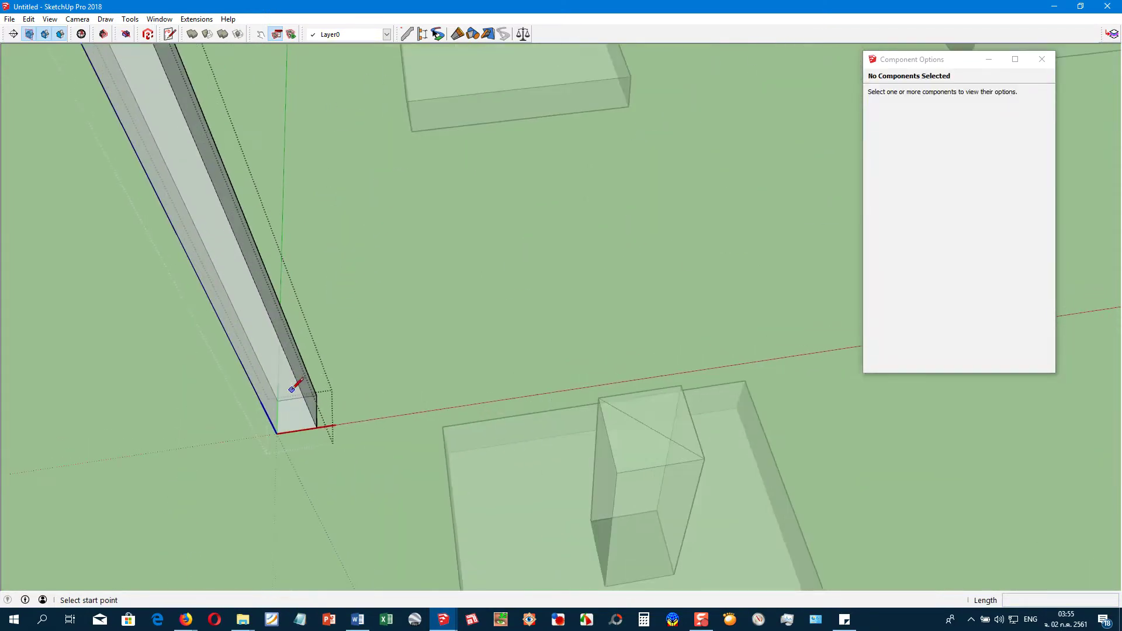
left_click(277, 401)
key("space")
Reset C1's axis origin to the column base and exit editing
key("a")
left_click(299, 418)
left_click(300, 421)
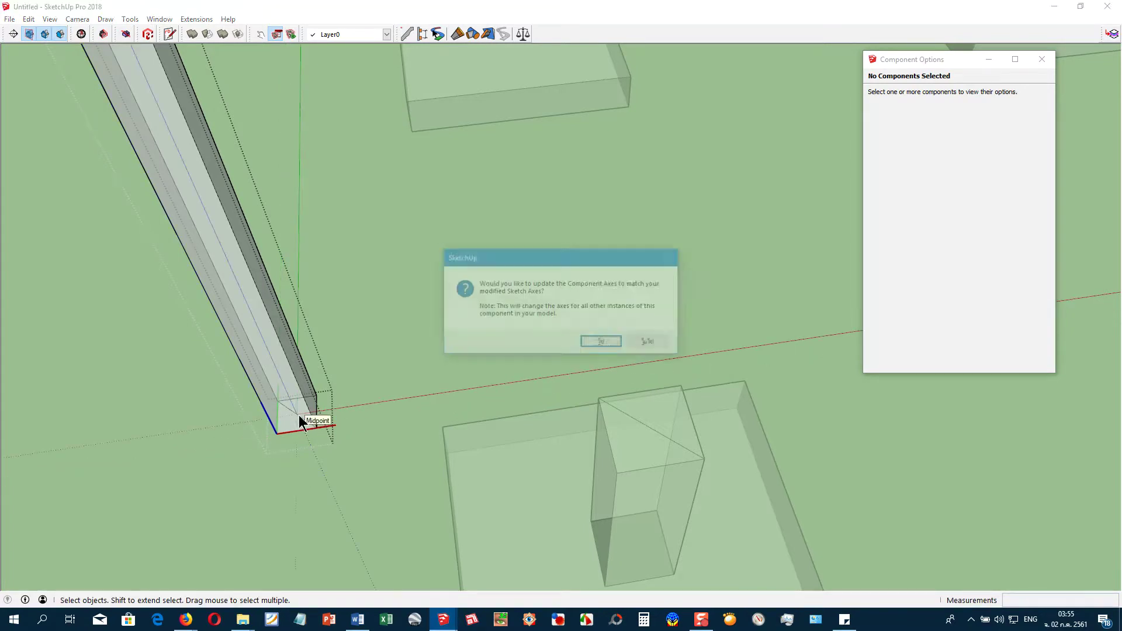
key("Return")
Copy the C1 column by its base onto a footing pedestal
key("m")
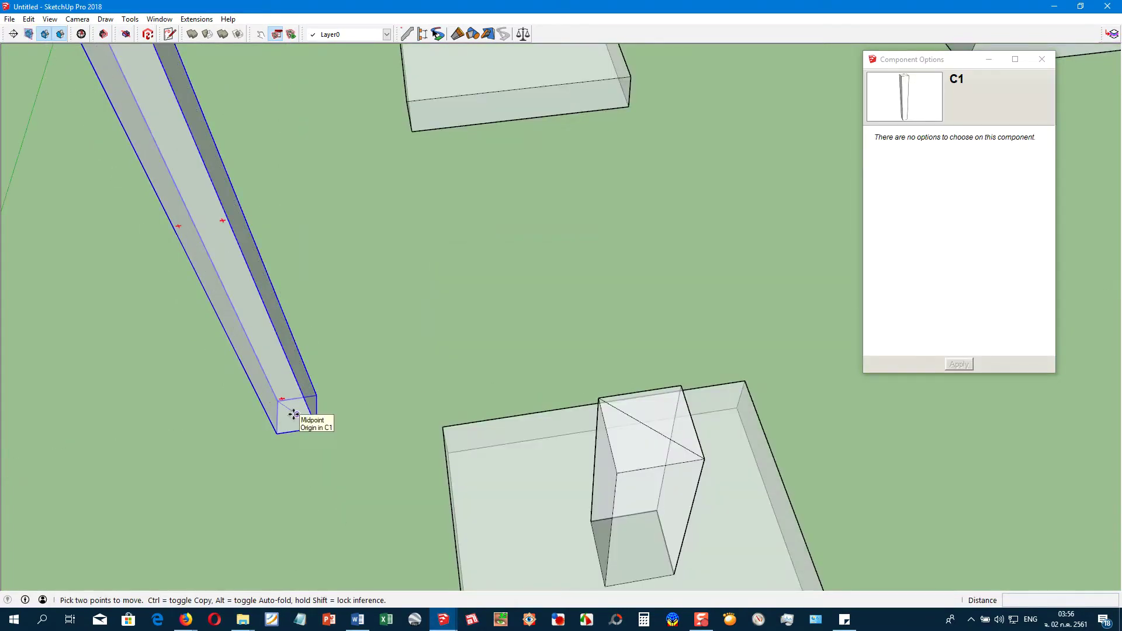
left_click(294, 416)
middle_click_drag(650, 435, 589, 402)
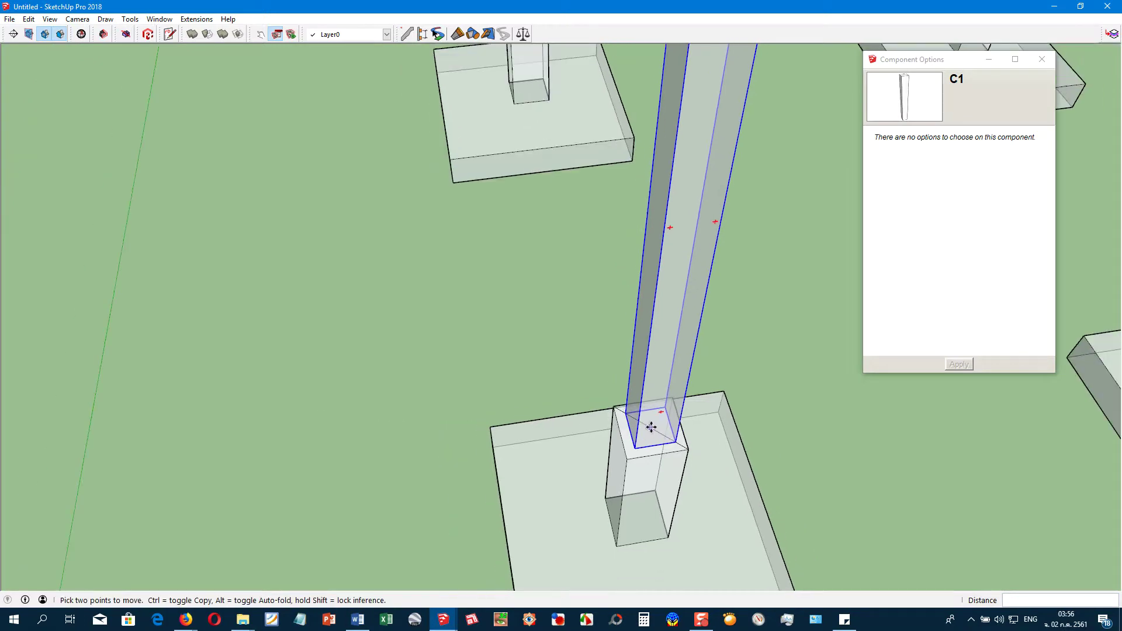
scroll(589, 402, "down", 5)
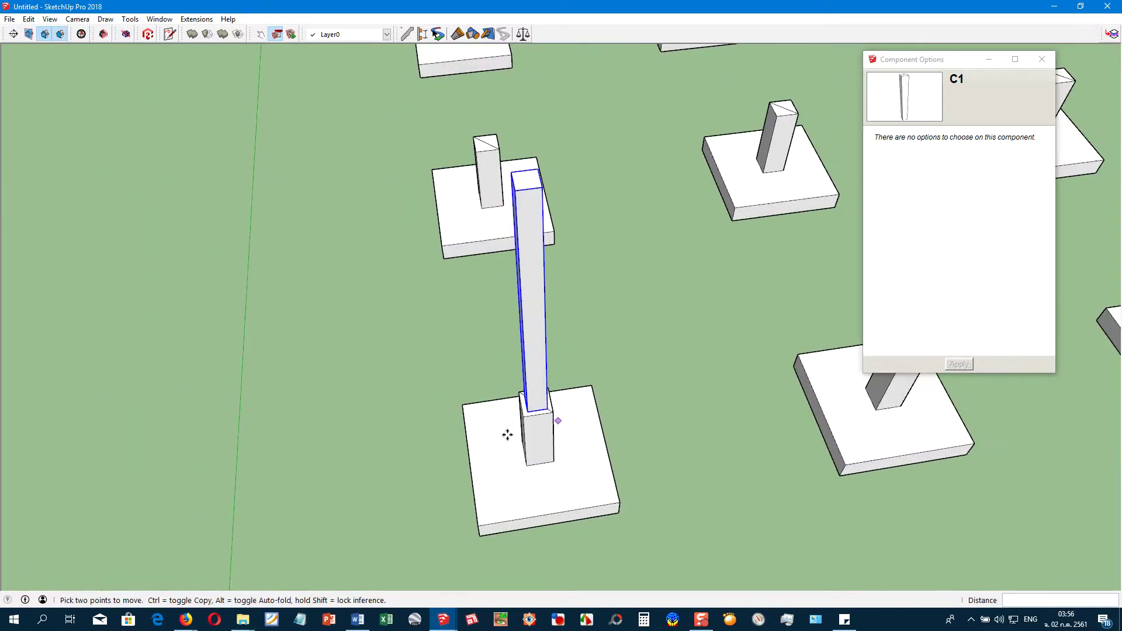
scroll(506, 430, "down", 3)
middle_click_drag(484, 453, 604, 450)
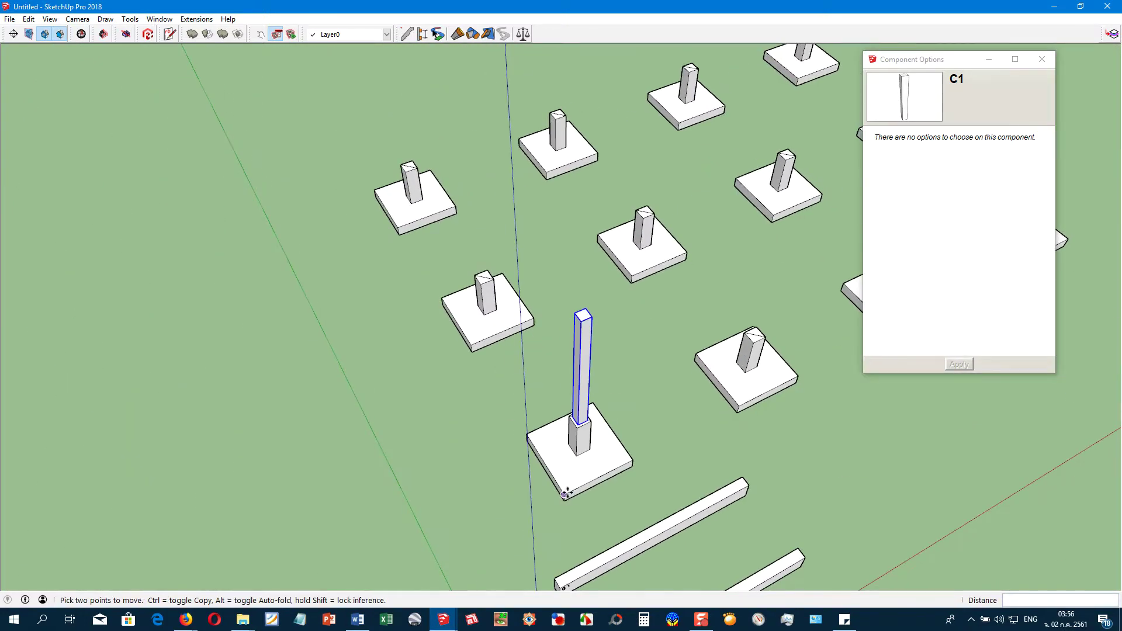
key("ctrl")
left_click(565, 500)
Copy the column 4 m along the row with a 3* array onto the remaining footings
middle_click_drag(565, 499, 546, 445)
left_click(576, 423)
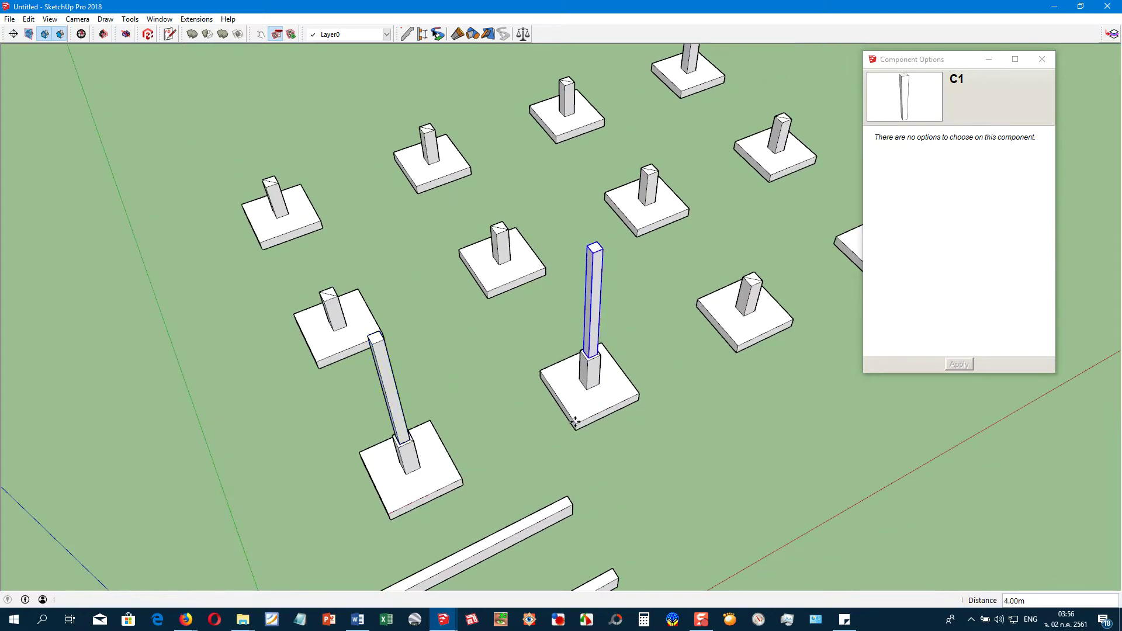
type("3*")
key("Return")
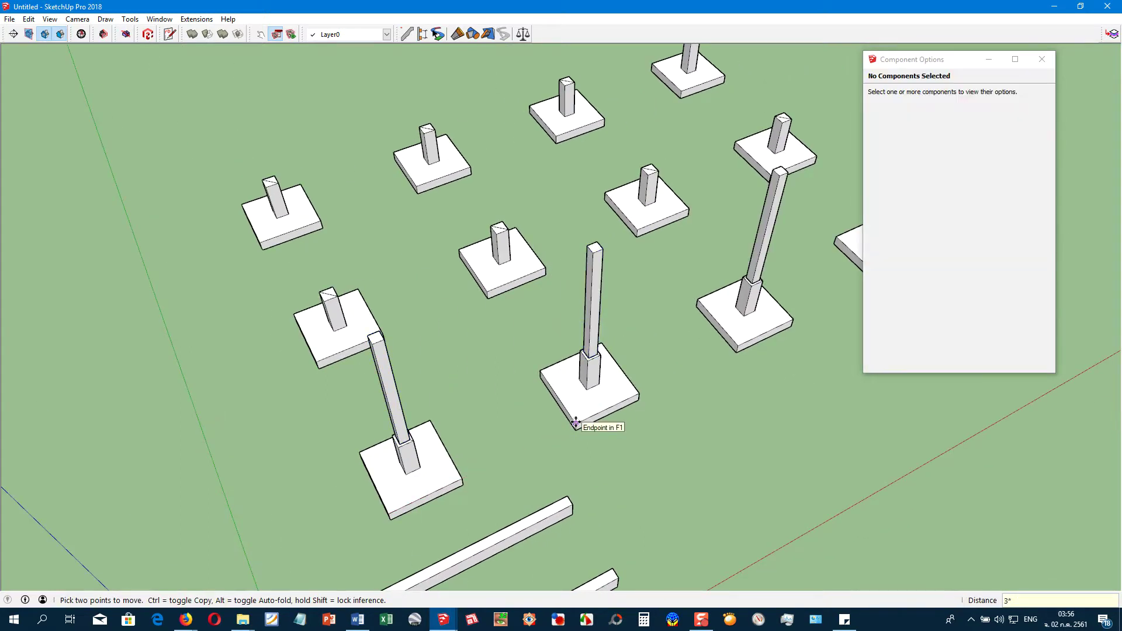
key("space")
Select three of the new columns in the row
mouse_move(695, 478)
middle_mouse_down()
mouse_move(574, 431)
mouse_move(598, 391)
middle_mouse_up()
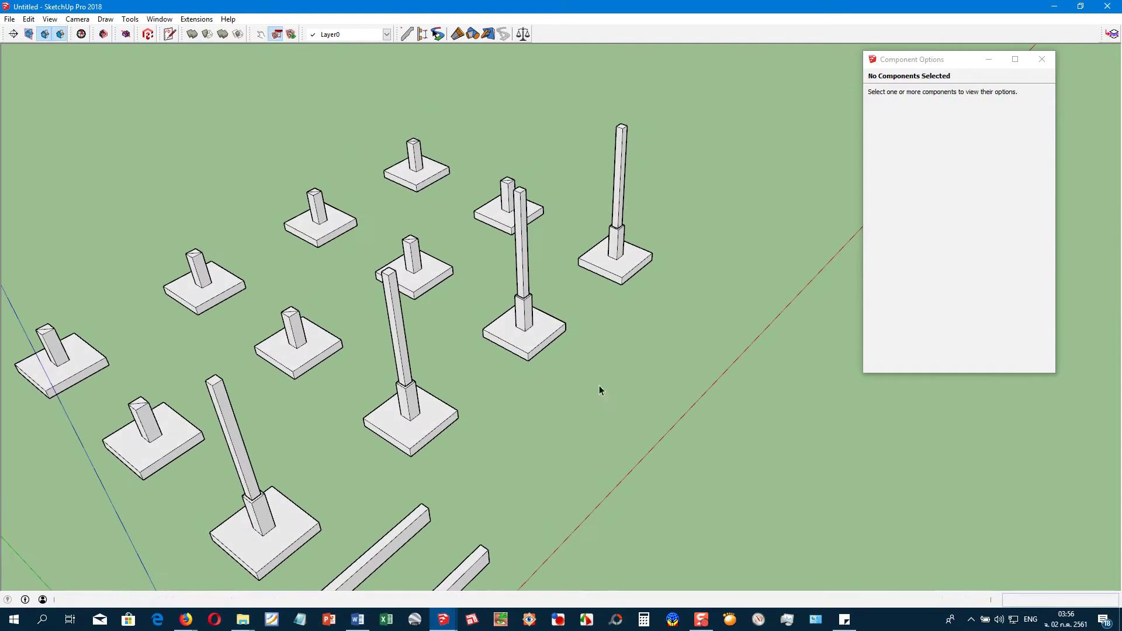
left_click(621, 204)
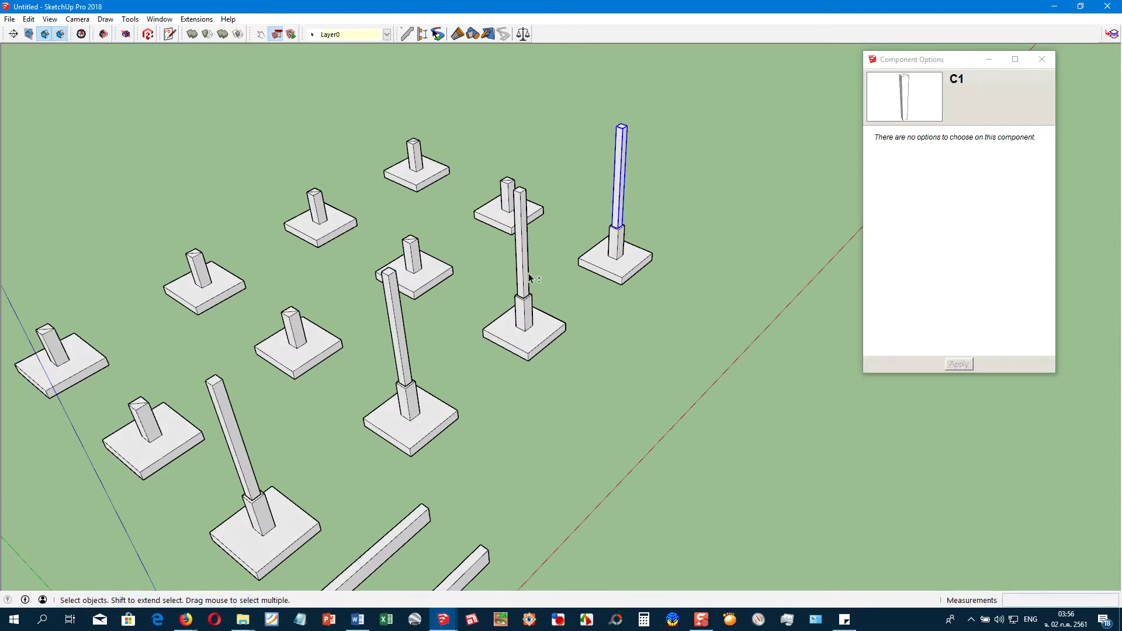
left_click(528, 276, "shift")
left_click(401, 362, "shift")
Group the four columns and select all of them inside the group
left_click(239, 439, "shift")
middle_click_drag(238, 439, 344, 436)
key("ctrl+g")
double_click(331, 439)
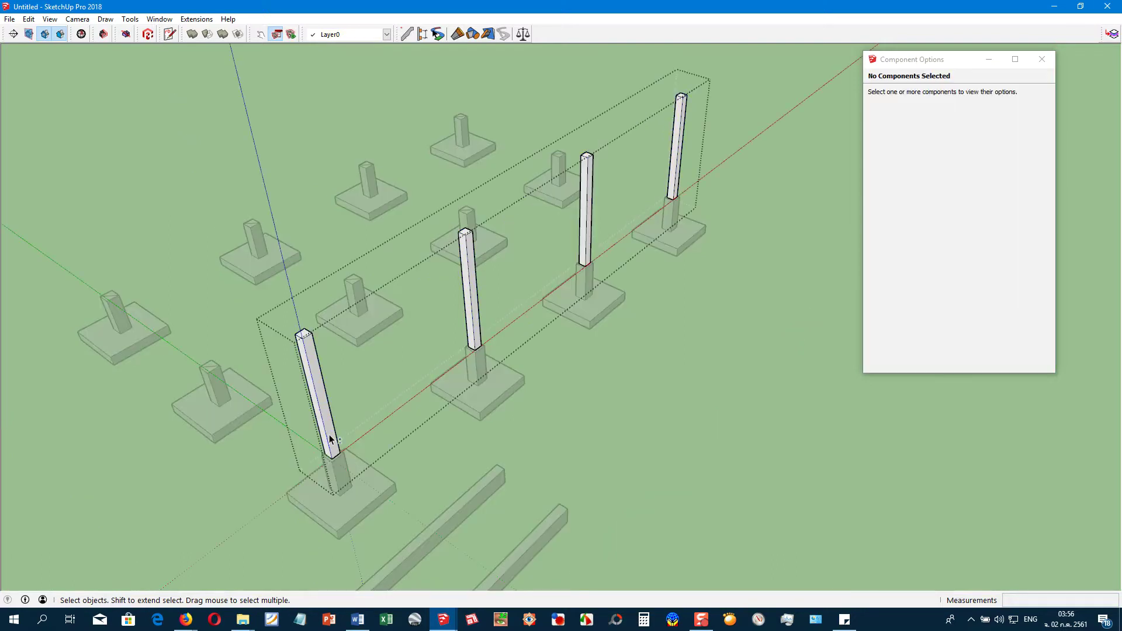
key("ctrl+a")
Copy the four columns 4 m along green twice onto the other two footing rows
key("m")
left_click(337, 532)
key("ctrl")
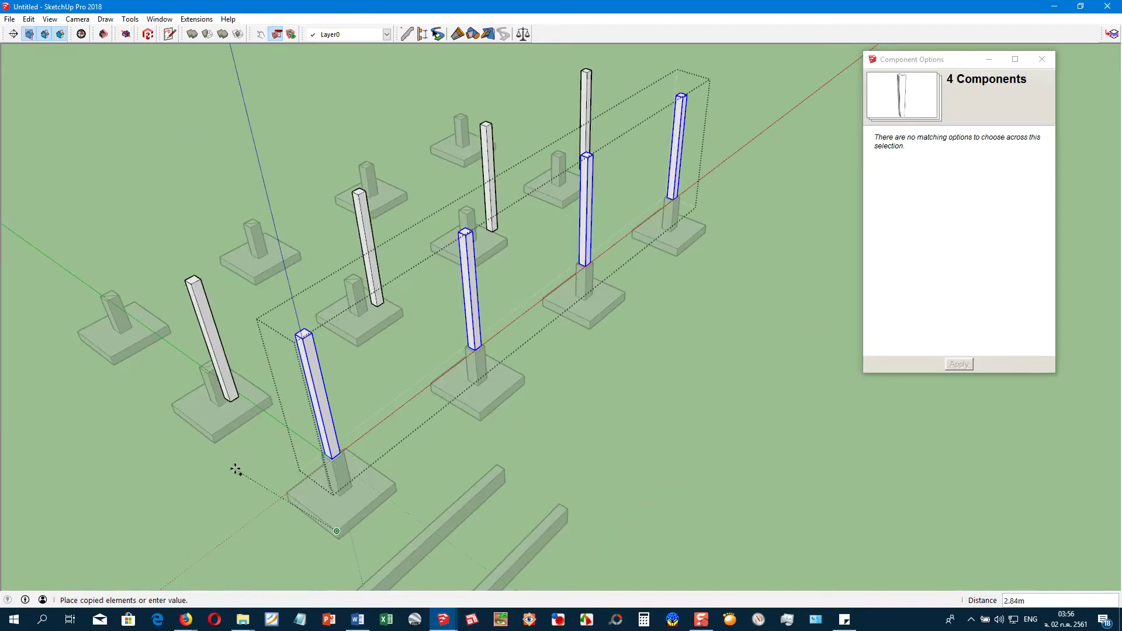
left_click(216, 437)
left_click(216, 437)
key("ctrl")
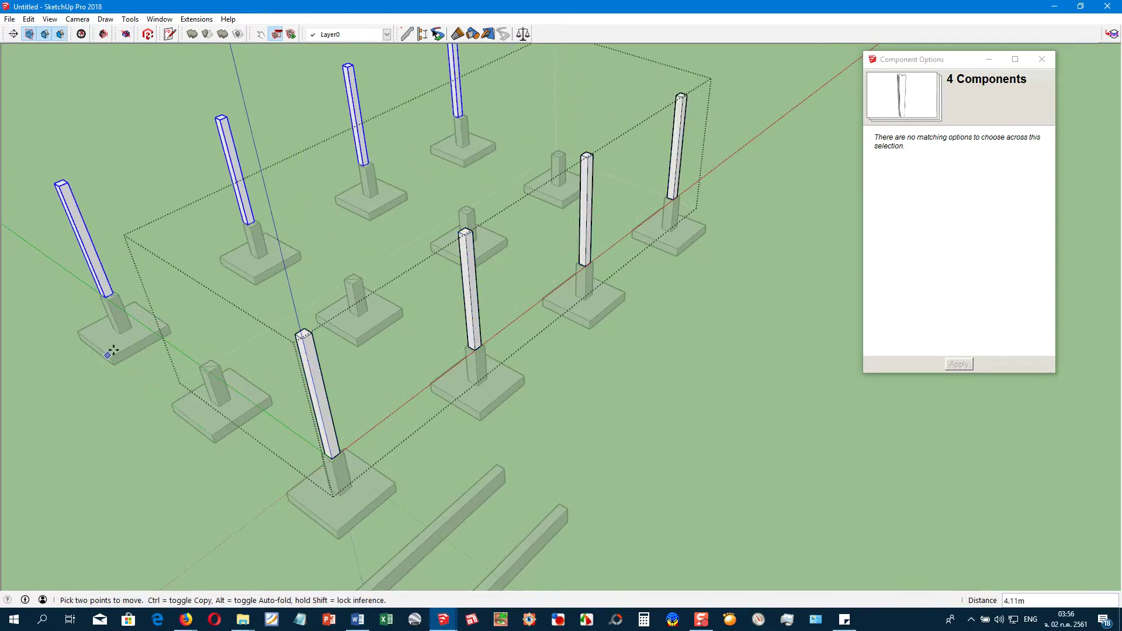
left_click(113, 355)
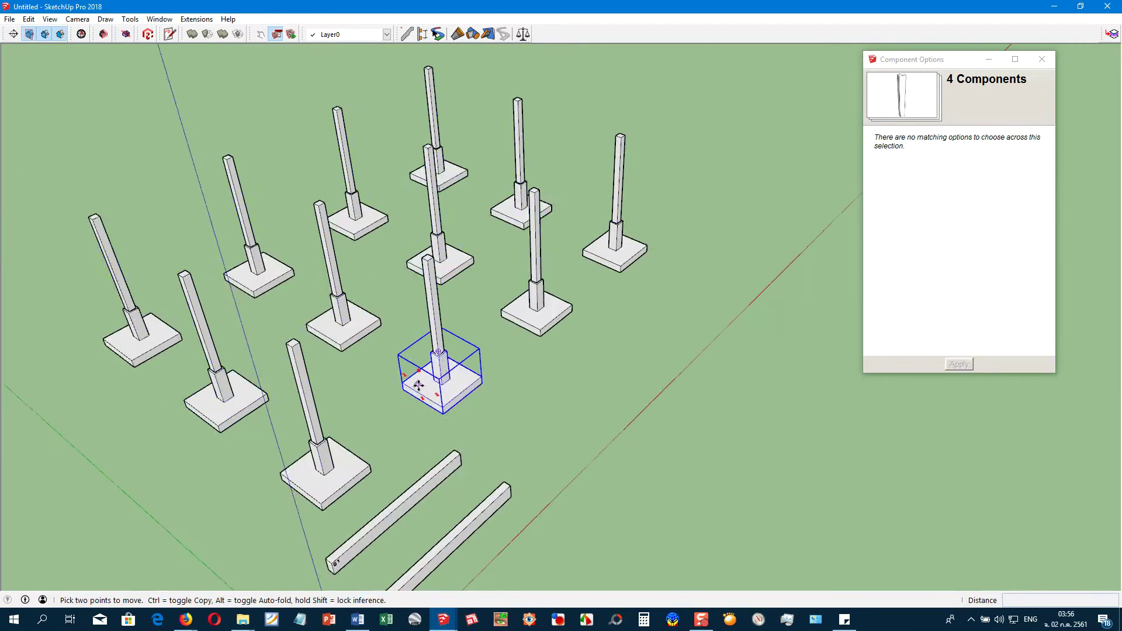
scroll(347, 464, "down", 3)
scroll(380, 387, "up", 3)
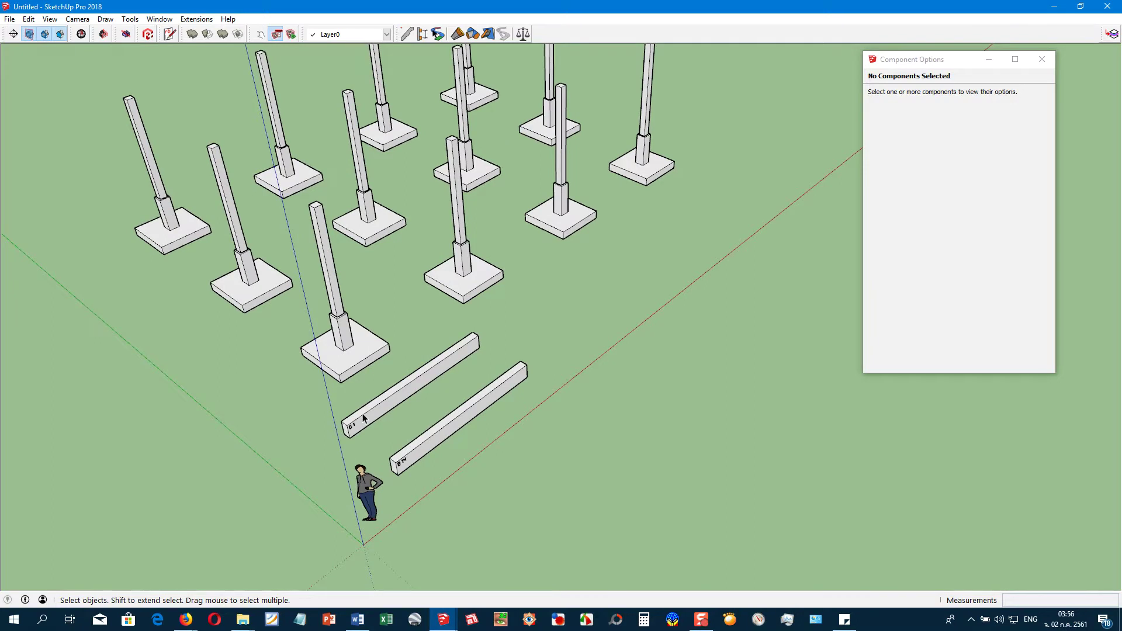
Move the G1 beam by its end corner onto a column pedestal, spanning two adjacent columns
left_click(363, 417)
scroll(350, 426, "up", 2)
scroll(347, 450, "up", 2)
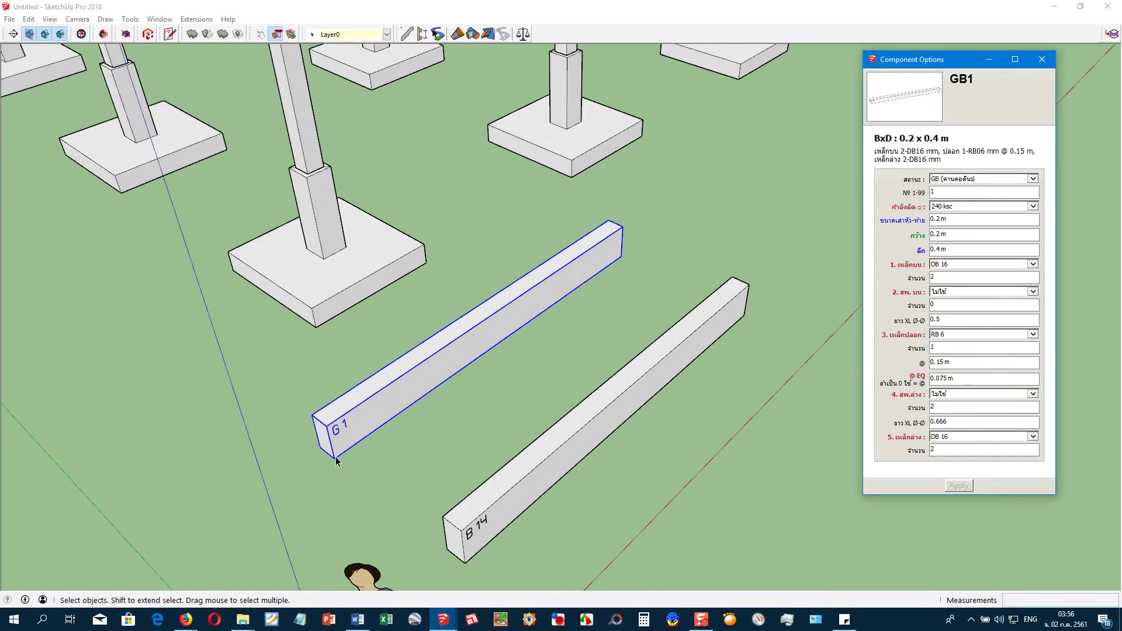
middle_click_drag(349, 438, 280, 397)
key("m")
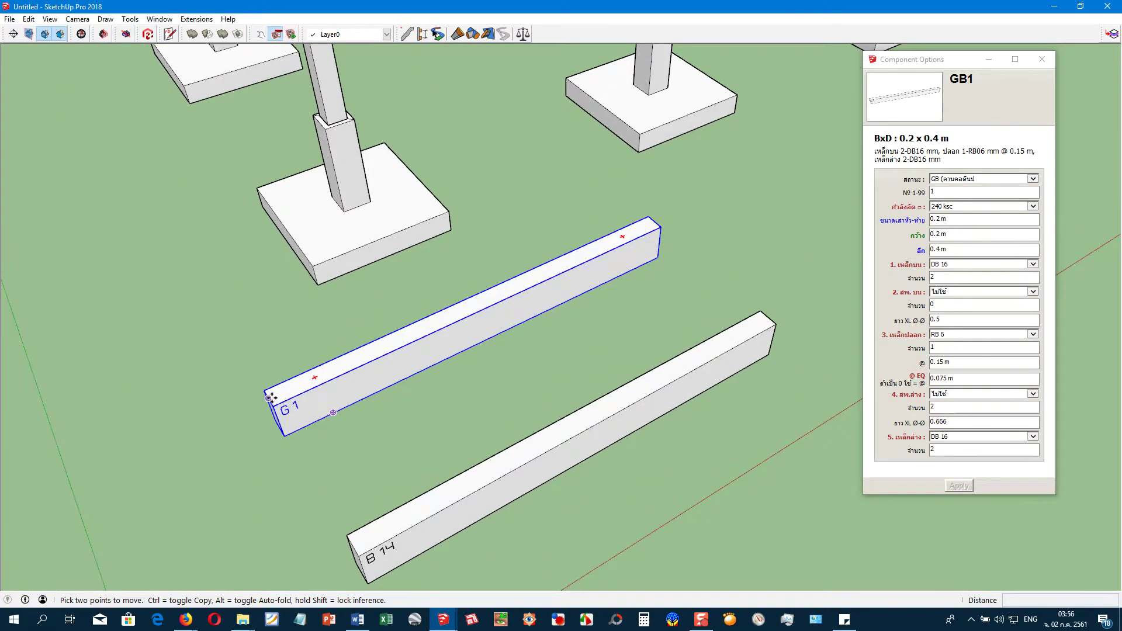
left_click(269, 398)
scroll(351, 383, "down", 3)
middle_click_drag(350, 384, 397, 220)
scroll(401, 221, "up", 3)
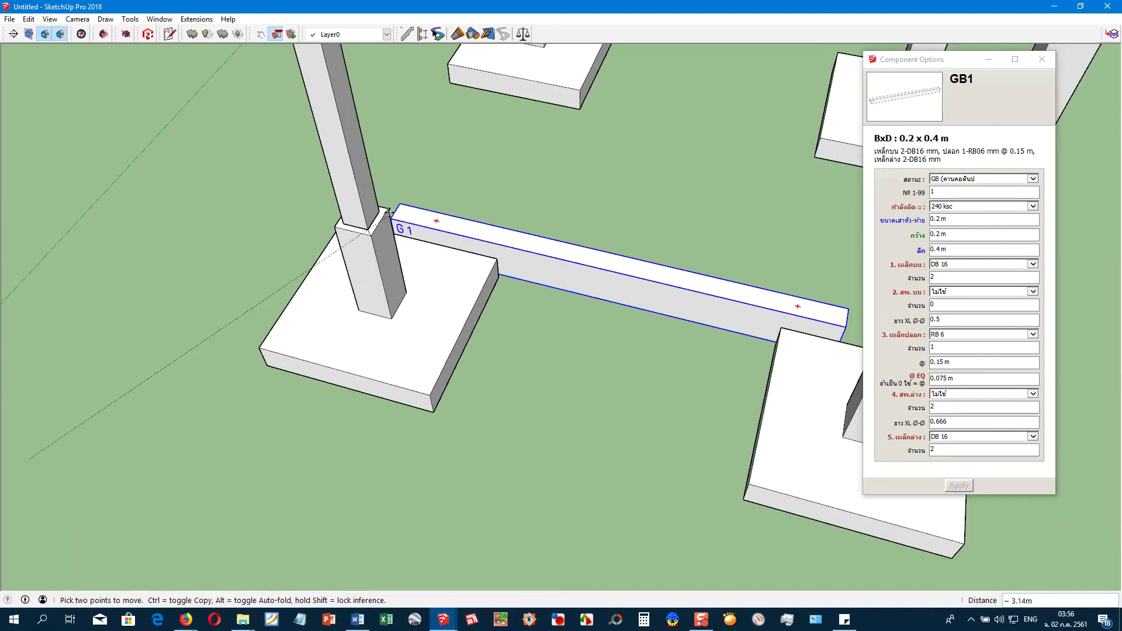
scroll(377, 221, "up", 2)
left_click(377, 221)
scroll(377, 221, "down", 3)
mouse_move(377, 220)
middle_mouse_down()
mouse_move(531, 286)
mouse_move(471, 301)
middle_mouse_up()
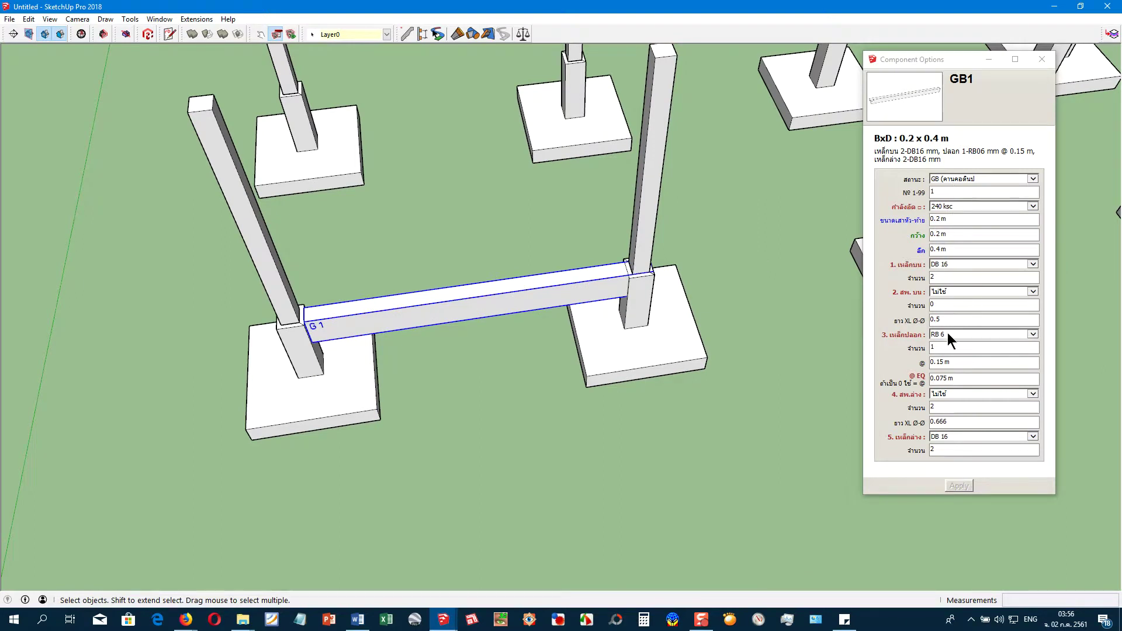
Set GB1's top and bottom bars to DB 12, with 3 bottom bars
left_click(970, 264)
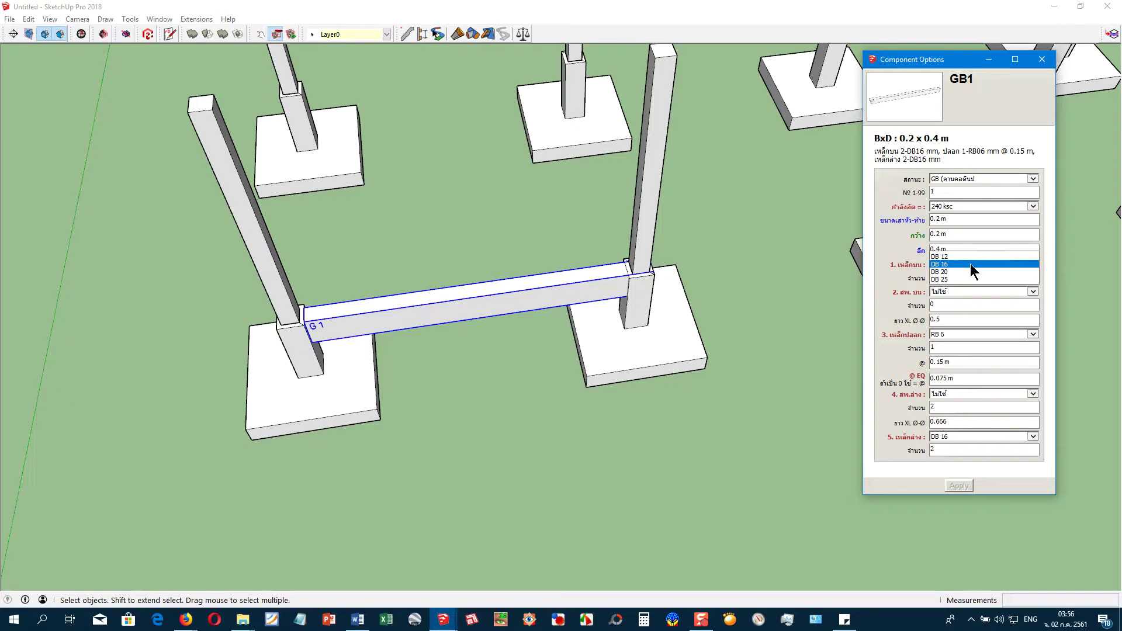
left_click(964, 256)
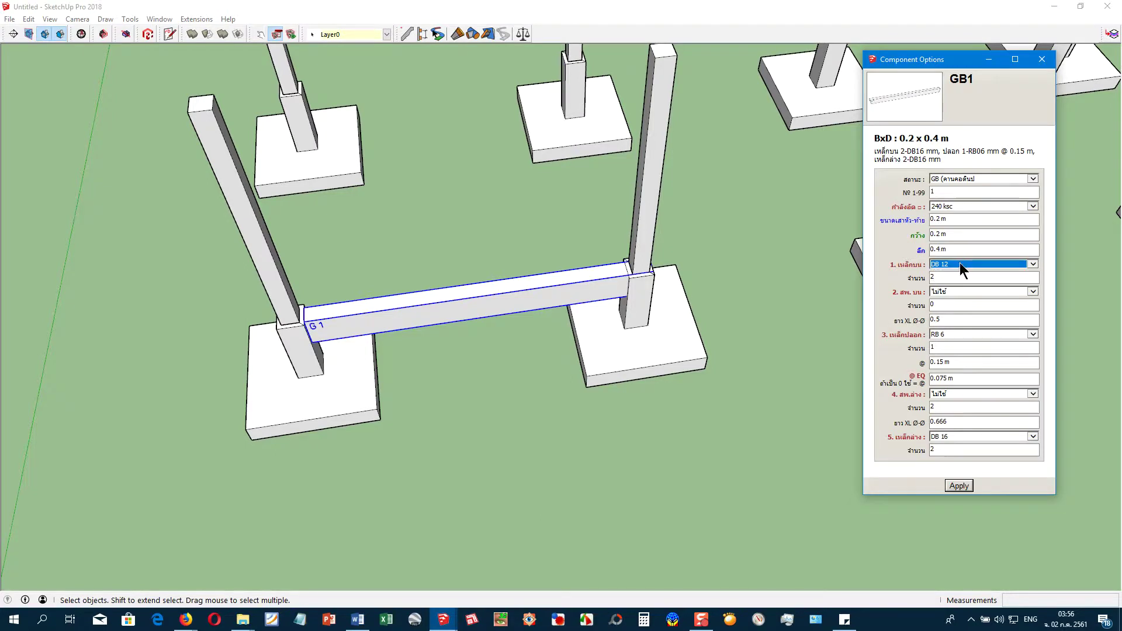
left_click(955, 438)
left_click(952, 429)
key("Tab")
type("3")
Add 1 extra DB 12 top bar and DB 12 extra bottom bars, and apply
double_click(939, 304)
type("1")
left_click(983, 292)
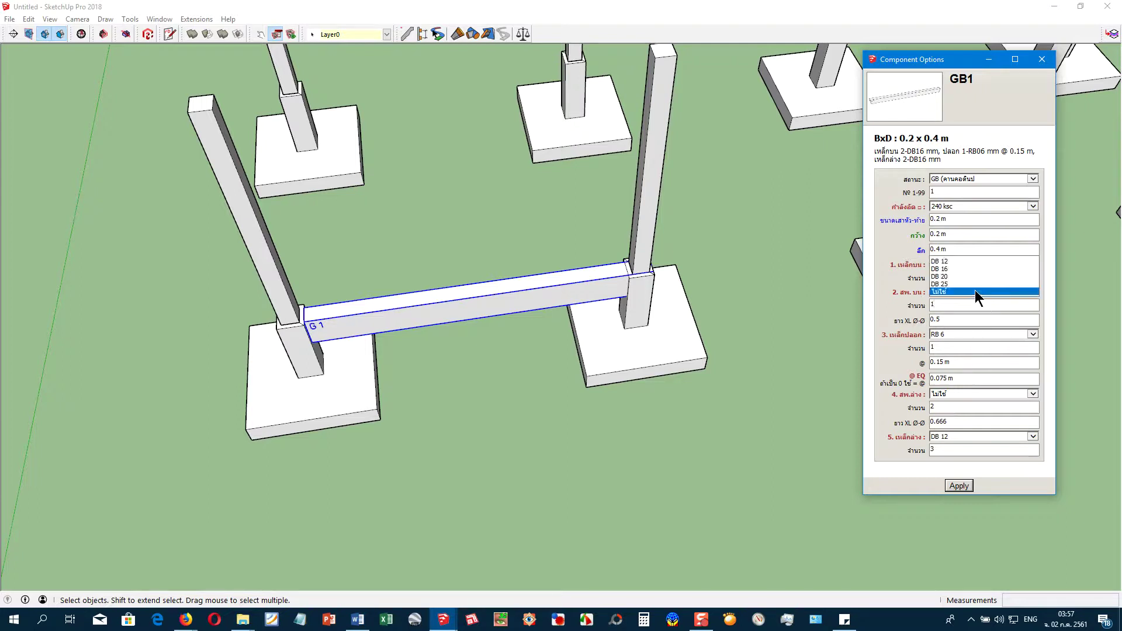
left_click(950, 262)
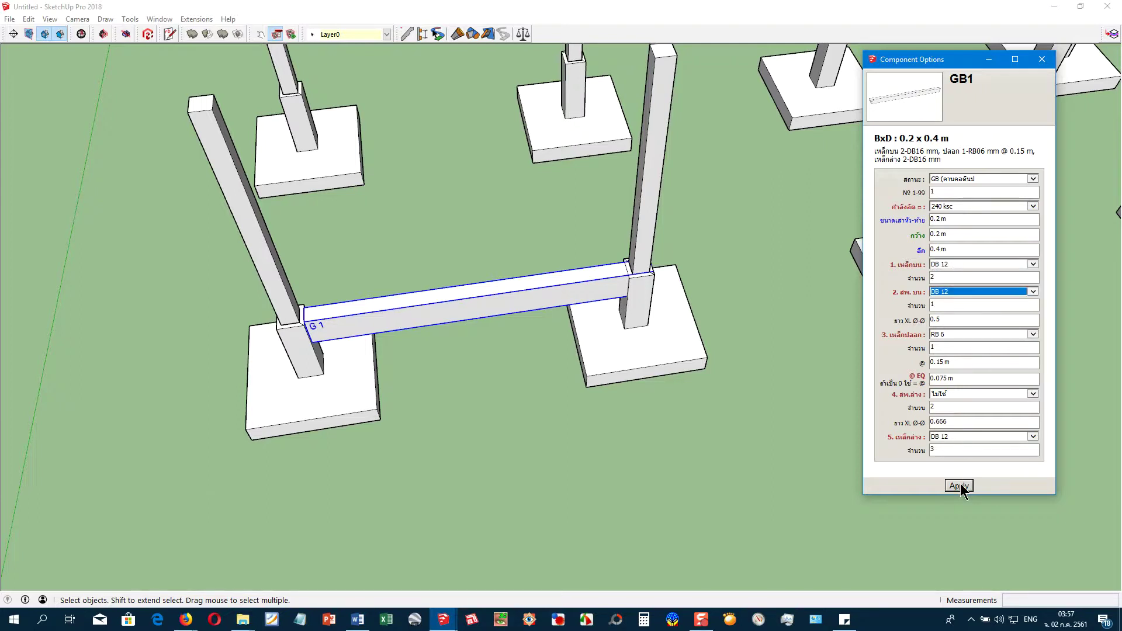
left_click(945, 407)
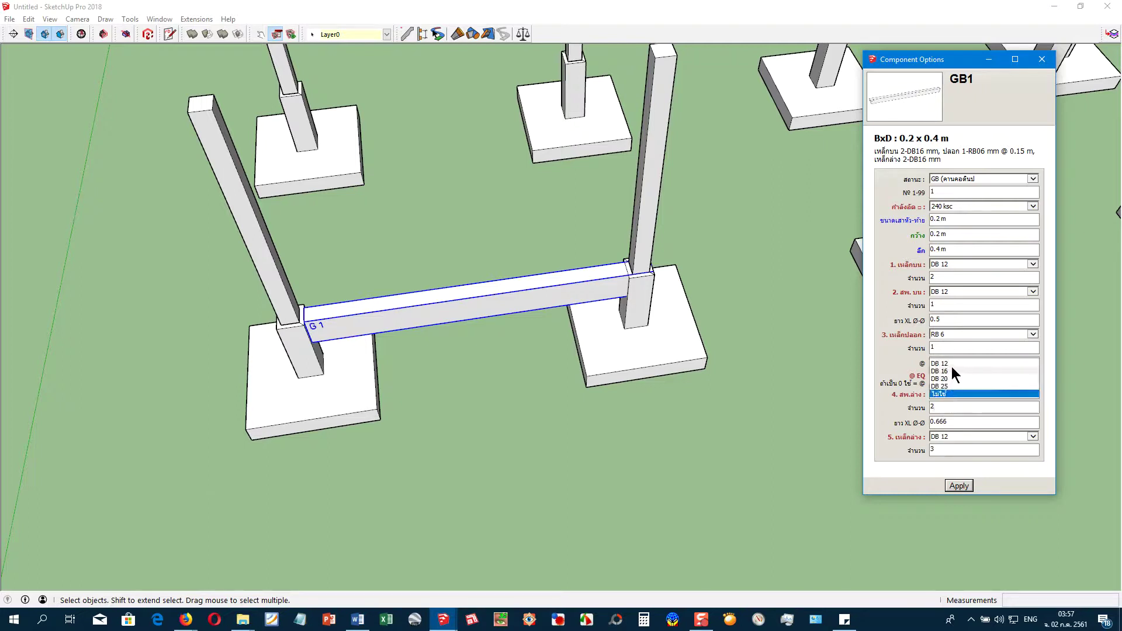
left_click(952, 363)
left_click(959, 486)
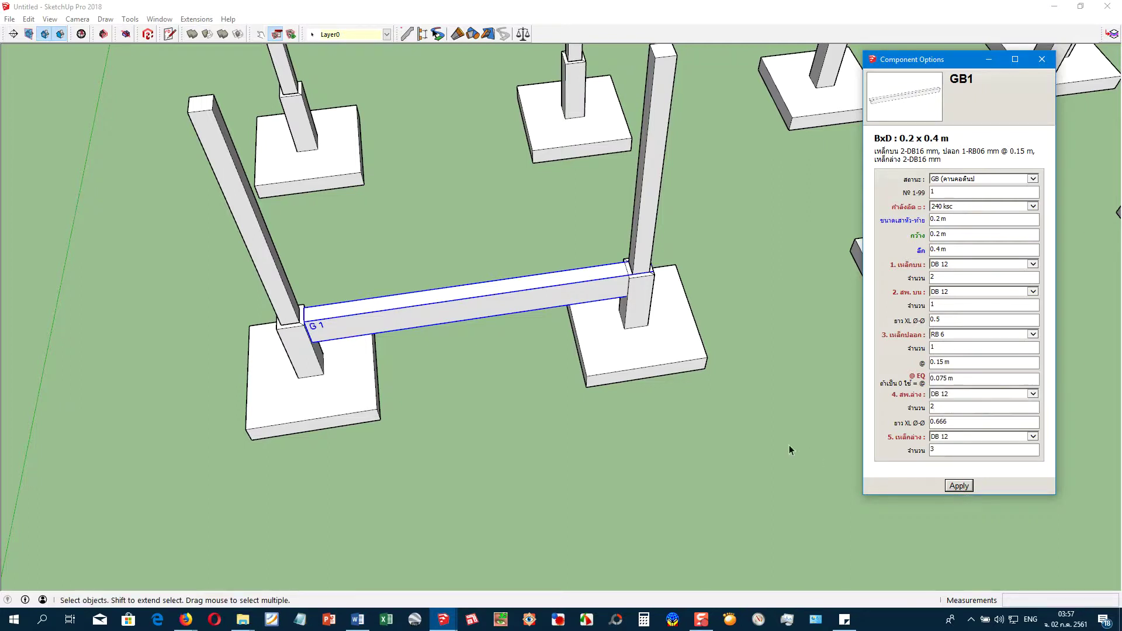
Select loose beam B14 on the ground and show its attribute list
middle_click_drag(462, 339, 460, 332)
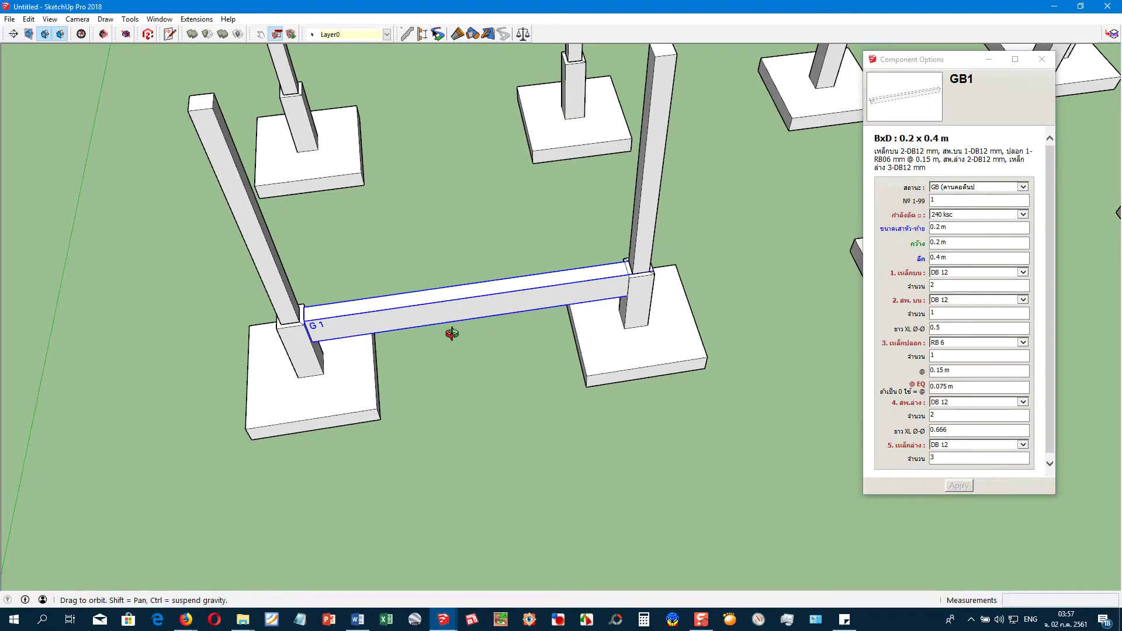
middle_click_drag(605, 359, 608, 333)
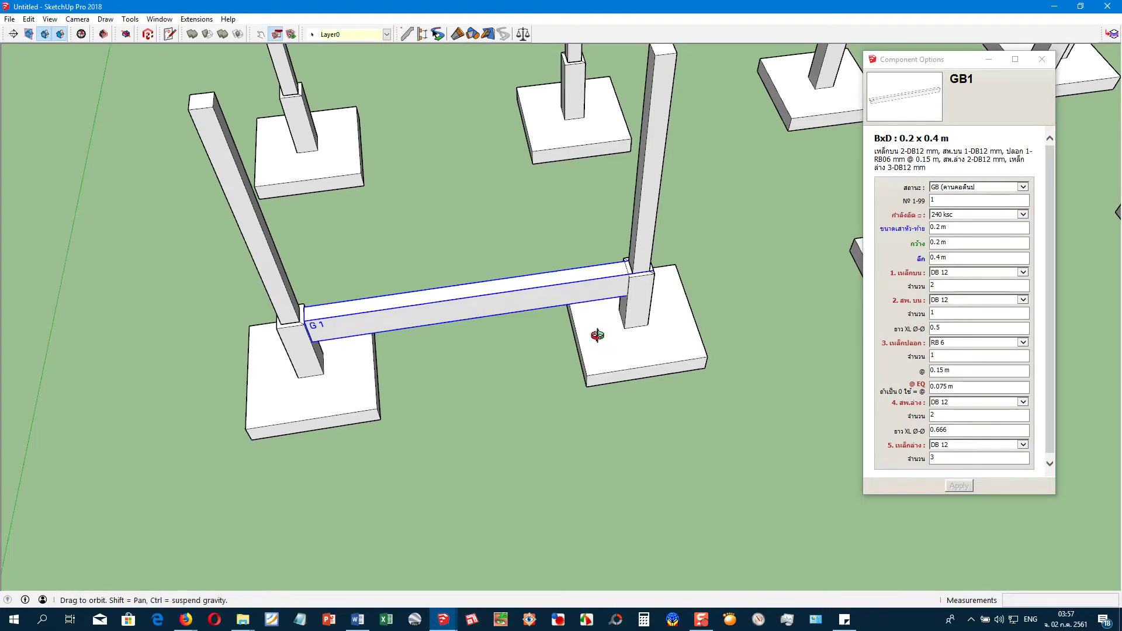
scroll(611, 327, "down", 3)
scroll(614, 339, "down", 1)
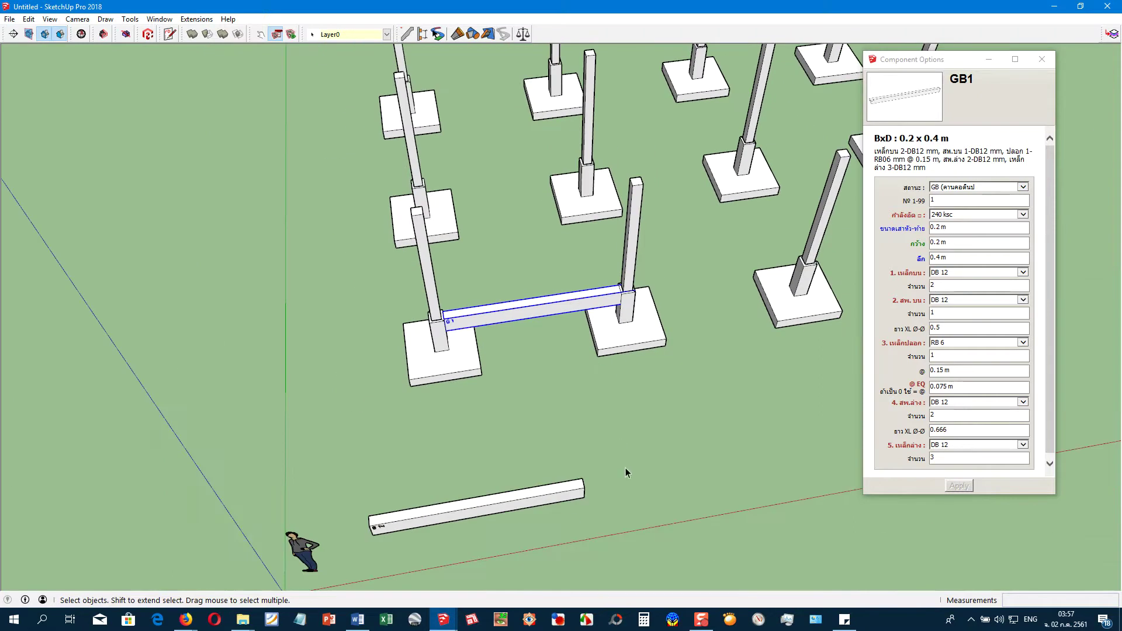
left_click(558, 493)
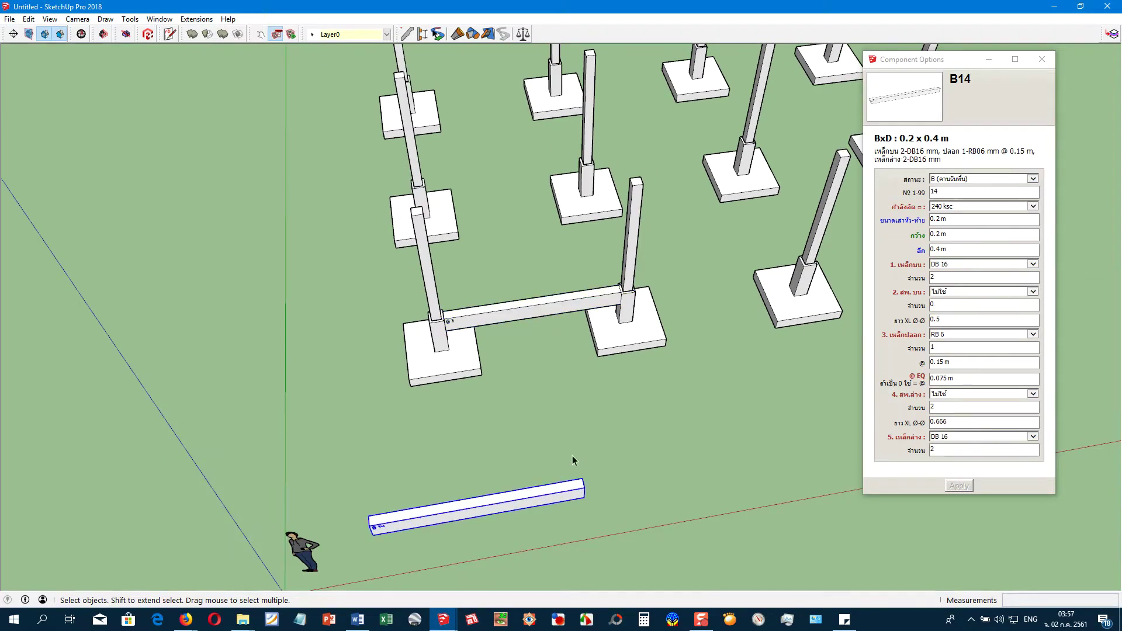
left_click(169, 33)
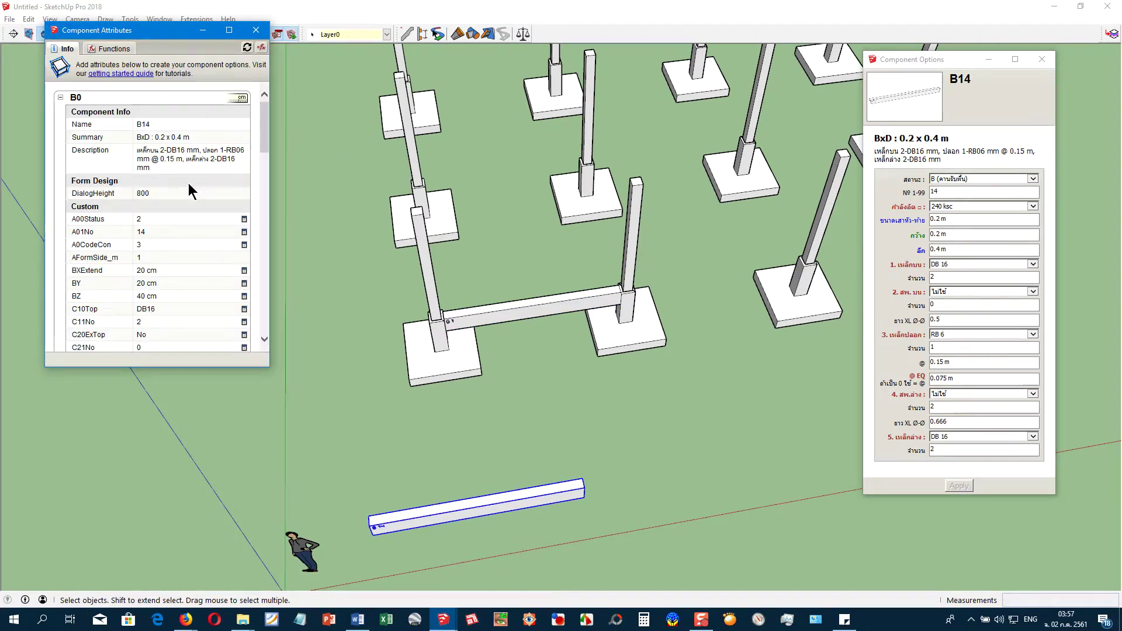
left_click(168, 218)
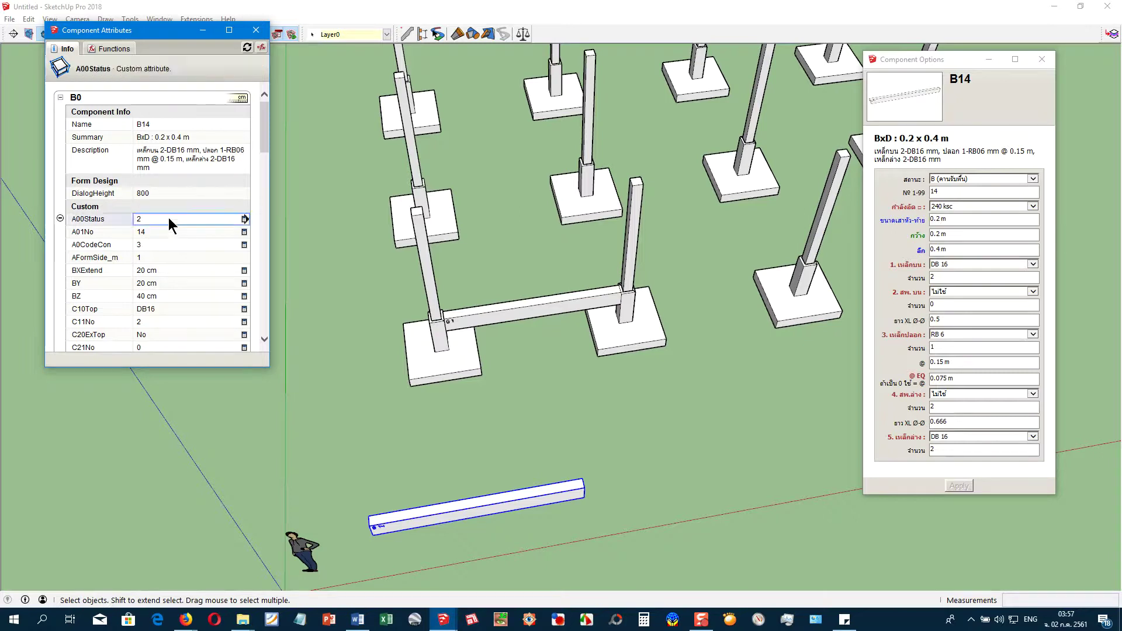
left_click(245, 220)
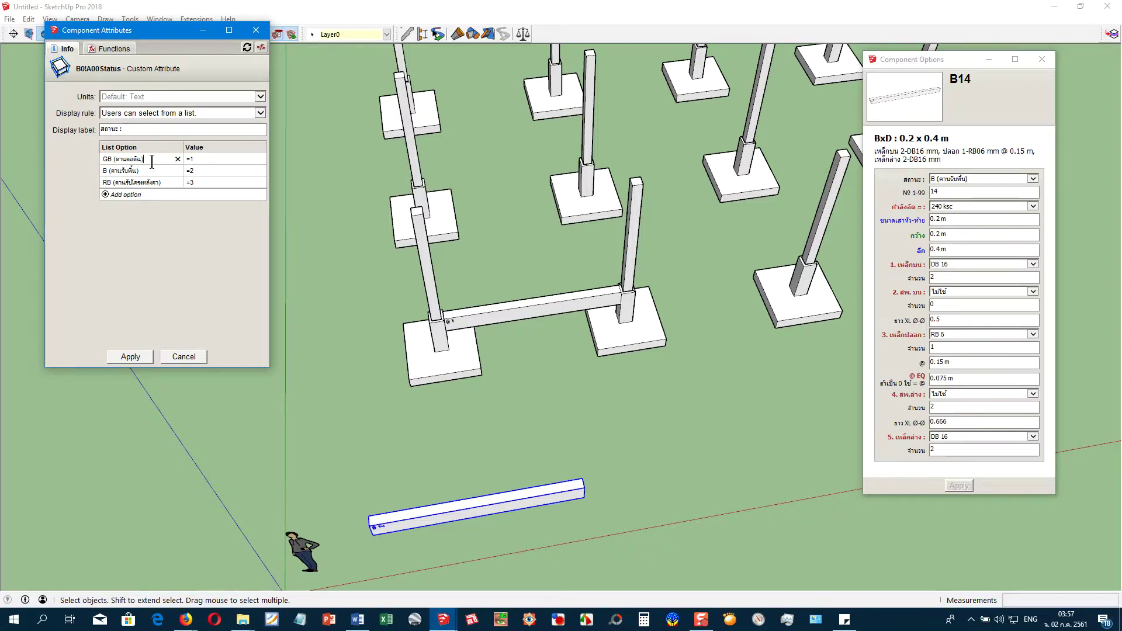
left_click(131, 358)
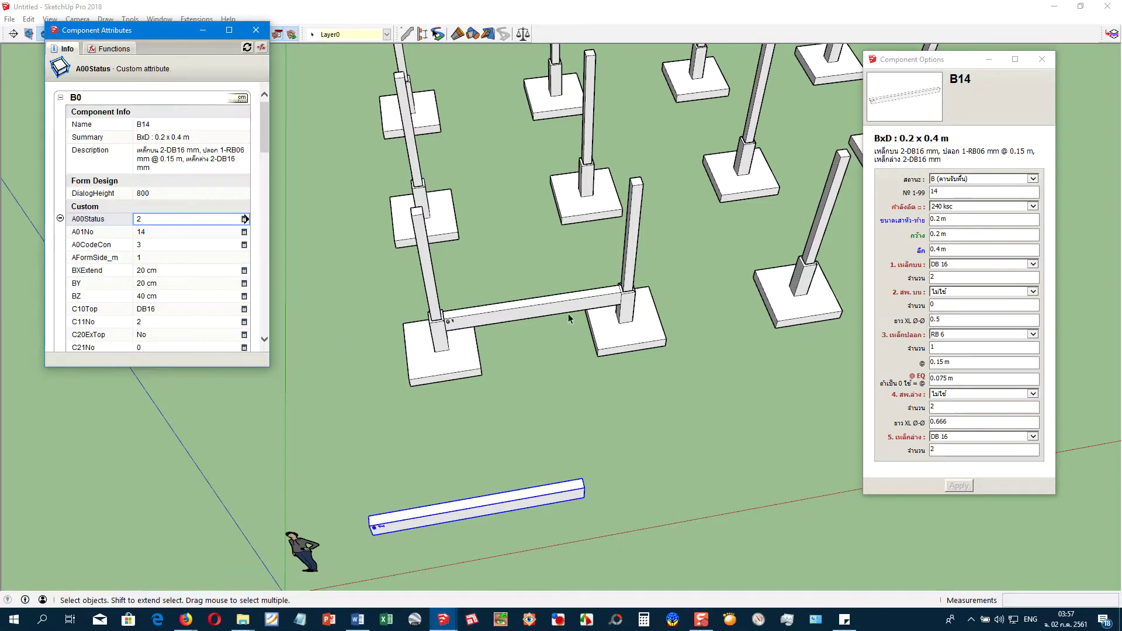
left_click(571, 307)
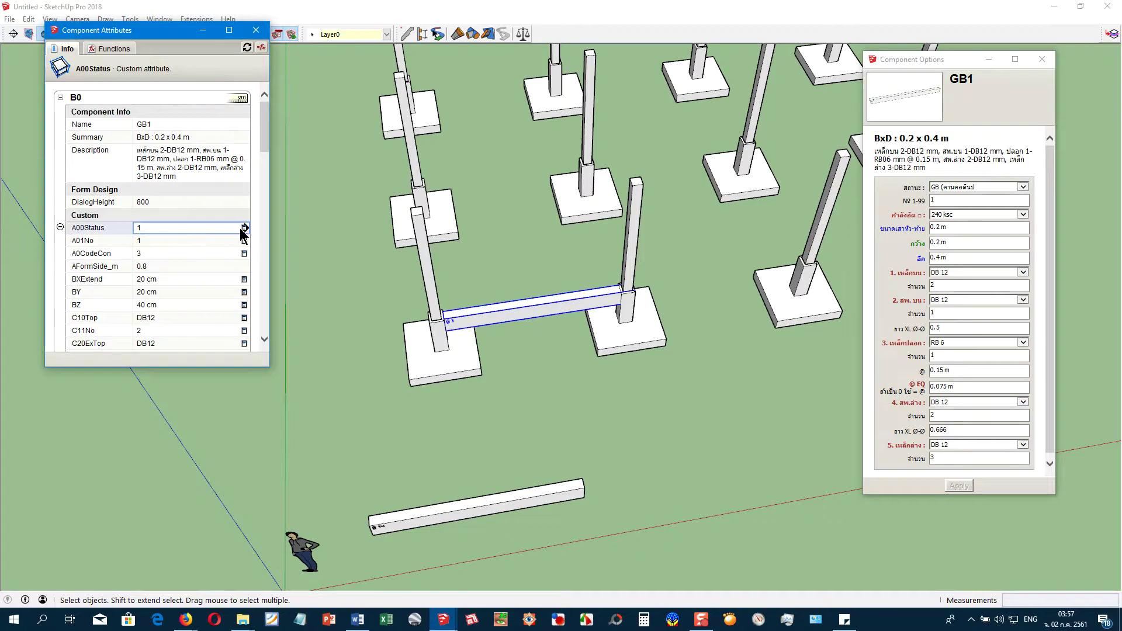
left_click(244, 228)
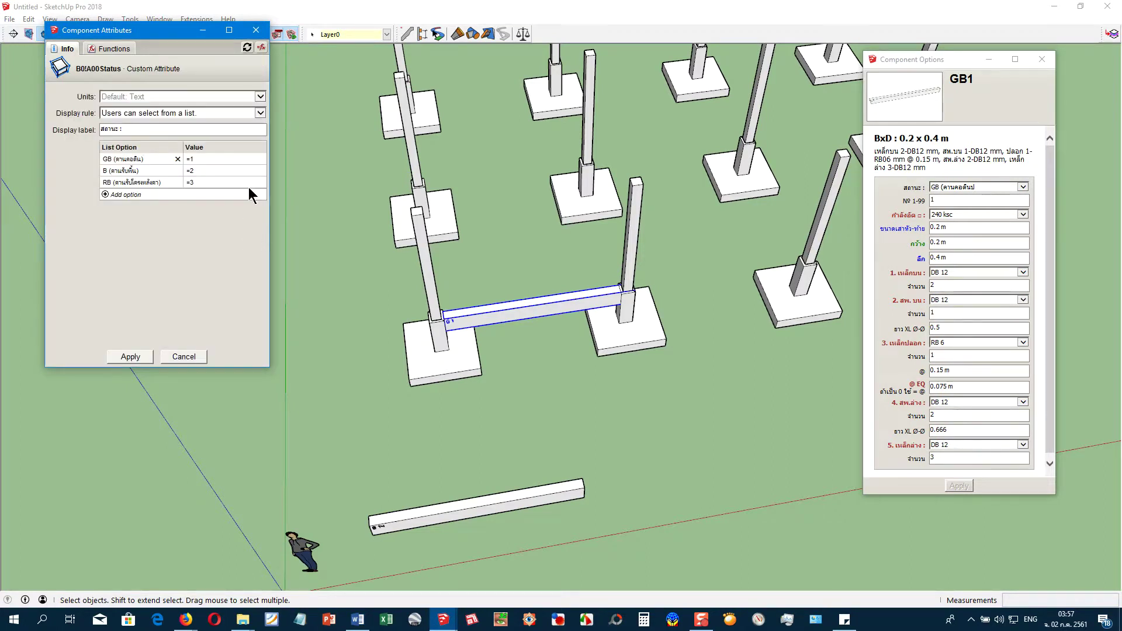
left_click(126, 359)
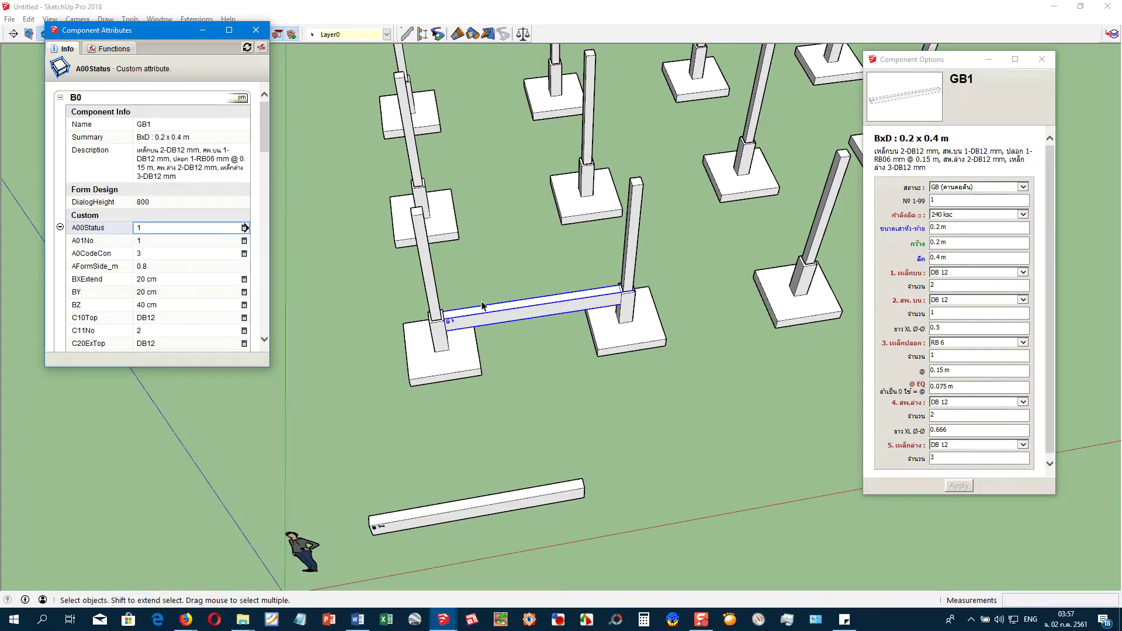
middle_click_drag(473, 326, 525, 370)
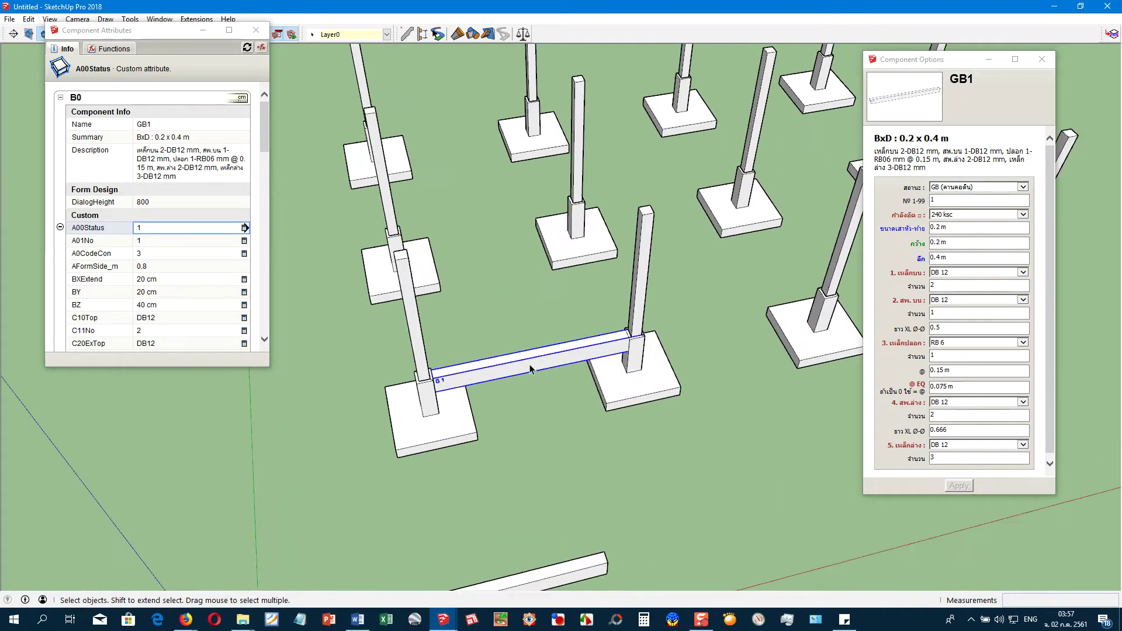
left_click(525, 371)
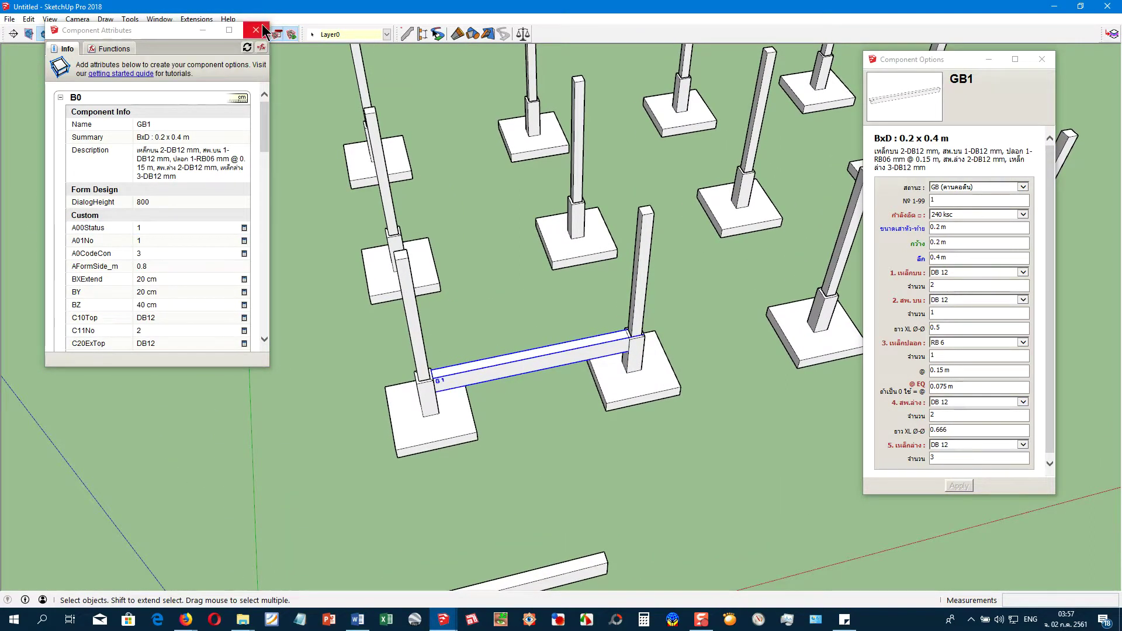
left_click(256, 30)
middle_click_drag(620, 316, 507, 339)
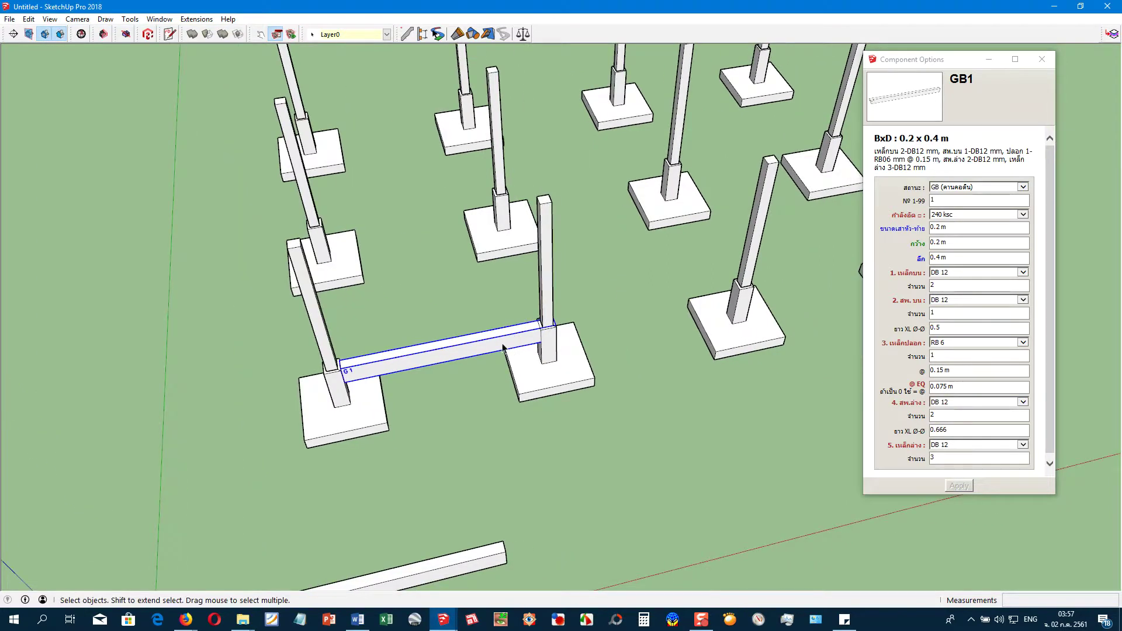
Close the options panel and scale beam GB1 down to 0.93 of its length
left_click(1042, 59)
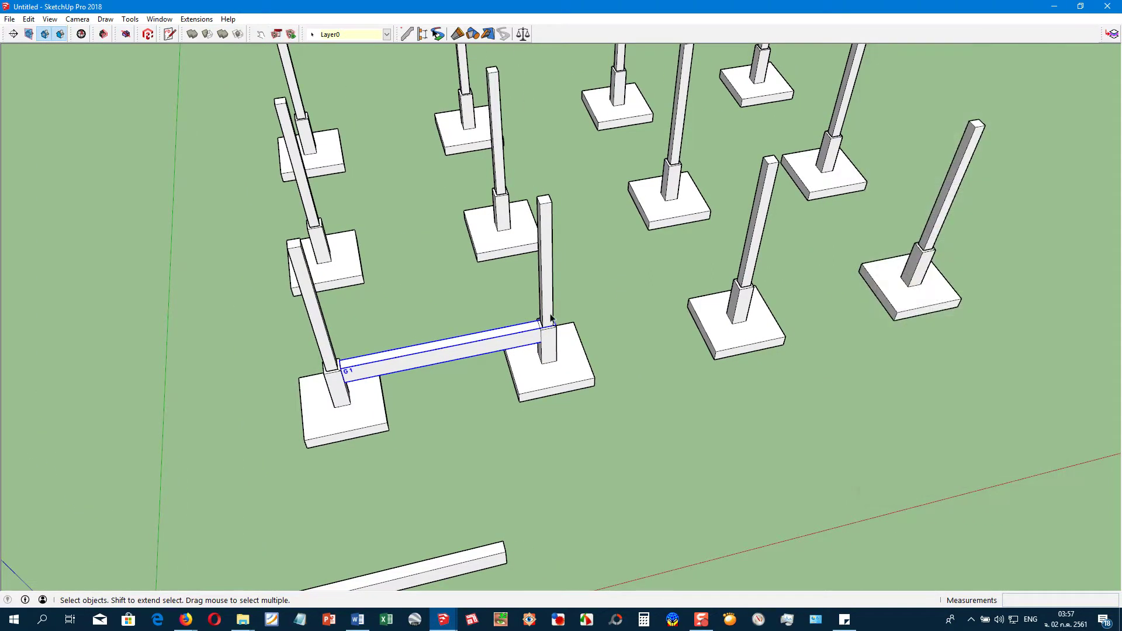
double_click(524, 341)
key("s")
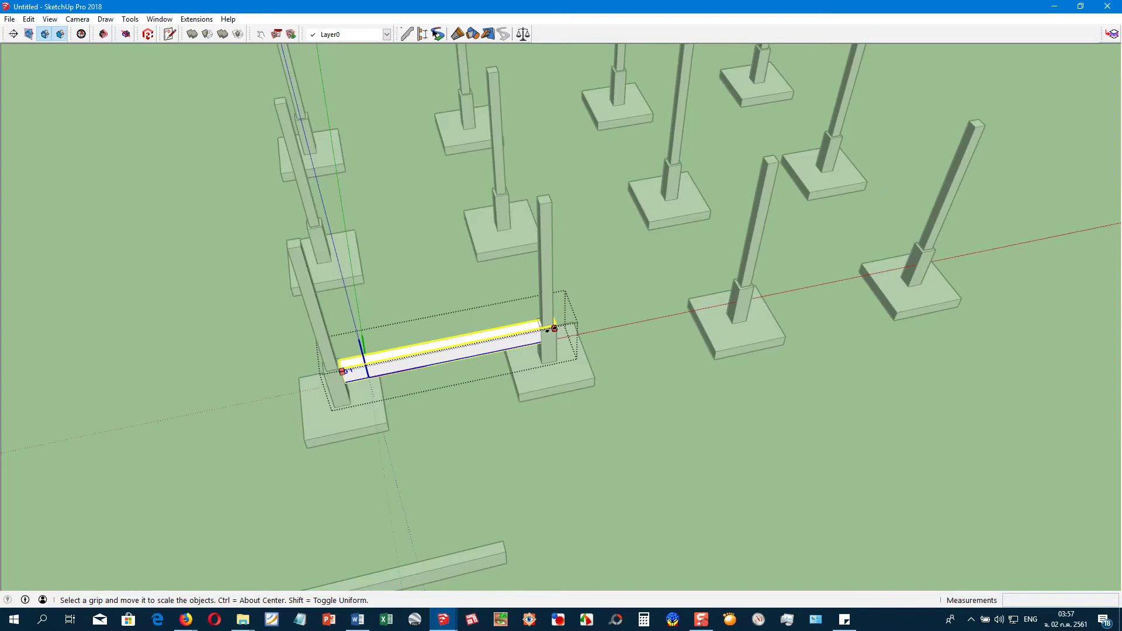
left_click(540, 331)
key("space")
Copy the beam to the next column and repeat it to fill the bays along the row
scroll(374, 377, "up", 2)
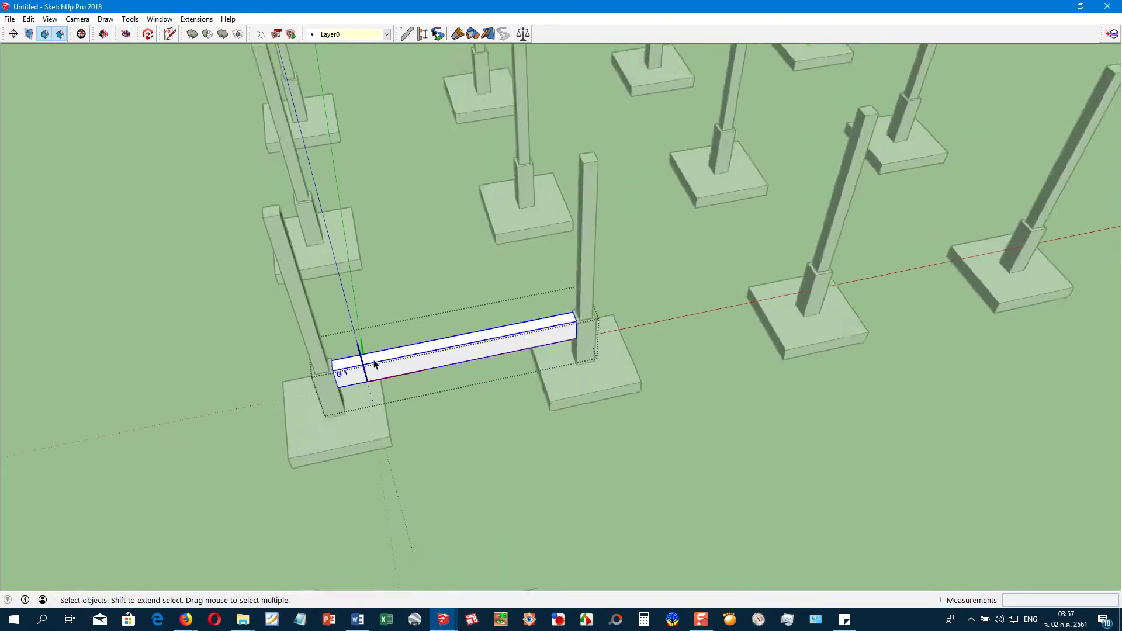
scroll(363, 383, "up", 1)
key("m")
scroll(359, 387, "up", 3)
scroll(359, 386, "up", 1)
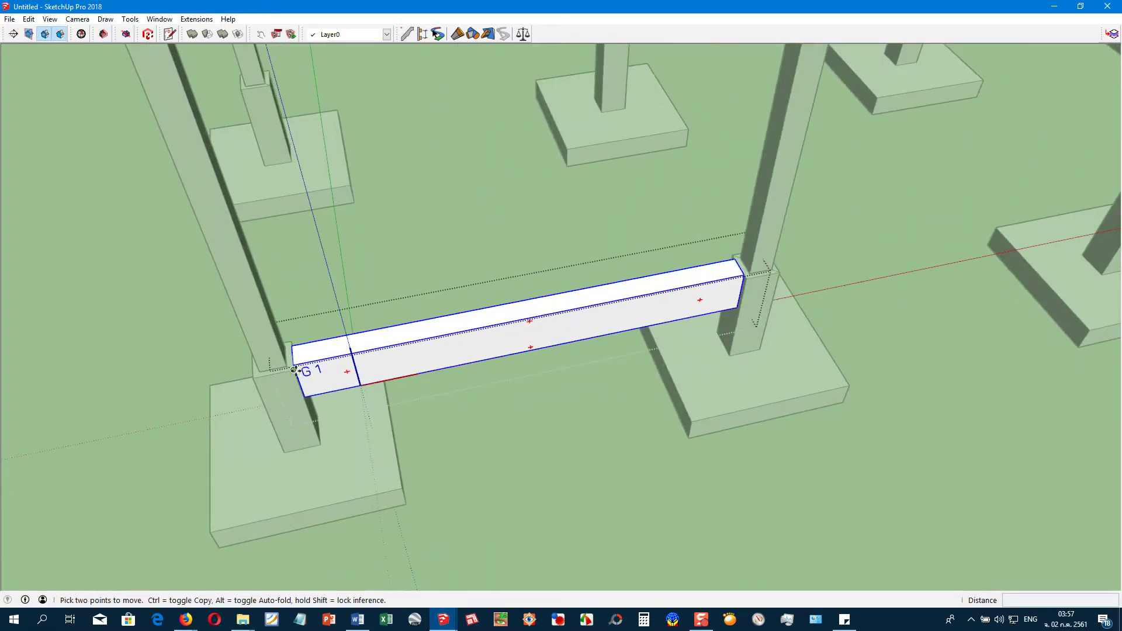
left_click(322, 446)
key("ctrl")
scroll(614, 389, "down", 2)
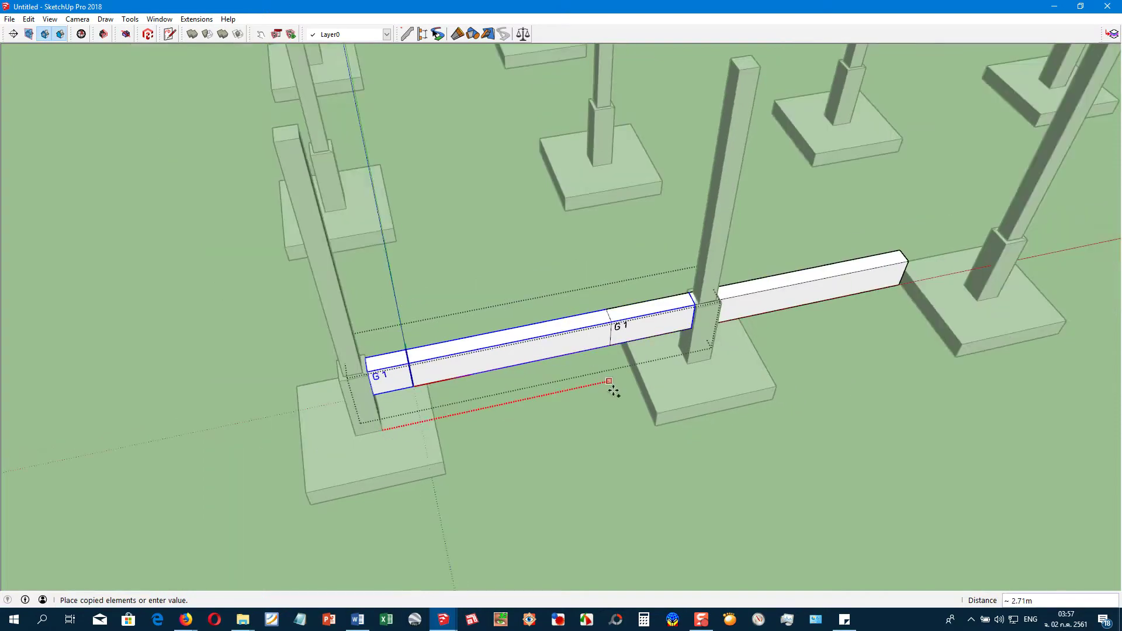
scroll(439, 414, "down", 2)
left_click(447, 411)
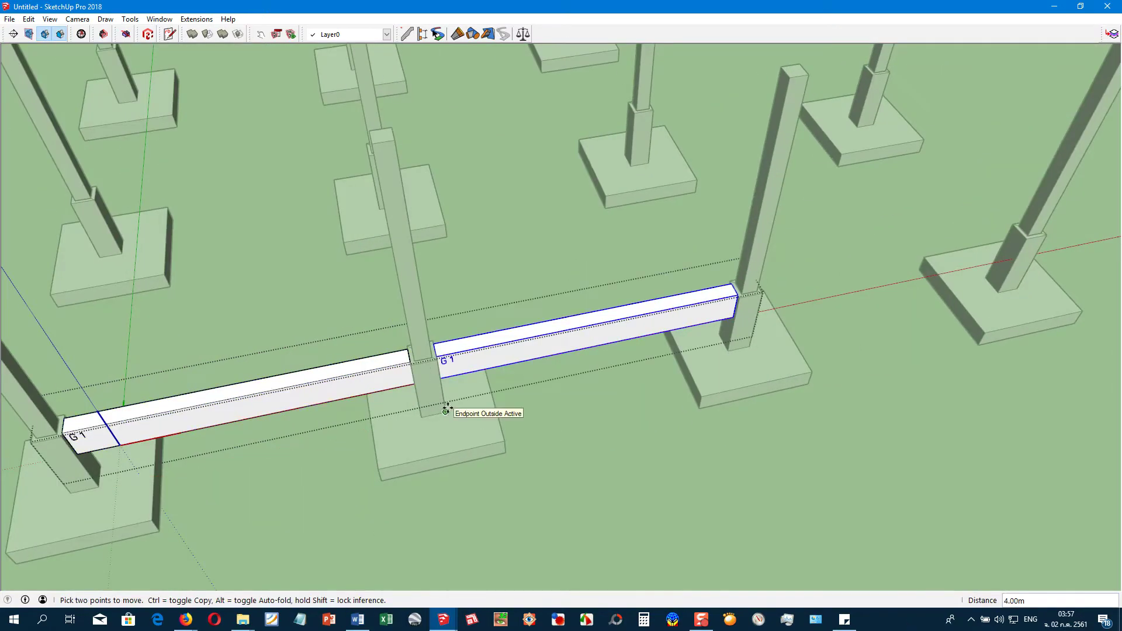
key("Return")
Copy the beam row onto the other column rows with a 2x array, then exit the group
scroll(527, 365, "down", 2)
scroll(534, 366, "up", 2)
scroll(568, 357, "down", 1)
scroll(568, 357, "down", 1)
mouse_move(291, 438)
middle_mouse_down()
mouse_move(574, 433)
mouse_move(627, 453)
middle_mouse_up()
left_click(602, 466, "ctrl")
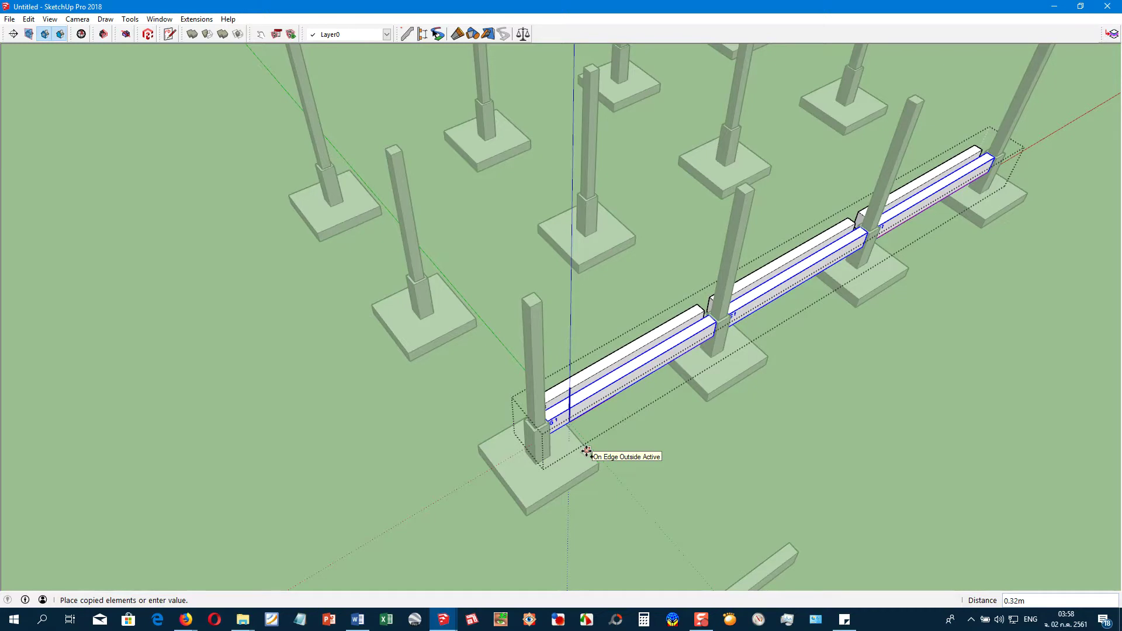
key("Return")
type("2*")
key("Return")
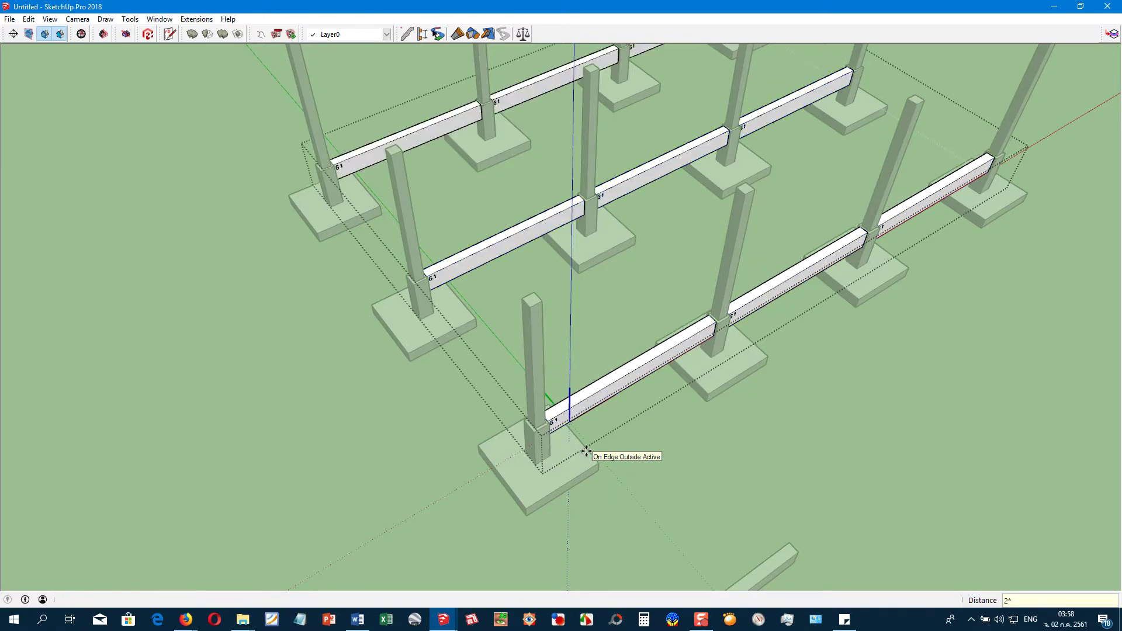
key("space")
left_click(631, 431)
Copy a beam to a new position and bring up beam B14's options
middle_click_drag(600, 390, 543, 421)
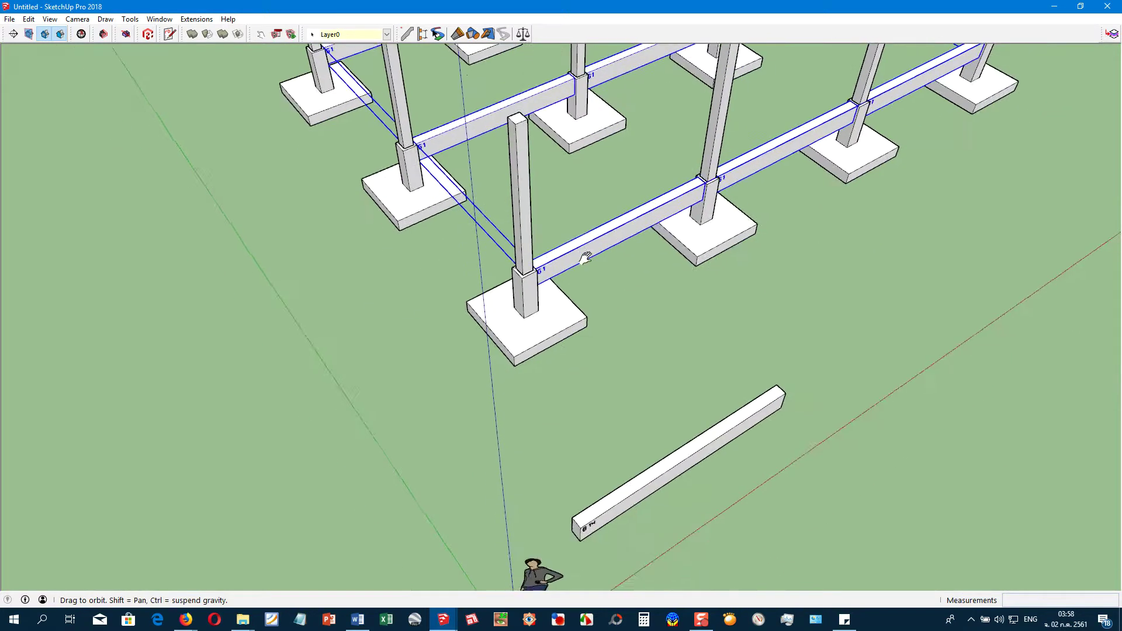
left_click(462, 538)
key("m")
key("ctrl")
left_click(436, 528)
left_click(539, 407)
scroll(540, 407, "up", 2)
scroll(540, 408, "up", 1)
key("space")
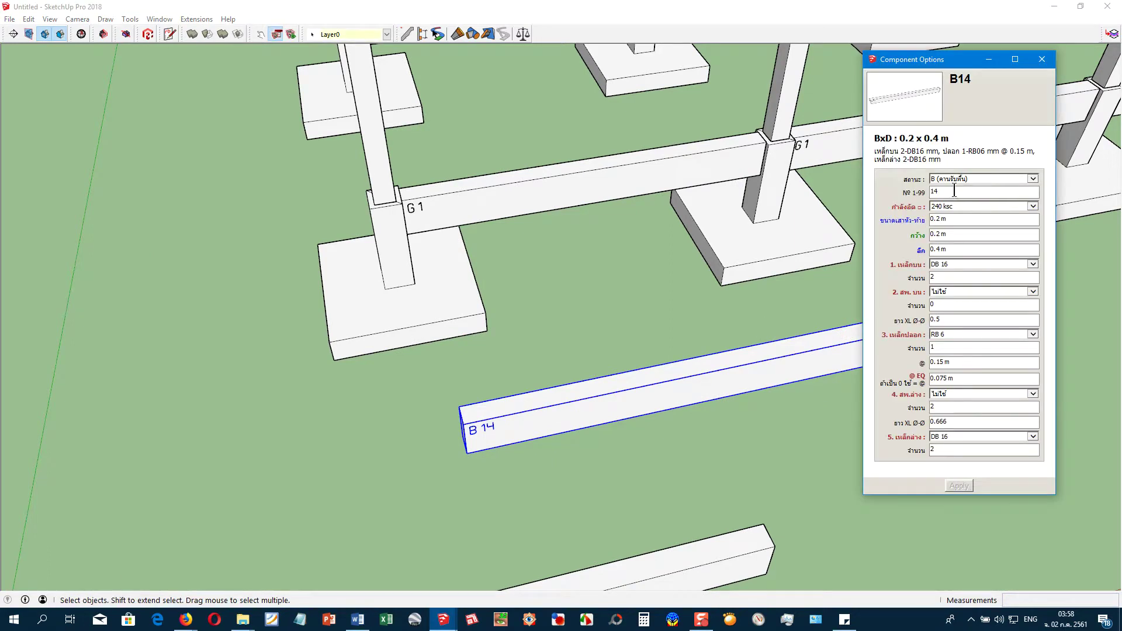
Set beam B14's type to GB, number 2, with DB 16 top bars
left_click(953, 177)
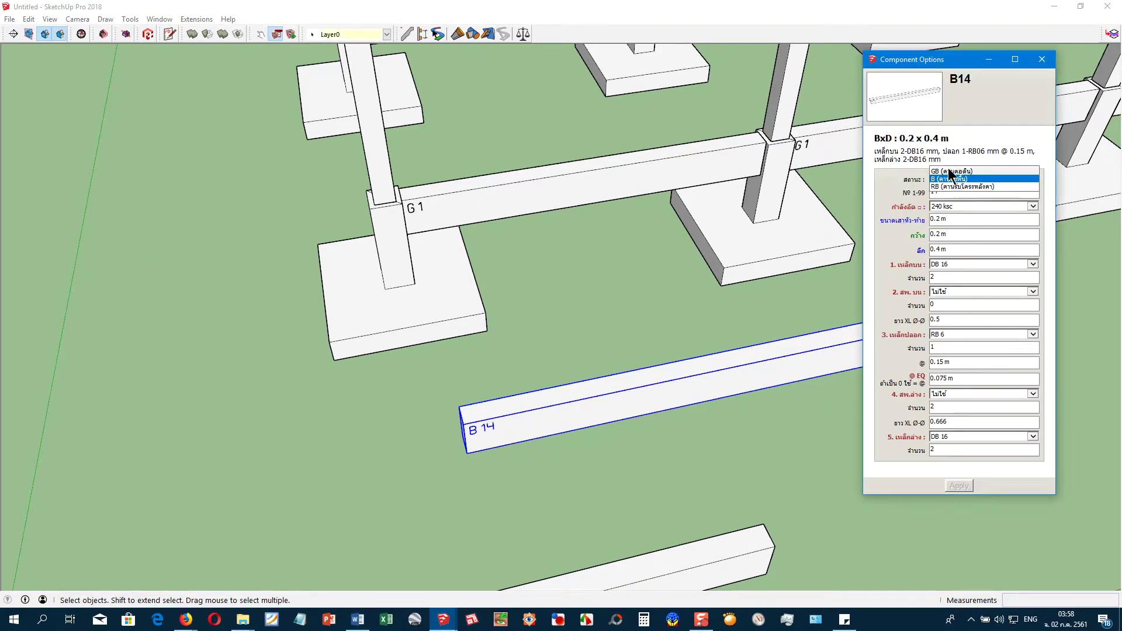
left_click(950, 185)
left_click_drag(940, 191, 923, 191)
type("2")
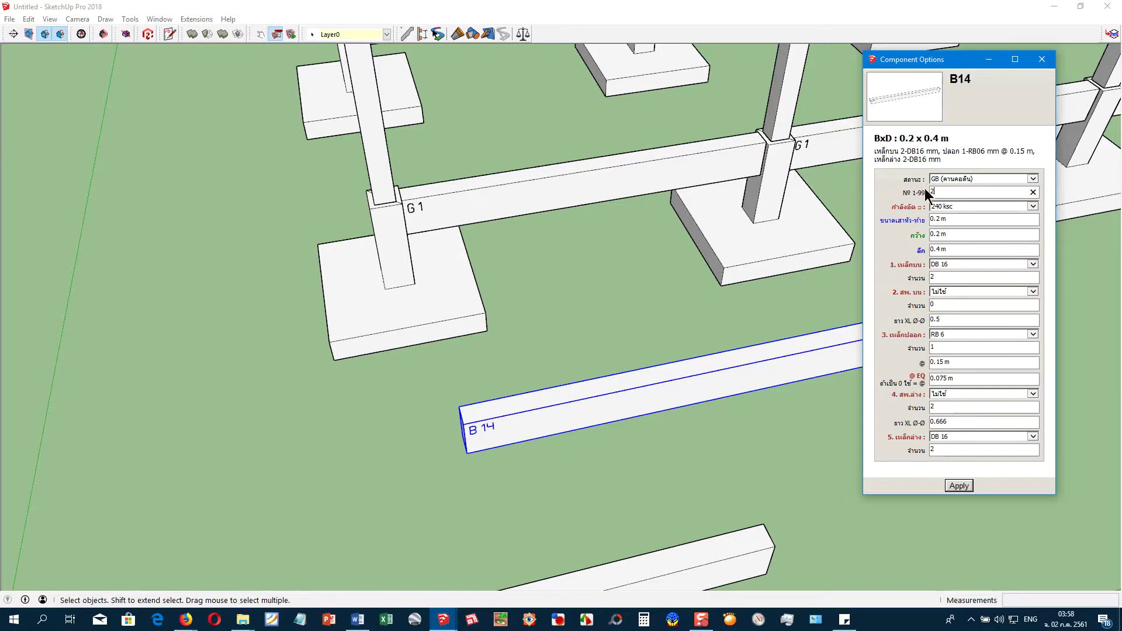
left_click(955, 486)
left_click(955, 265)
left_click(913, 263)
Set depth 0.5 m, one extra DB 16 top bar with XL 0.6, an extra DB 16 bottom bar, and apply
type(".5")
left_click(948, 290)
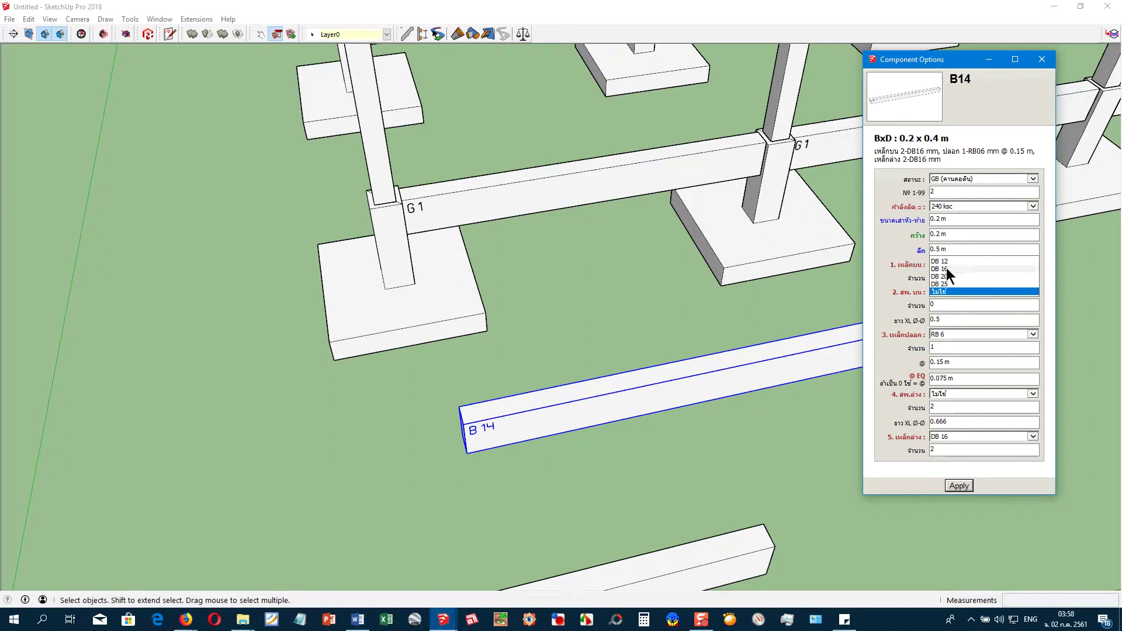
left_click(947, 269)
double_click(934, 309)
type("1")
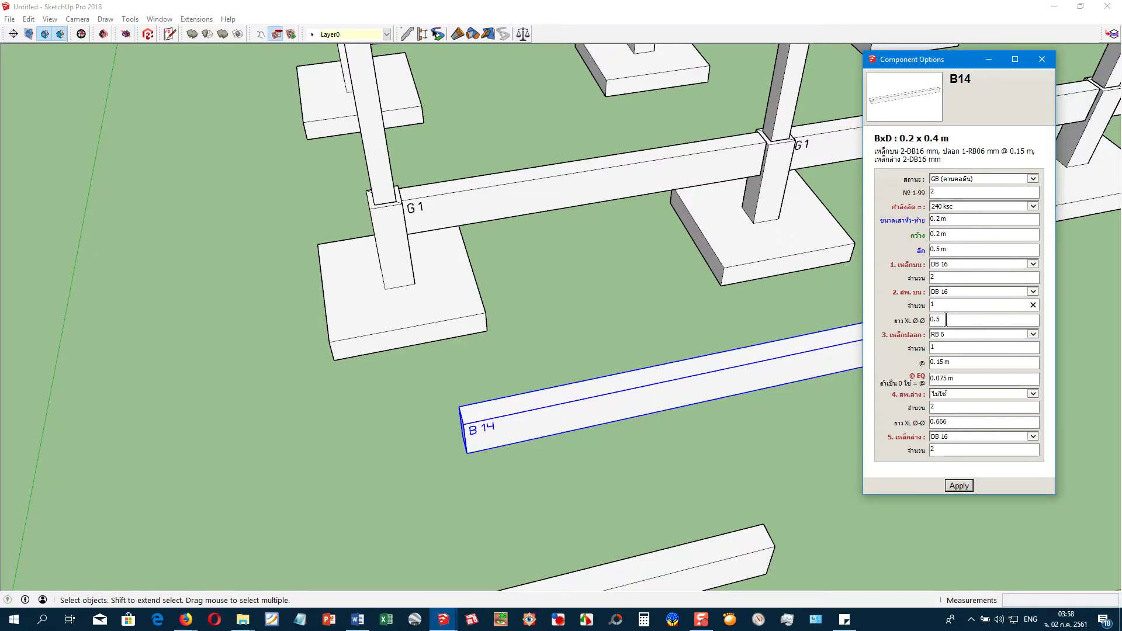
left_click_drag(947, 319, 922, 321)
type(".6")
left_click(948, 398)
left_click(947, 377)
left_click(954, 484)
Move beam GB2 into position and close the Component Options panel
key("m")
mouse_move(544, 436)
middle_mouse_down()
mouse_move(511, 449)
mouse_move(464, 443)
mouse_move(584, 518)
mouse_move(839, 529)
mouse_move(789, 462)
mouse_move(769, 404)
middle_mouse_up()
left_click(769, 404)
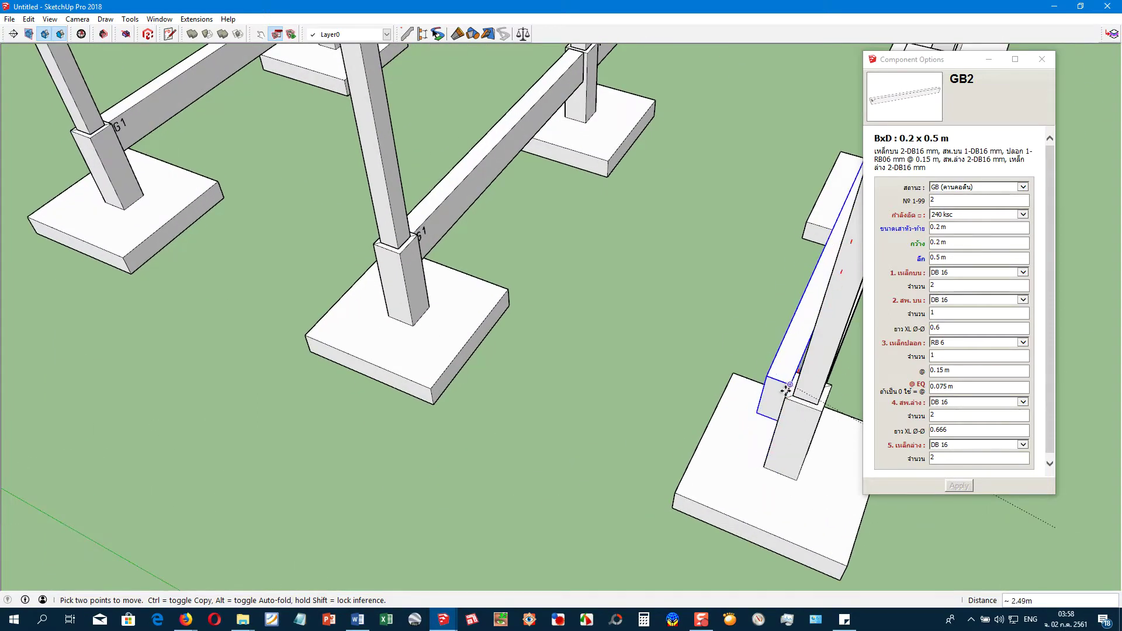
left_click(787, 390)
key("space")
left_click(1042, 59)
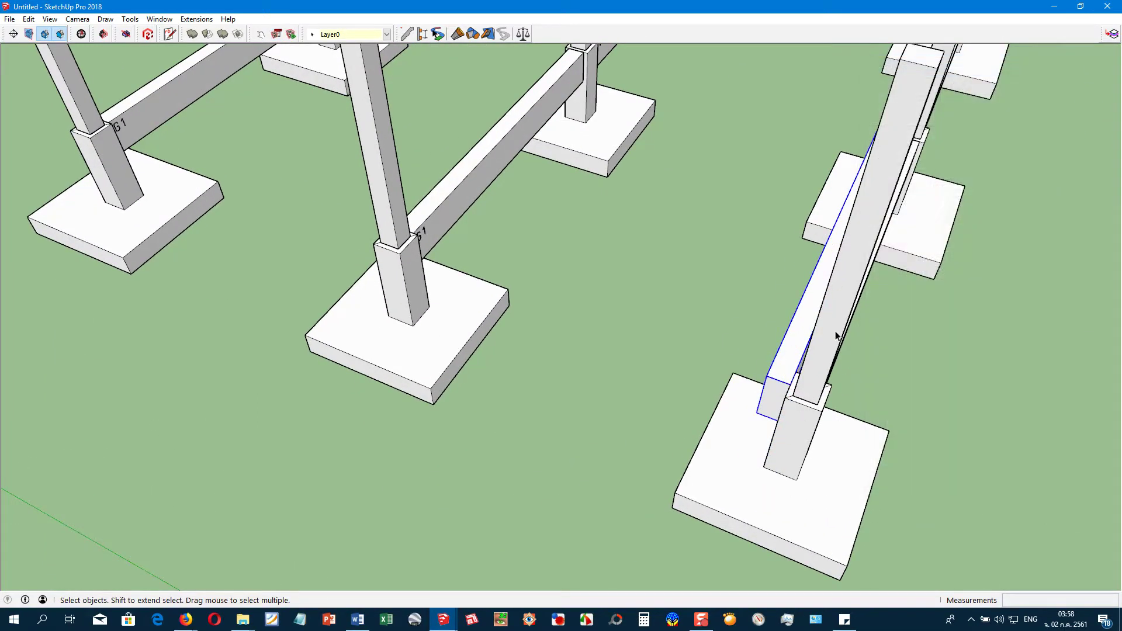
Inside the beam group, rotate GB2 so it lies horizontally
double_click(772, 369)
mouse_move(777, 363)
middle_mouse_down()
mouse_move(756, 369)
mouse_move(803, 423)
middle_mouse_up()
key("q")
left_click(789, 413)
left_click(788, 389)
left_click(743, 391)
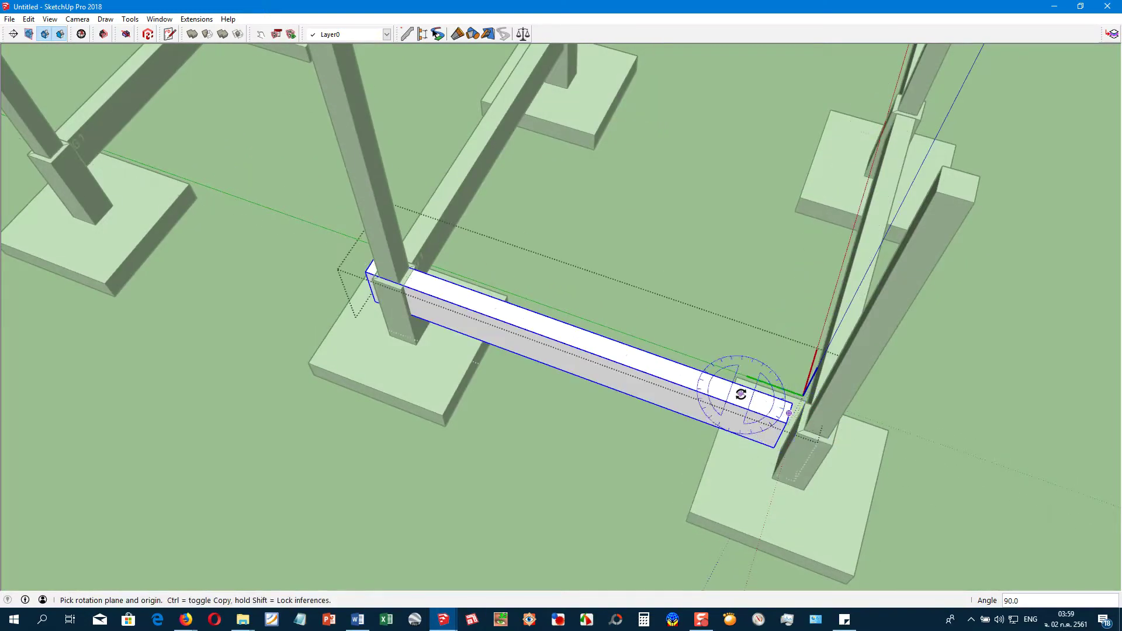
scroll(773, 408, "up", 3)
scroll(789, 417, "down", 1)
Move GB2 against the column and scale it to fit between the columns
key("m")
left_click(817, 423)
scroll(816, 424, "down", 1)
key("s")
left_click_drag(340, 267, 357, 275)
left_click(357, 274)
Copy the GB2 cross beam into the next bay
key("space")
middle_click_drag(357, 275, 575, 377)
key("m")
left_click(776, 418)
key("ctrl")
mouse_move(666, 393)
middle_mouse_down()
mouse_move(621, 396)
mouse_move(608, 376)
mouse_move(706, 420)
mouse_move(571, 413)
mouse_move(590, 425)
middle_mouse_up()
left_click(608, 360)
scroll(608, 359, "down", 3)
key("space")
Copy the cross beam again with the value 3 to fill the remaining bays, then exit the group
key("m")
left_click(591, 424)
key("ctrl")
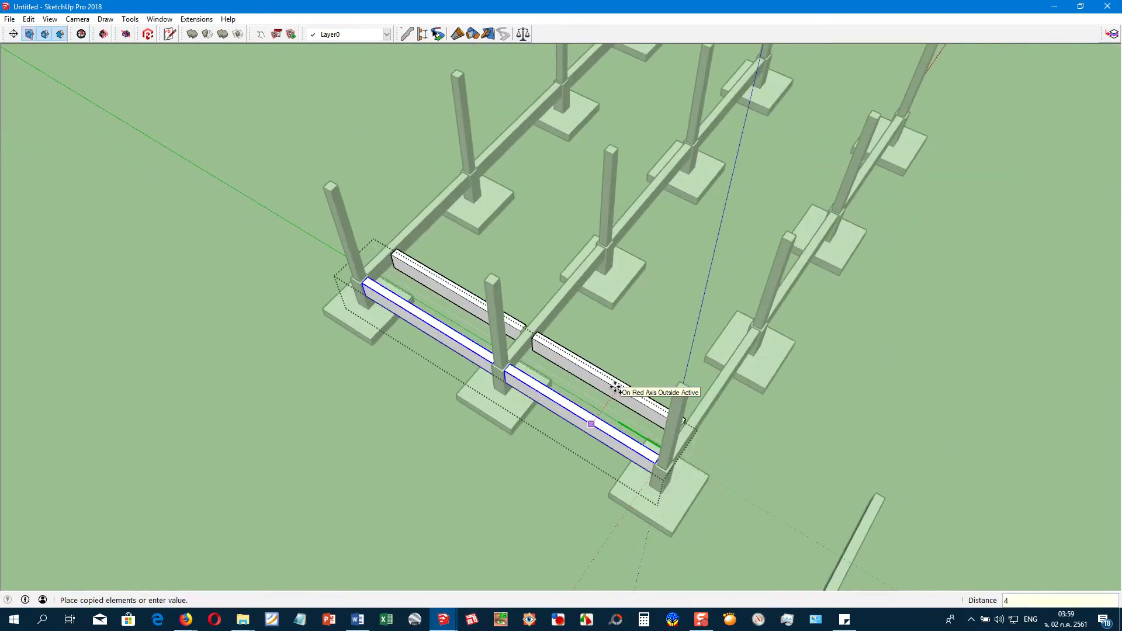
key("BackSpace")
type("3")
key("Return")
key("Return")
key("space")
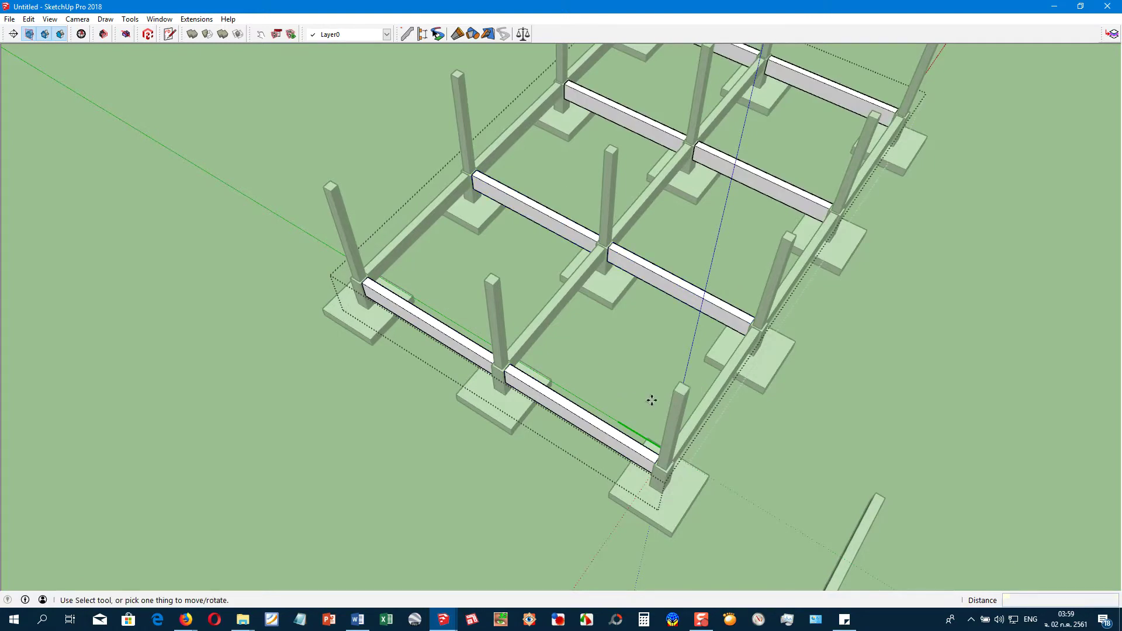
left_click(778, 432)
mouse_move(760, 453)
middle_mouse_down()
mouse_move(474, 352)
mouse_move(442, 260)
mouse_move(549, 247)
middle_mouse_up()
Orbit and zoom around the frame to bring beam B14 into view
scroll(465, 301, "up", 3)
scroll(391, 314, "up", 2)
scroll(391, 316, "down", 2)
middle_click_drag(494, 321, 576, 326)
scroll(576, 326, "down", 2)
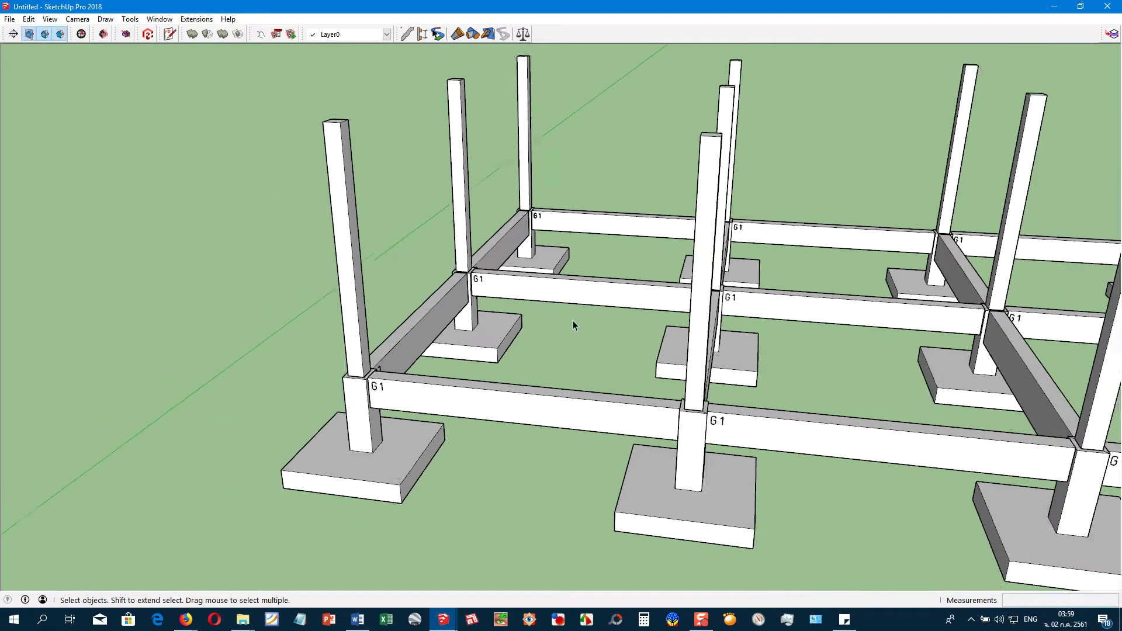
scroll(479, 294, "up", 3)
scroll(478, 294, "down", 2)
mouse_move(478, 294)
middle_mouse_down()
mouse_move(576, 376)
mouse_move(526, 351)
middle_mouse_up()
scroll(541, 323, "up", 3)
scroll(540, 323, "down", 3)
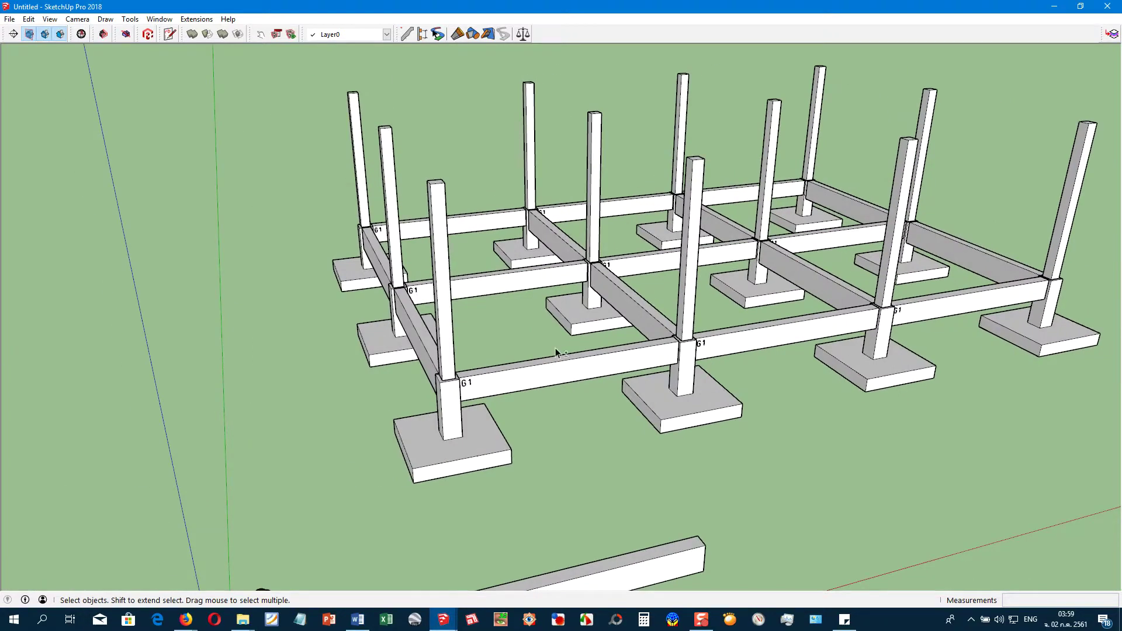
scroll(540, 349, "up", 3)
Copy beam B14 and place the duplicate beside the original
left_click(456, 444)
middle_click_drag(471, 427, 503, 506)
key("m")
key("ctrl")
left_click(555, 496)
left_click(530, 441)
key("space")
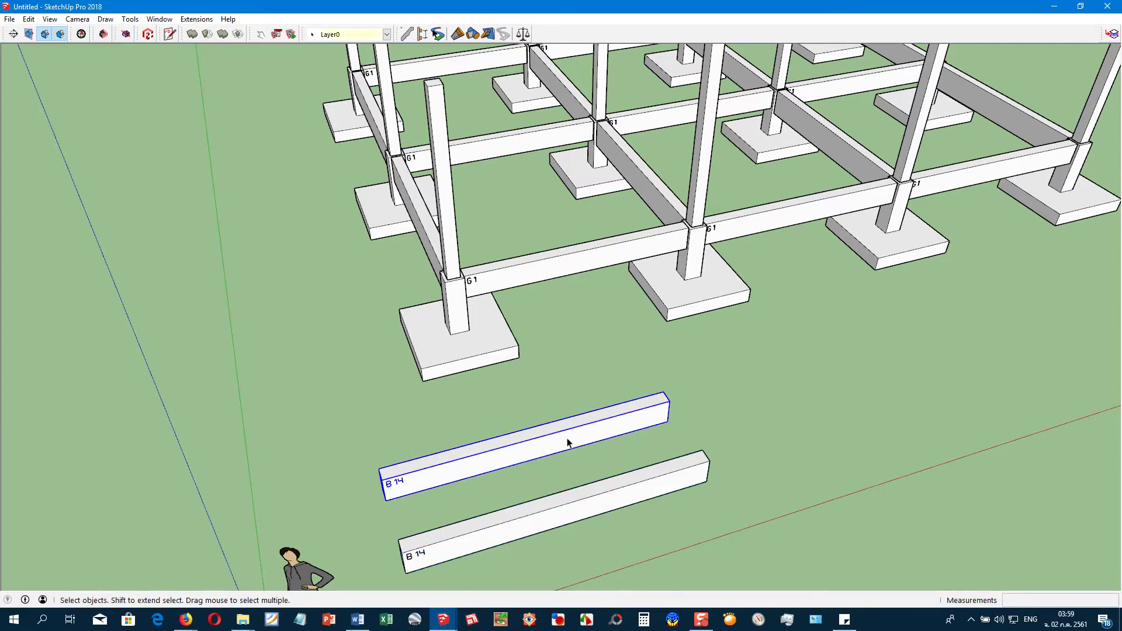
In the copy's Component Options, change the beam number to 1
left_click(277, 34)
left_click(943, 192)
key("BackSpace")
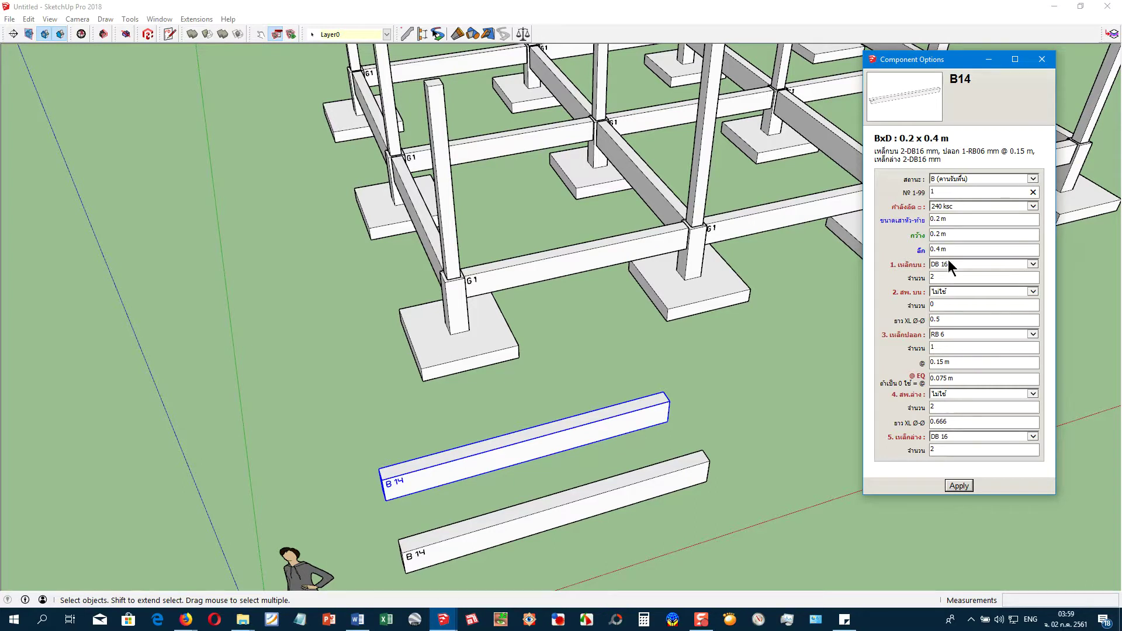
Set top and bottom bars to 3 DB 12 each and apply, making beam B1
left_click(945, 265)
double_click(932, 277)
type("3")
left_click(945, 437)
key("Up")
key("Tab")
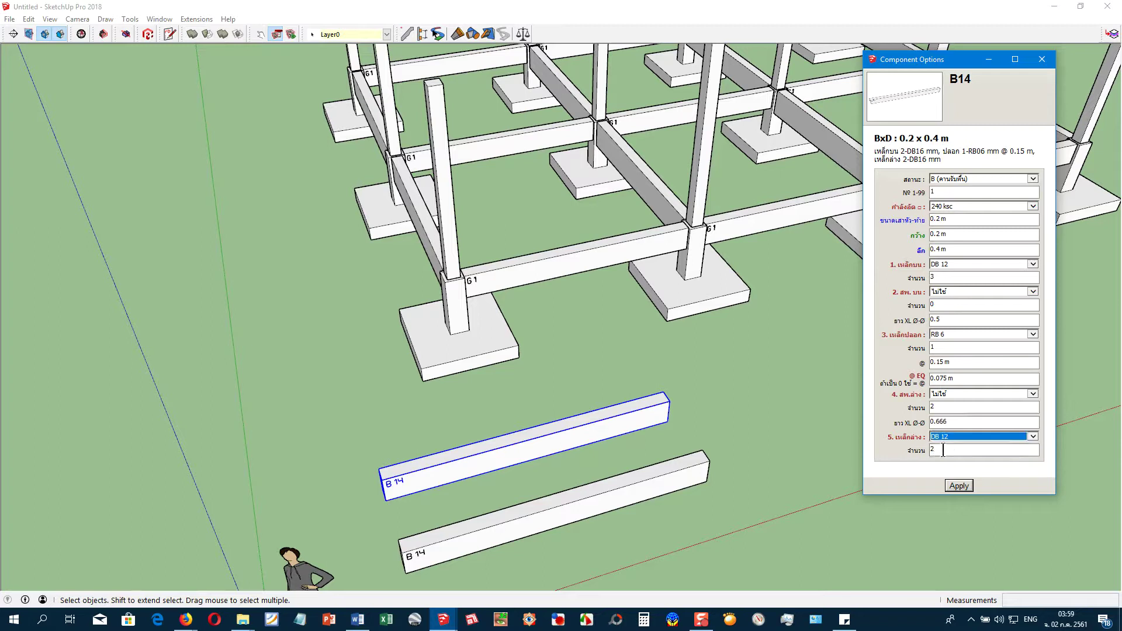
type("3")
left_click(959, 486)
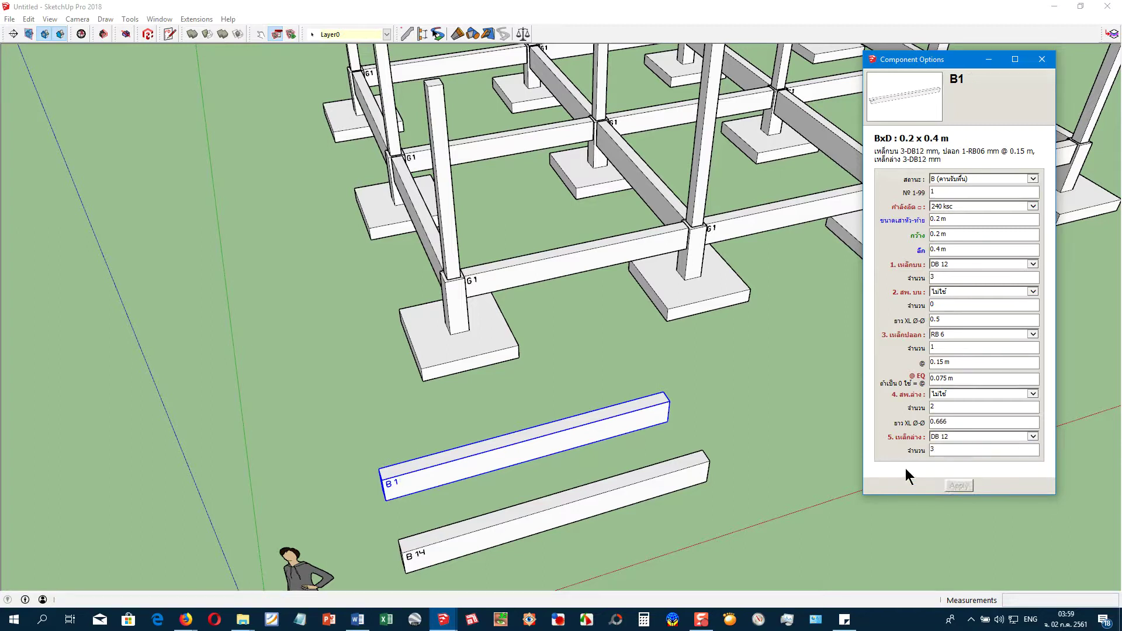
Move beam B1 up onto the column tops
middle_click_drag(471, 463, 501, 464)
key("m")
left_click(416, 486)
mouse_move(454, 302)
middle_mouse_down()
mouse_move(475, 326)
mouse_move(386, 383)
middle_mouse_up()
key("space")
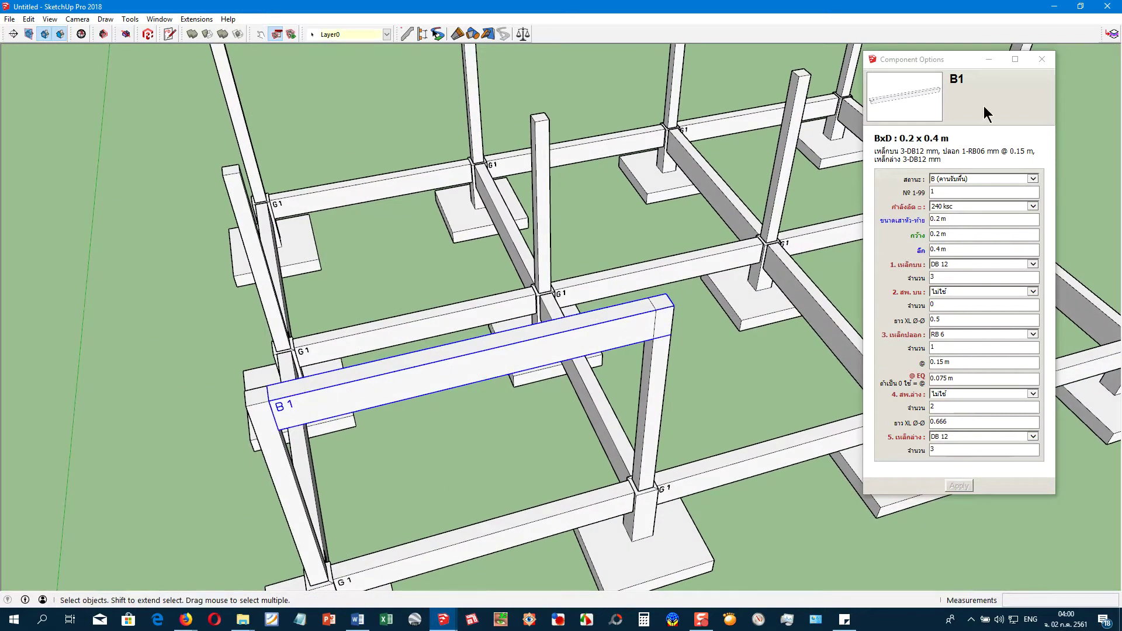
Inside beam B1, scale the geometry shorter to fit between the columns
left_click(1042, 59)
double_click(526, 352)
key("ctrl+a")
key("s")
left_click_drag(671, 308, 656, 310)
Copy B1 over the next bay and repeat it twice along the row
key("m")
left_click(268, 401)
key("ctrl")
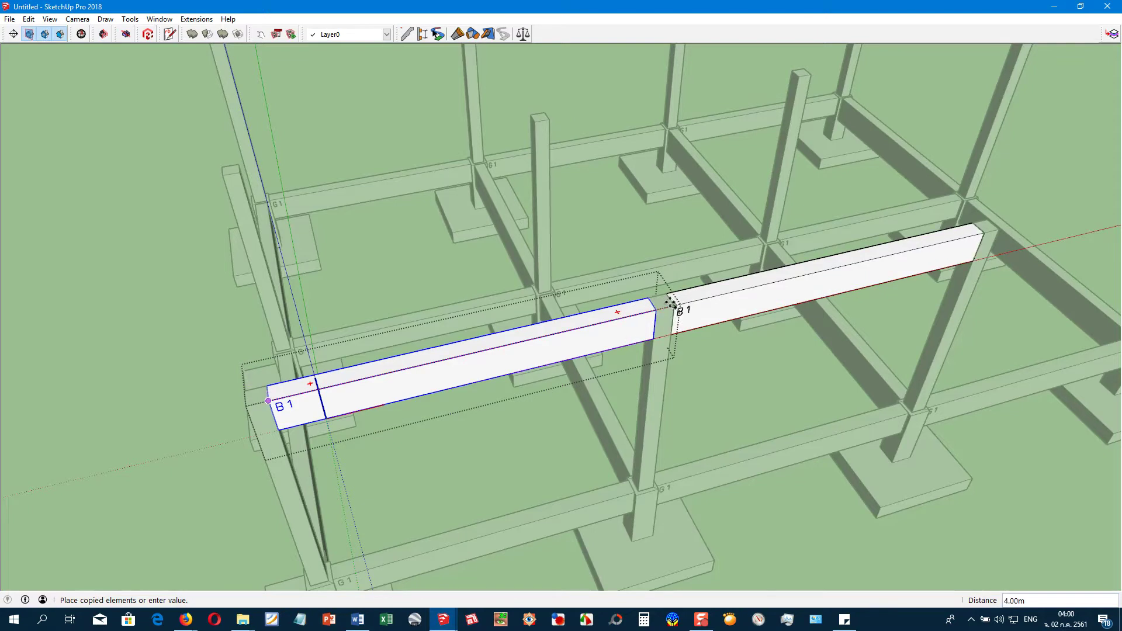
left_click(673, 313)
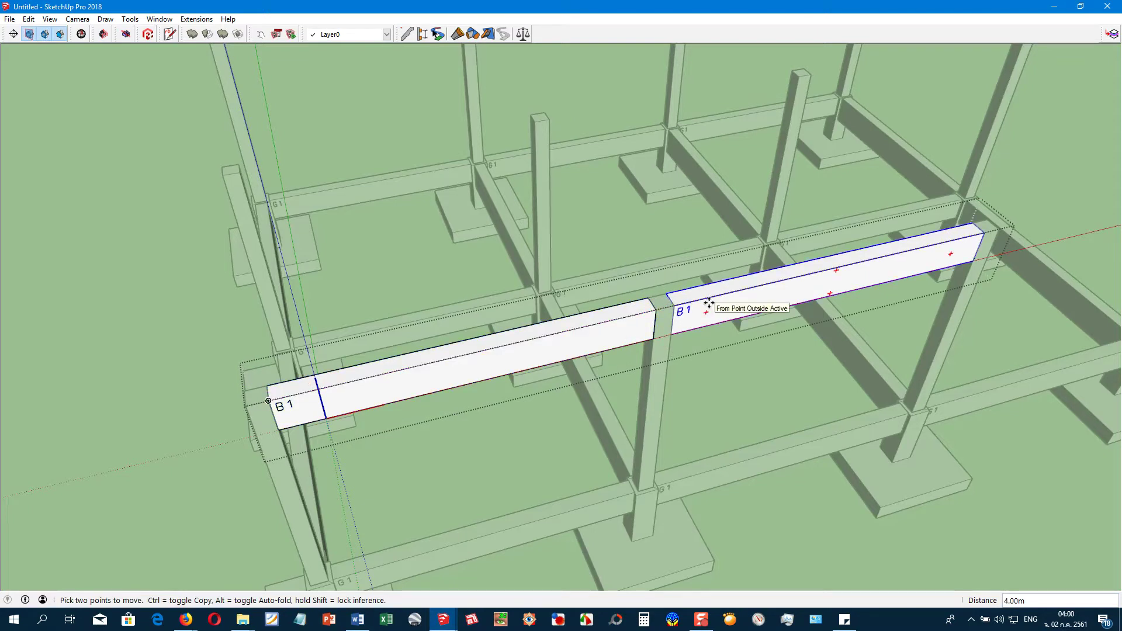
type("2*")
key("Return")
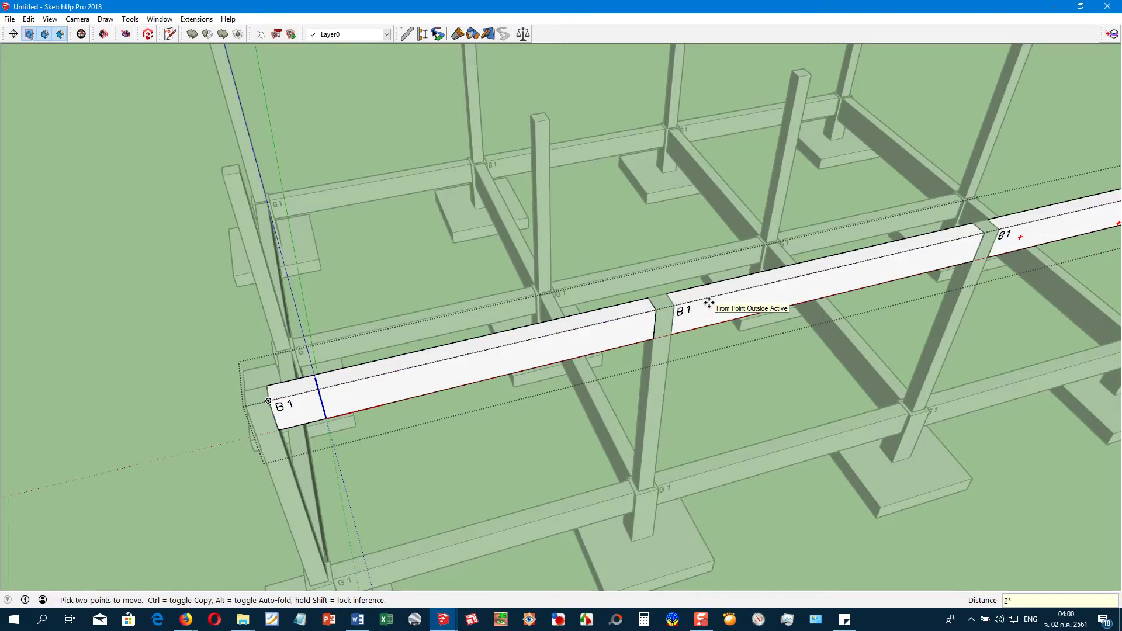
key("space")
Copy the row of three beams onto the back column line, repeating across the frame
scroll(552, 336, "down", 3)
mouse_move(490, 346)
middle_mouse_down()
mouse_move(439, 371)
mouse_move(502, 333)
mouse_move(576, 362)
middle_mouse_up()
triple_click(576, 363)
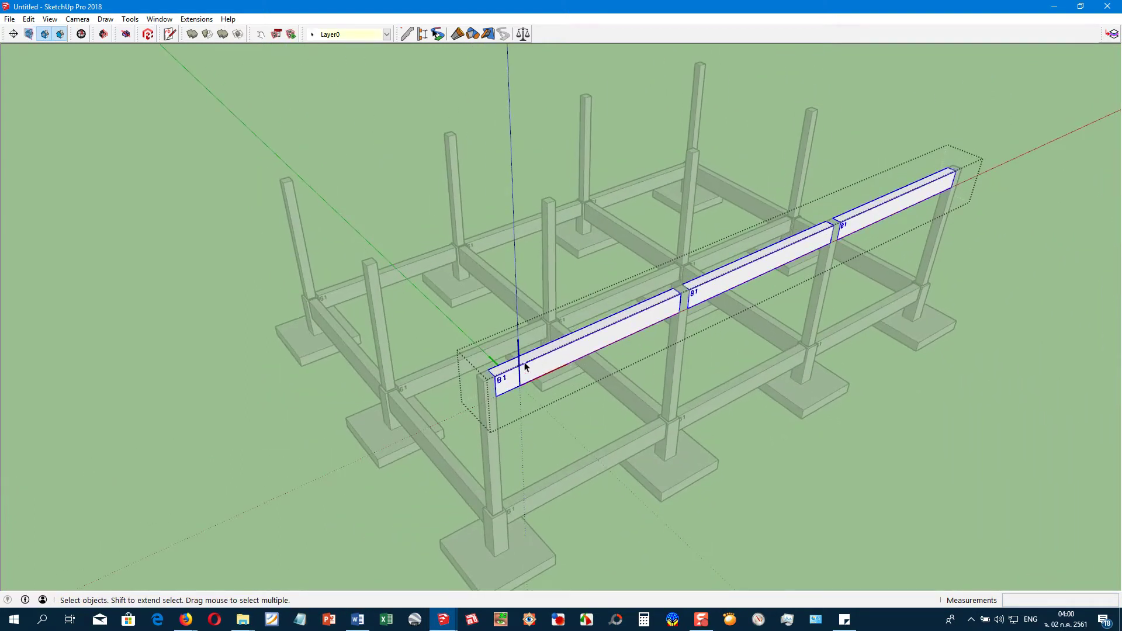
middle_click_drag(498, 377, 513, 391)
key("m")
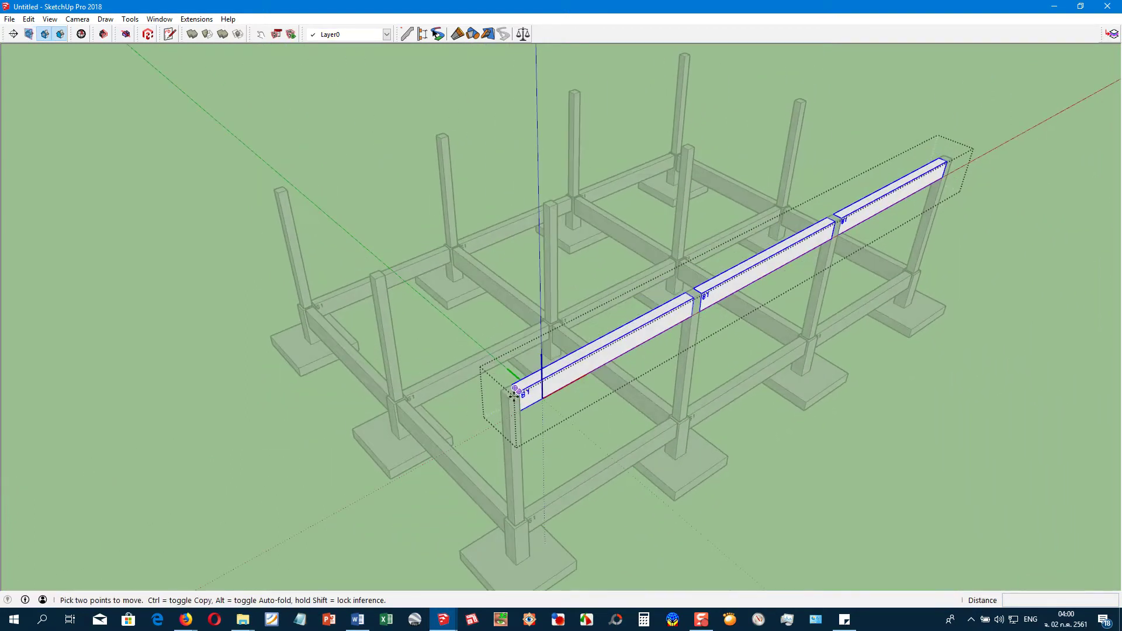
key("ctrl")
left_click(514, 393)
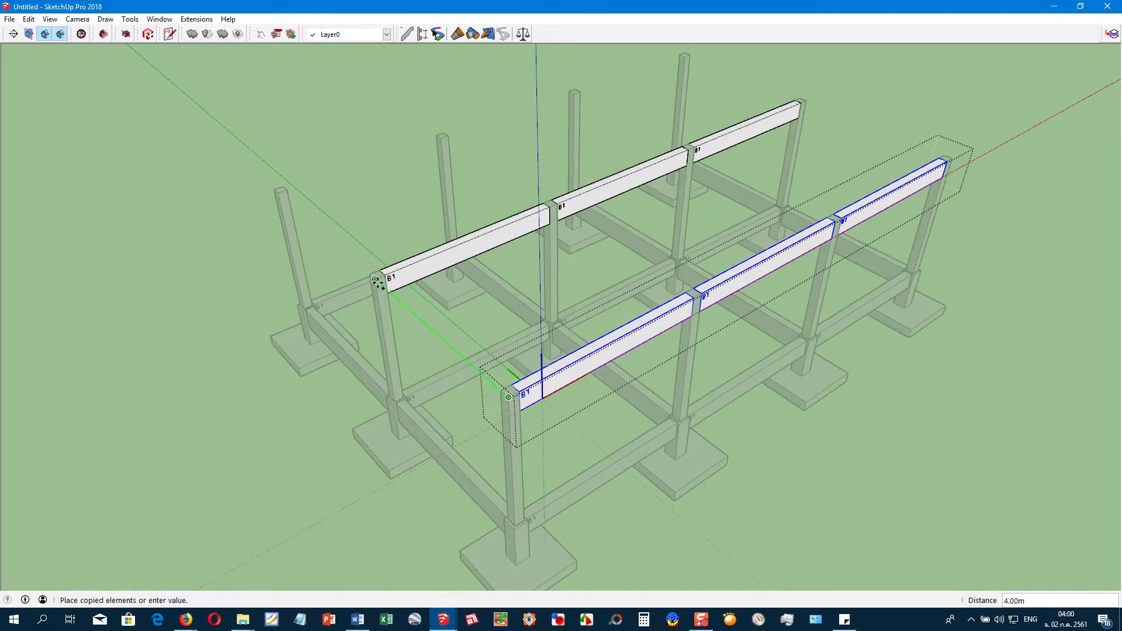
left_click(375, 280)
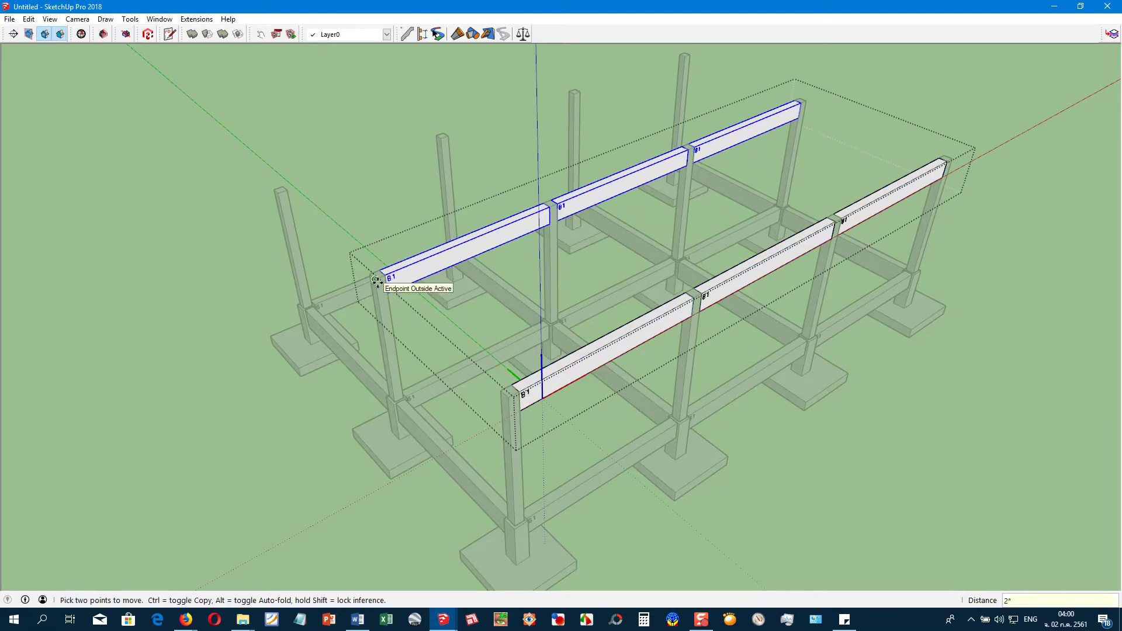
key("Return")
middle_click_drag(555, 354, 544, 253, "shift")
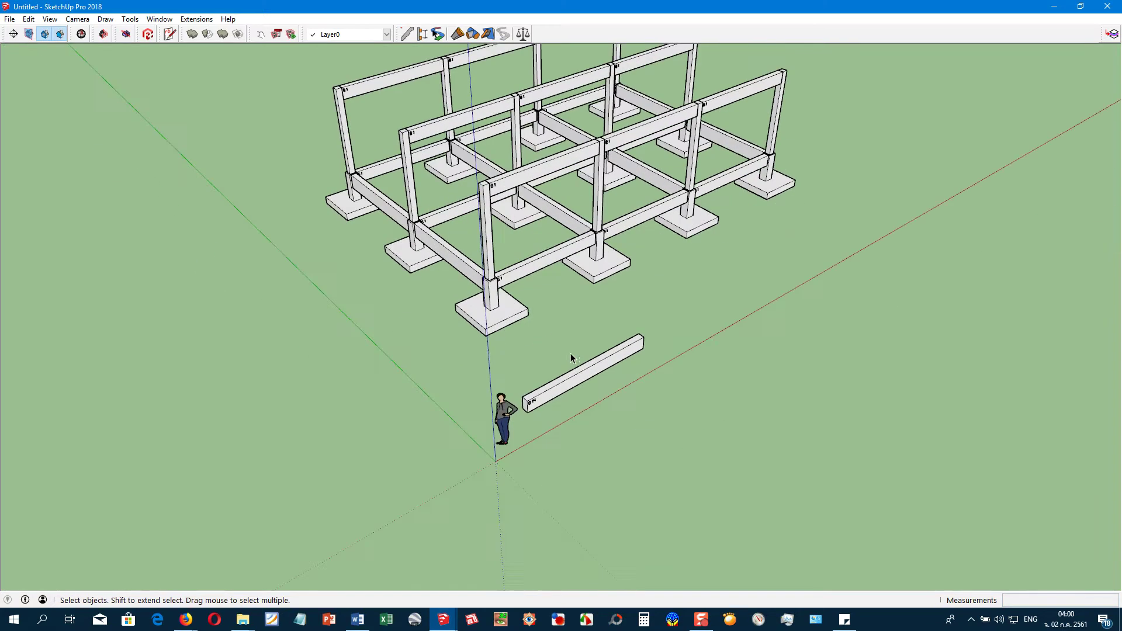
Copy B14 again and set the copy's beam number to 2, making B2
scroll(589, 379, "up", 3)
key("q")
key("m")
key("ctrl")
left_click(614, 358)
left_click(563, 324)
key("space")
key("o")
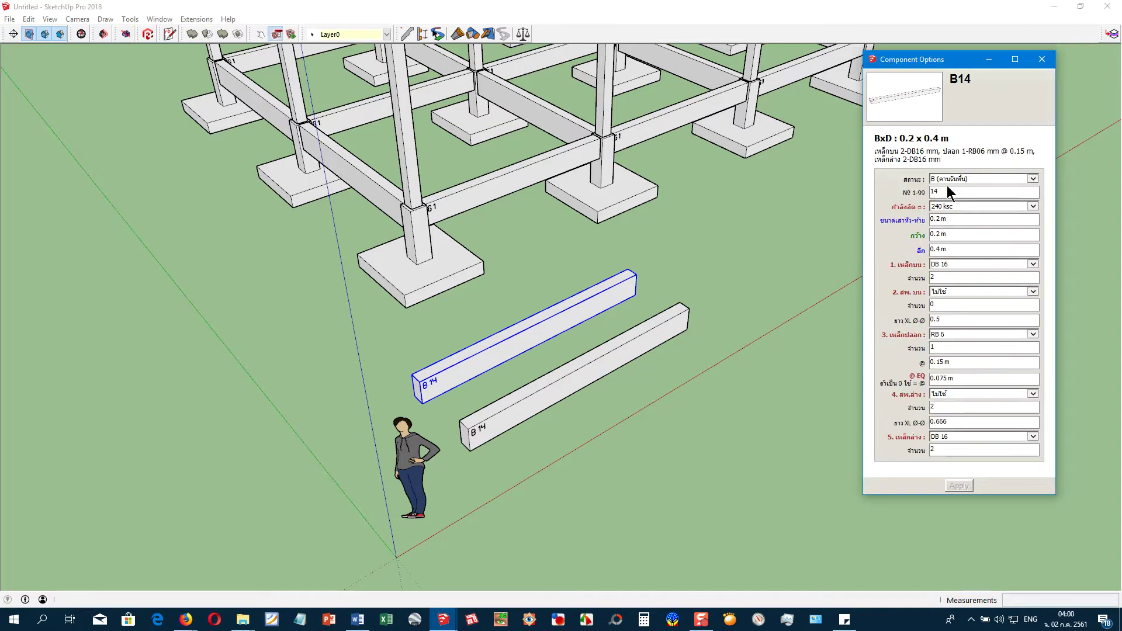
type("2")
Move beam B2 to the corner column top at the end of B1
mouse_move(474, 389)
middle_mouse_down()
mouse_move(526, 441)
mouse_move(435, 464)
middle_mouse_up()
key("m")
left_click(420, 465)
middle_click_drag(413, 350, 476, 377)
scroll(464, 263, "up", 3)
scroll(462, 291, "up", 2)
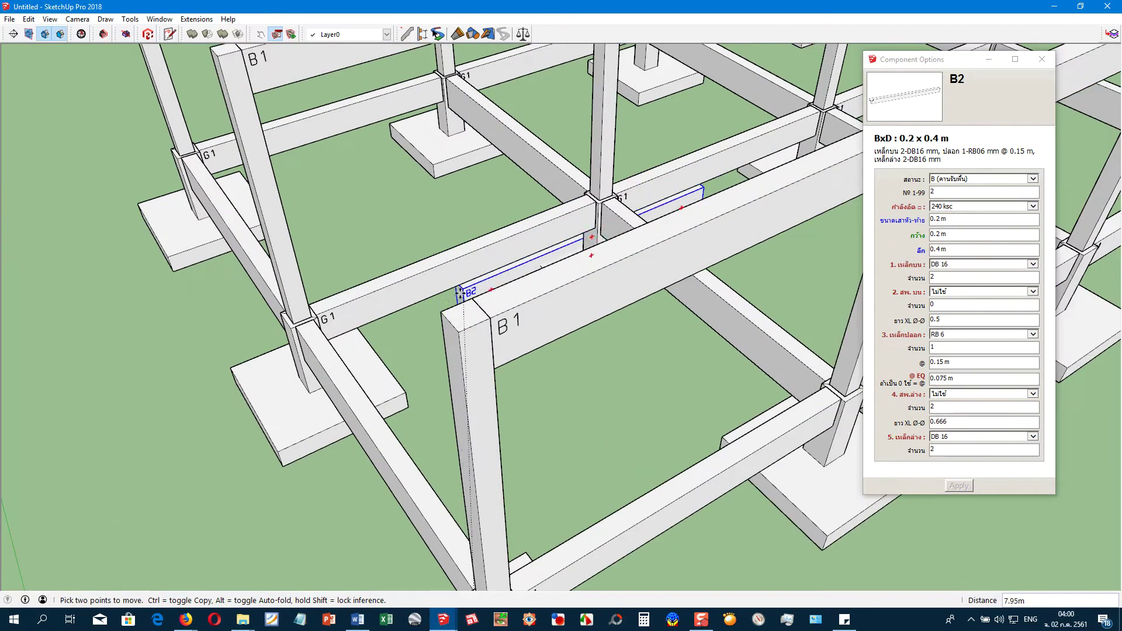
left_click(441, 311)
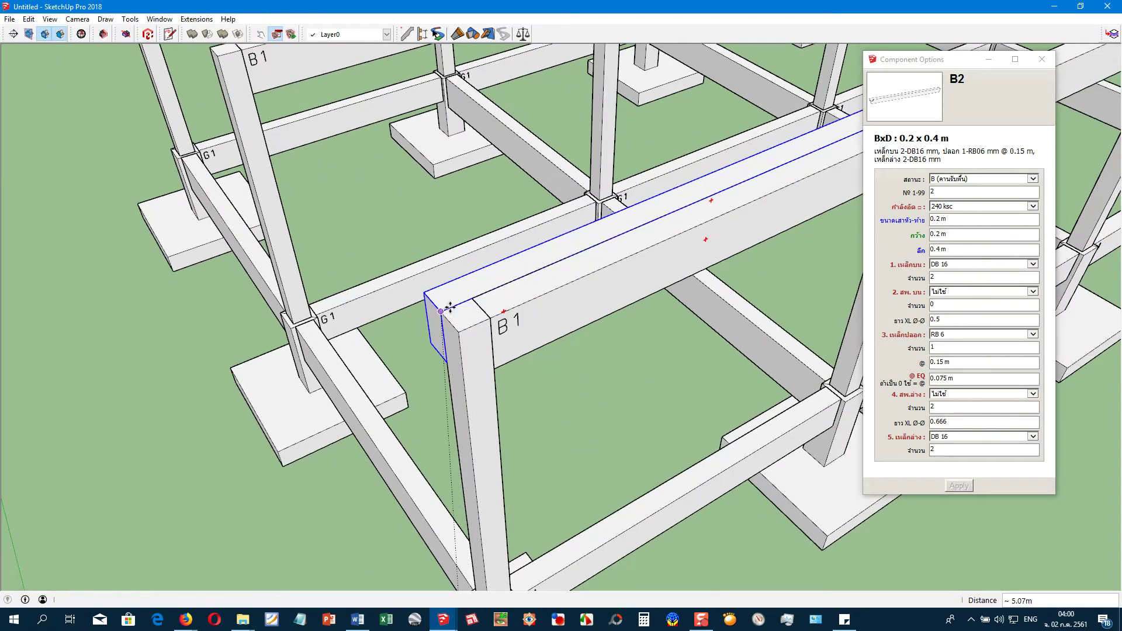
middle_click_drag(446, 309, 441, 306)
Rotate beam B2 about the corner column so it runs crosswise
key("q")
left_click(438, 313)
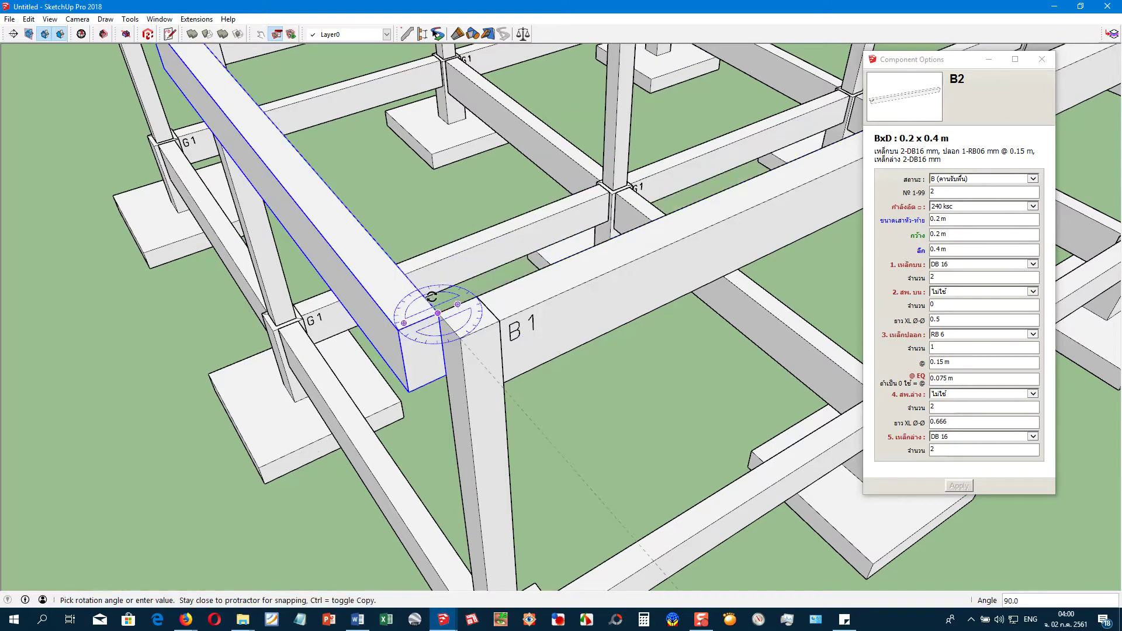
left_click(432, 298)
key("space")
Inside beam B2, rotate and reposition the beam part at the corner column
double_click(467, 297)
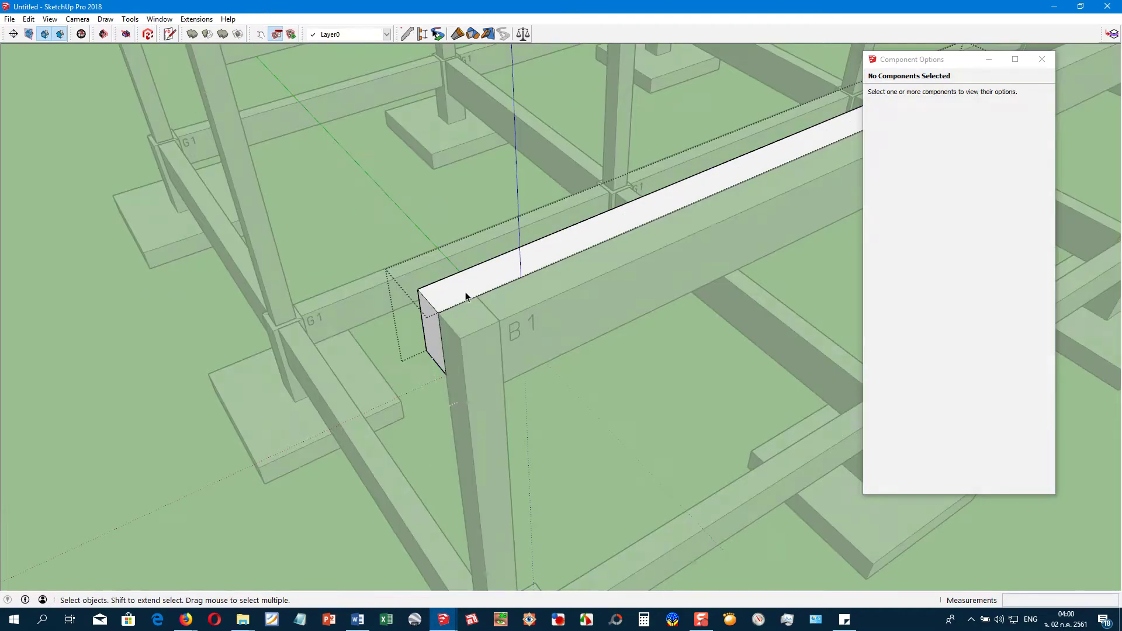
left_click(450, 301)
key("q")
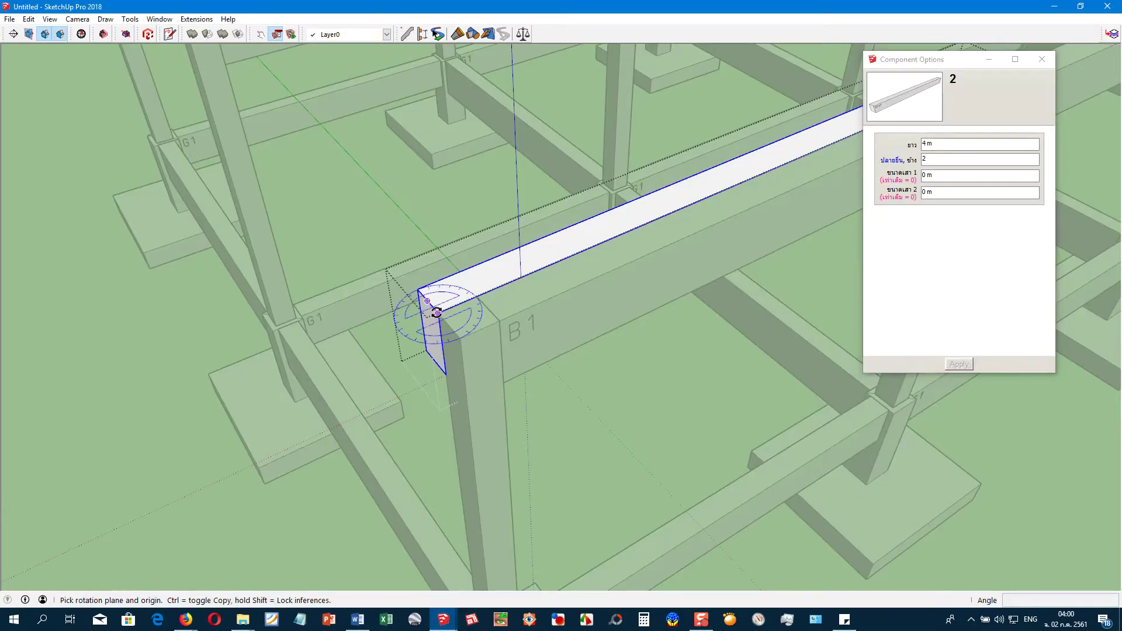
left_click(439, 310)
left_click(422, 316)
key("m")
left_click(422, 316)
key("space")
key("m")
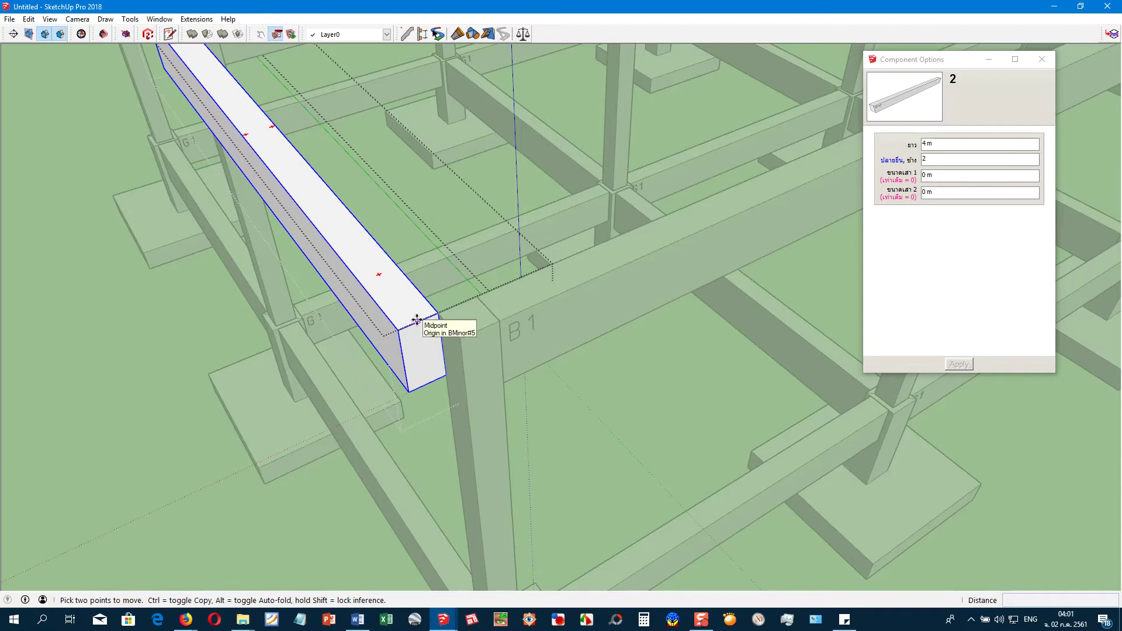
left_click(419, 320)
left_click(458, 304)
scroll(458, 304, "down", 3)
middle_click_drag(464, 321, 376, 251)
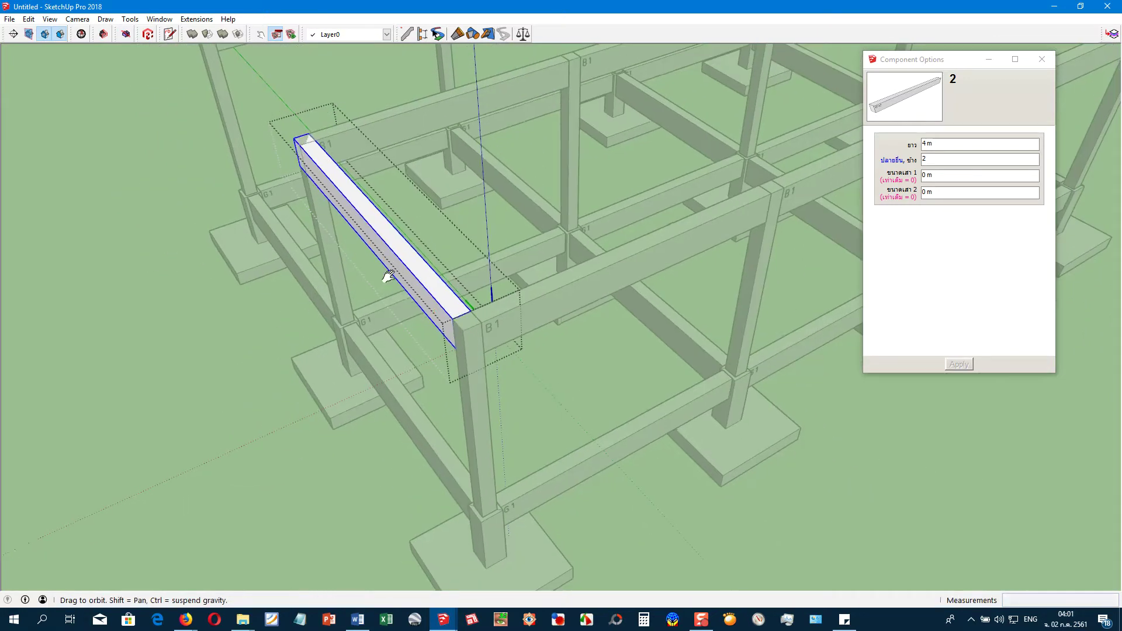
Shorten the beam to 3.8 m and copy it end to end
key("s")
left_click_drag(346, 222, 353, 230)
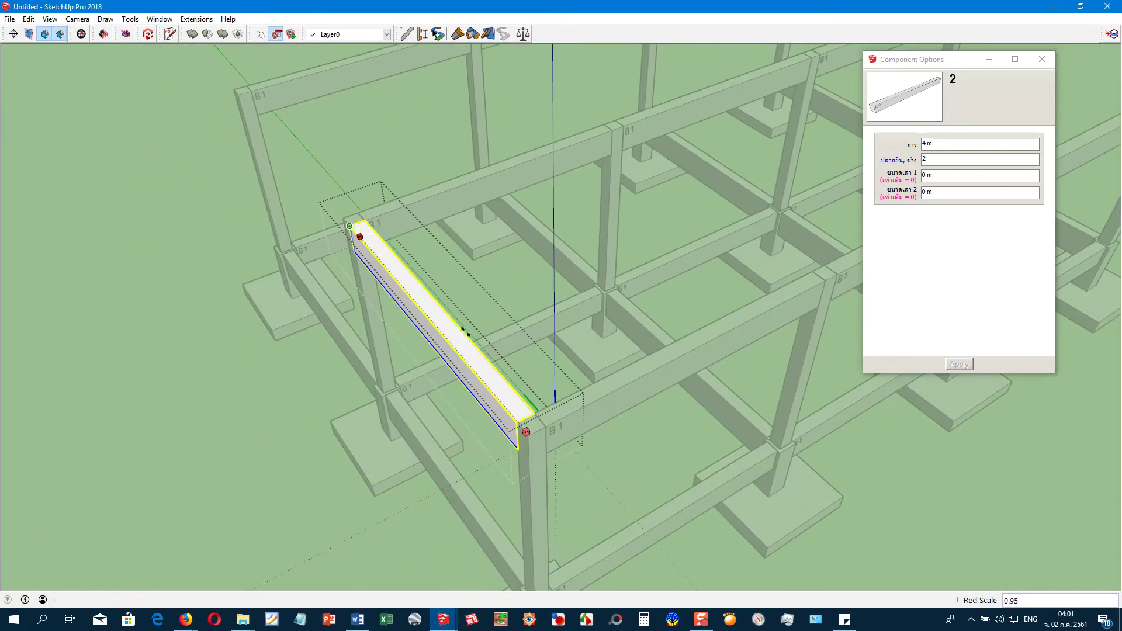
key("space")
key("m")
key("ctrl")
left_click(535, 413)
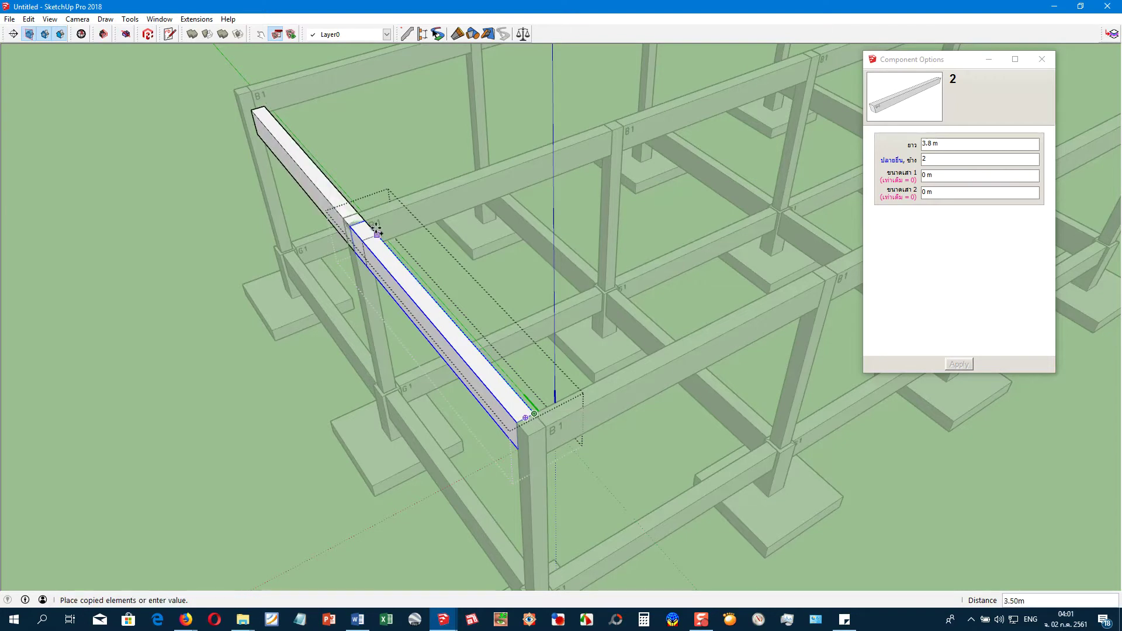
left_click(365, 222)
scroll(396, 300, "down", 2)
middle_click_drag(396, 300, 364, 371)
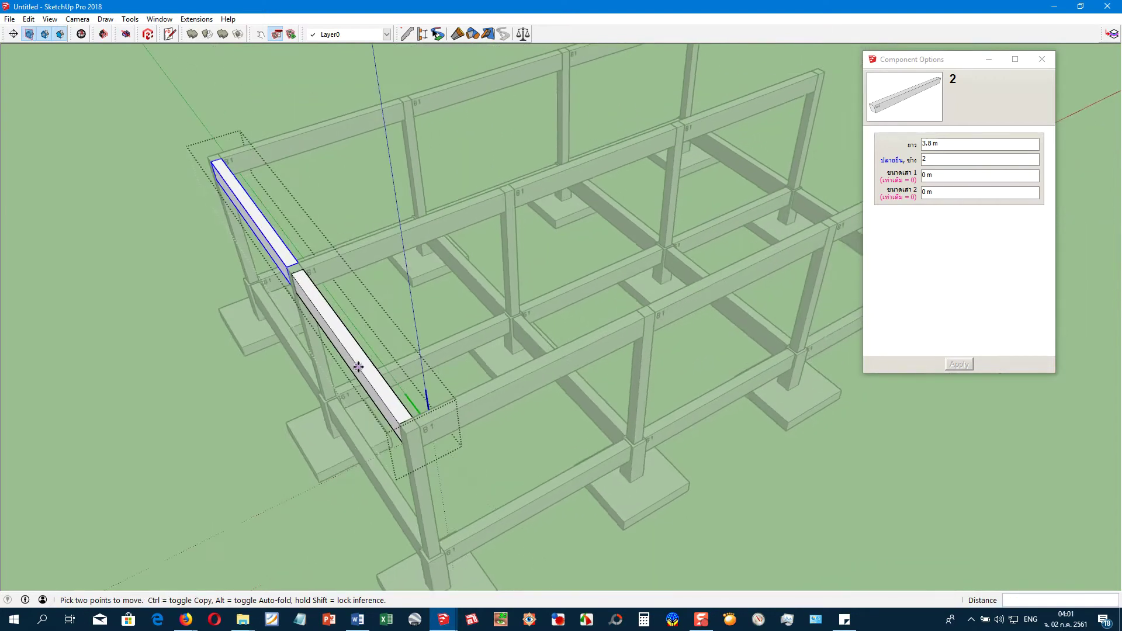
key("space")
Copy the pair of B2 beams 4 m across the top, then review the frame
left_click(364, 371, "shift")
key("m")
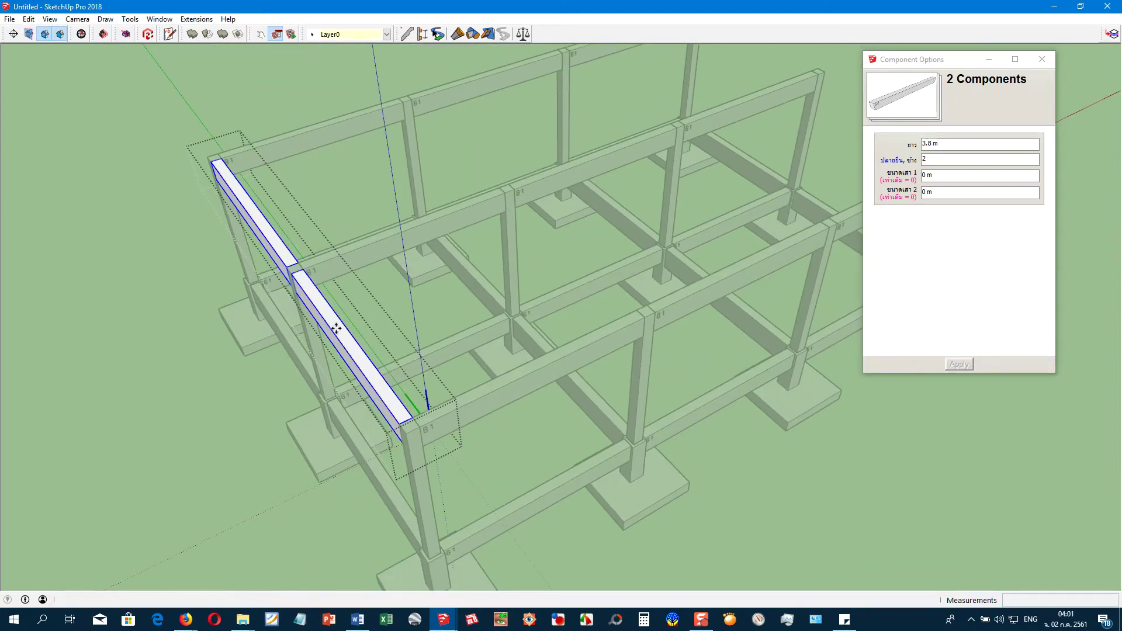
key("ctrl")
left_click(349, 324)
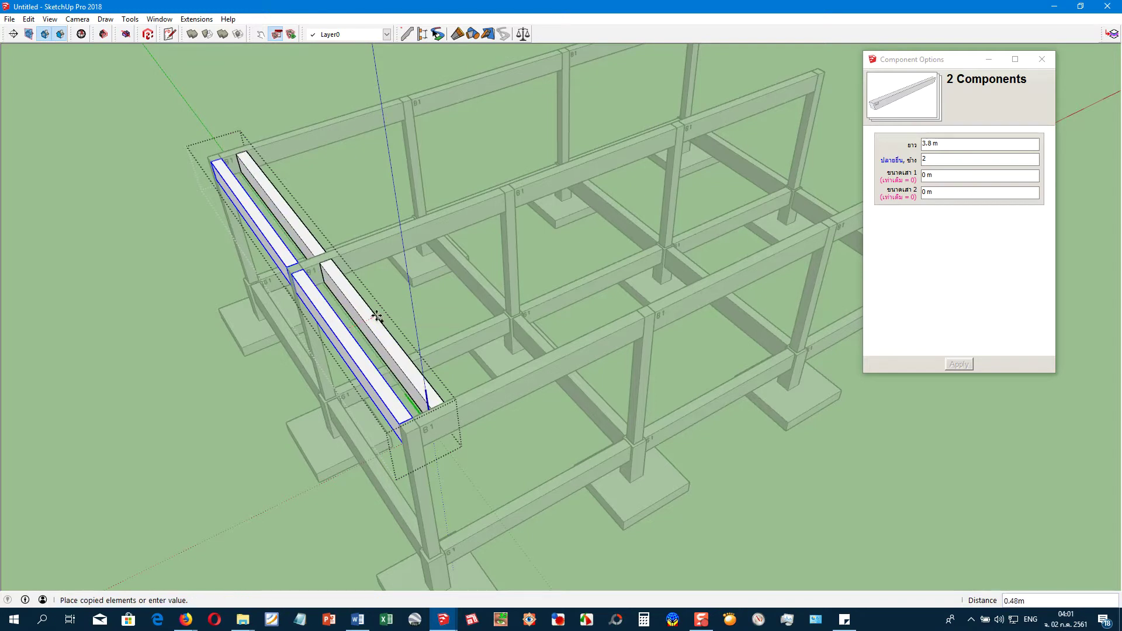
type("4")
type("3")
key("Return")
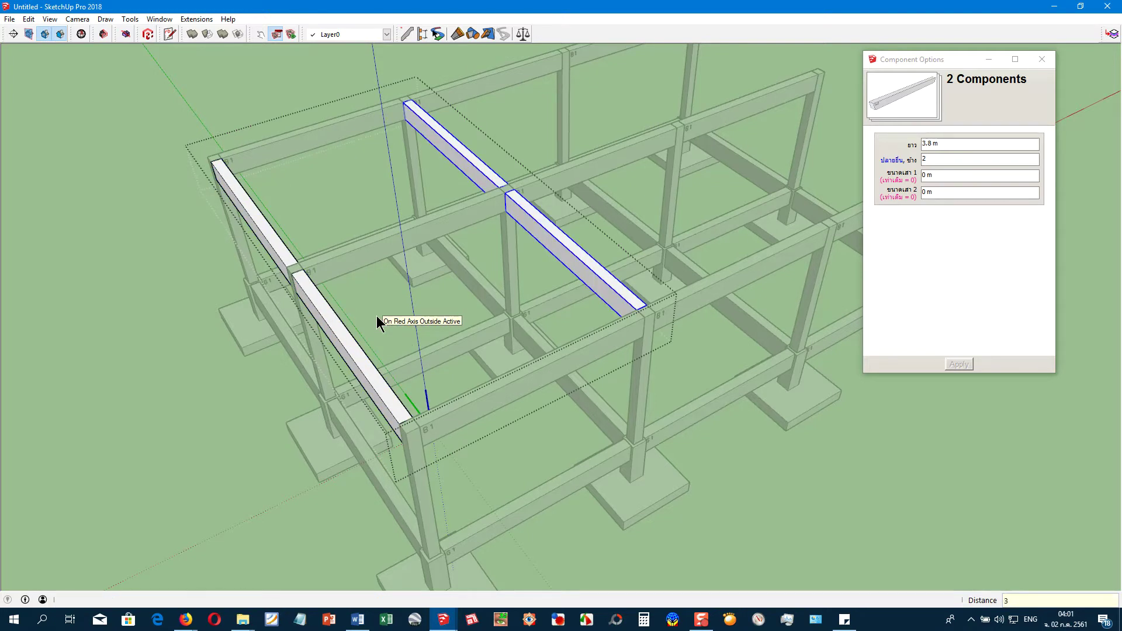
key("Return")
key("Escape")
mouse_move(561, 281)
middle_mouse_down()
mouse_move(590, 257)
mouse_move(613, 324)
mouse_move(416, 581)
mouse_move(537, 478)
mouse_move(546, 501)
middle_mouse_up()
scroll(614, 324, "up", 3)
scroll(613, 324, "up", 3)
scroll(579, 353, "down", 5)
Copy the loose beam B14 beside the original
left_click(546, 501)
key("m")
scroll(544, 488, "up", 1)
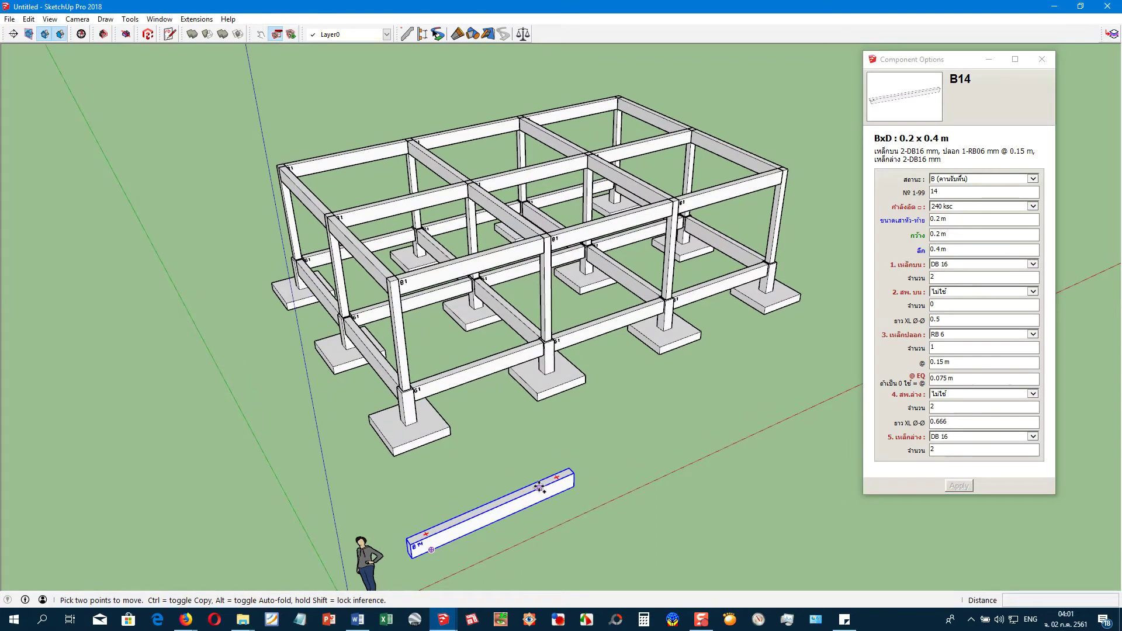
key("ctrl")
left_click(539, 488)
left_click(507, 461)
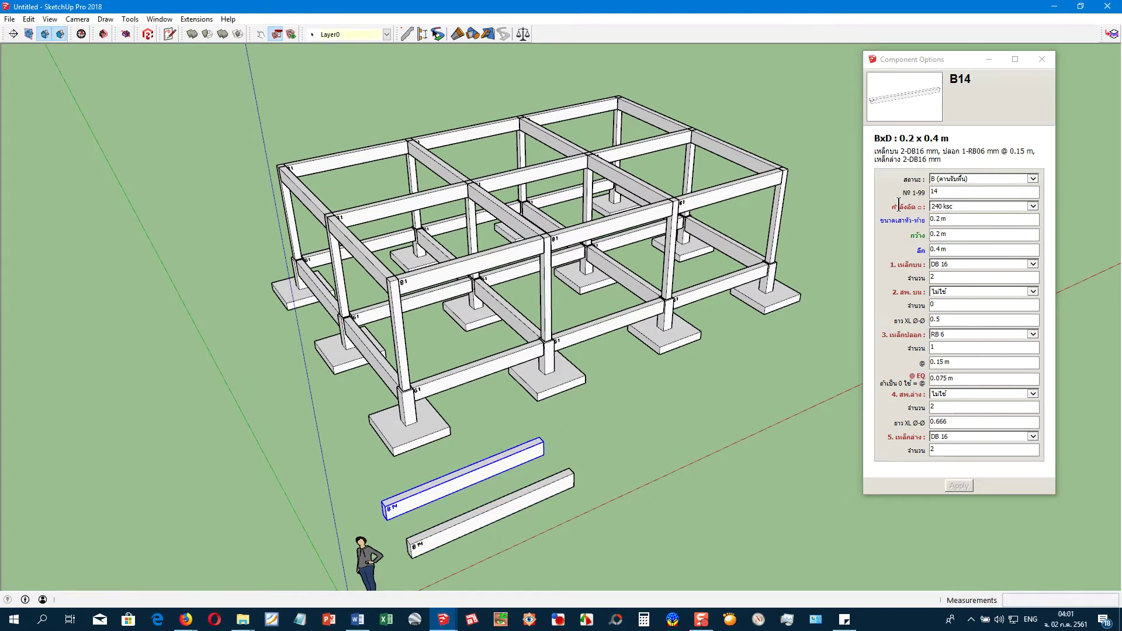
Turn the copy into beam B3 with DB 12 bottom bars in Component Options
double_click(941, 193)
type("3")
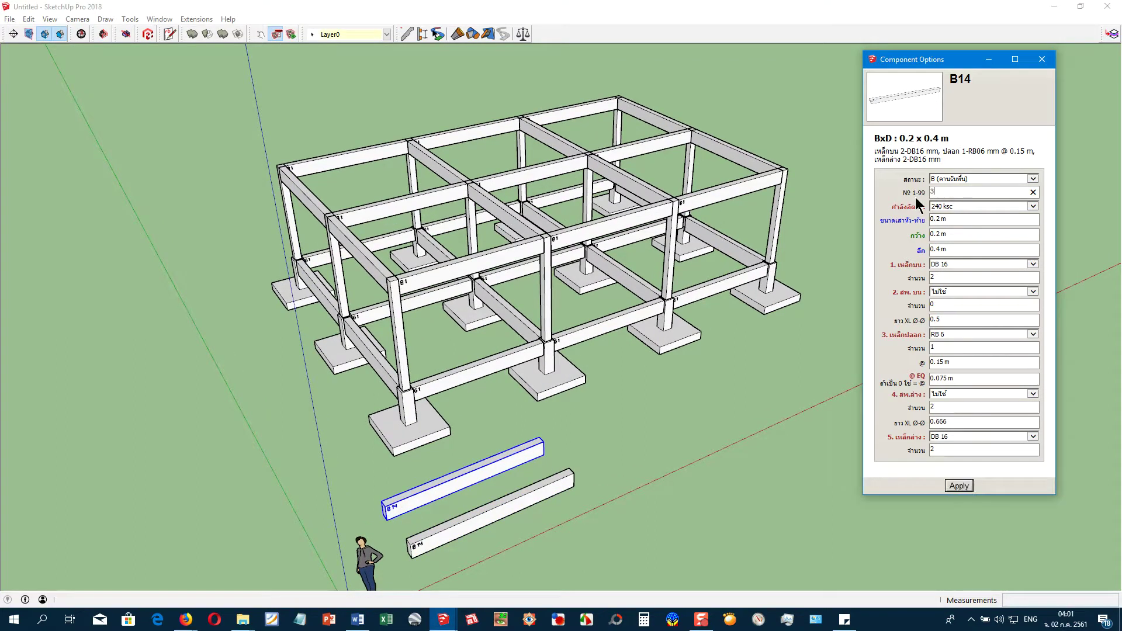
left_click(956, 264)
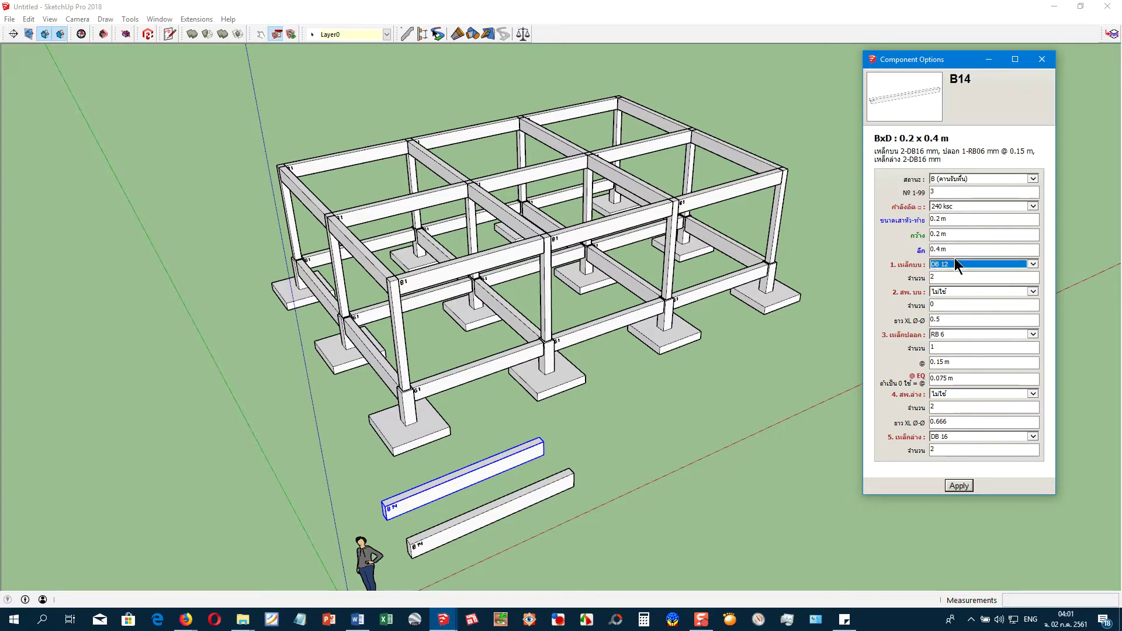
left_click(948, 436)
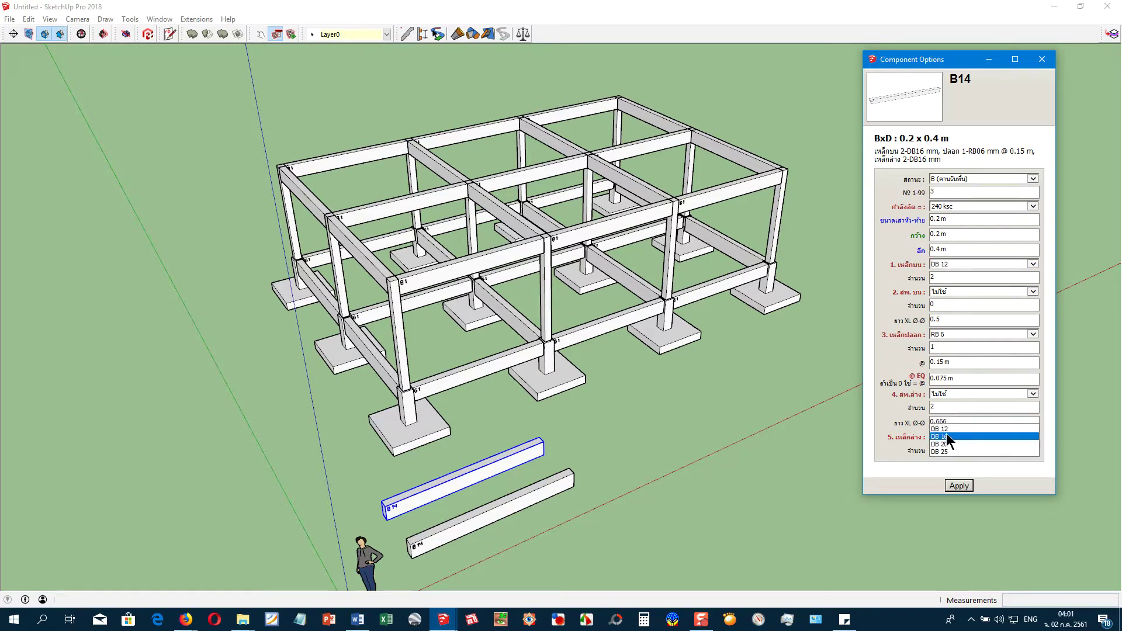
left_click(950, 429)
left_click(953, 487)
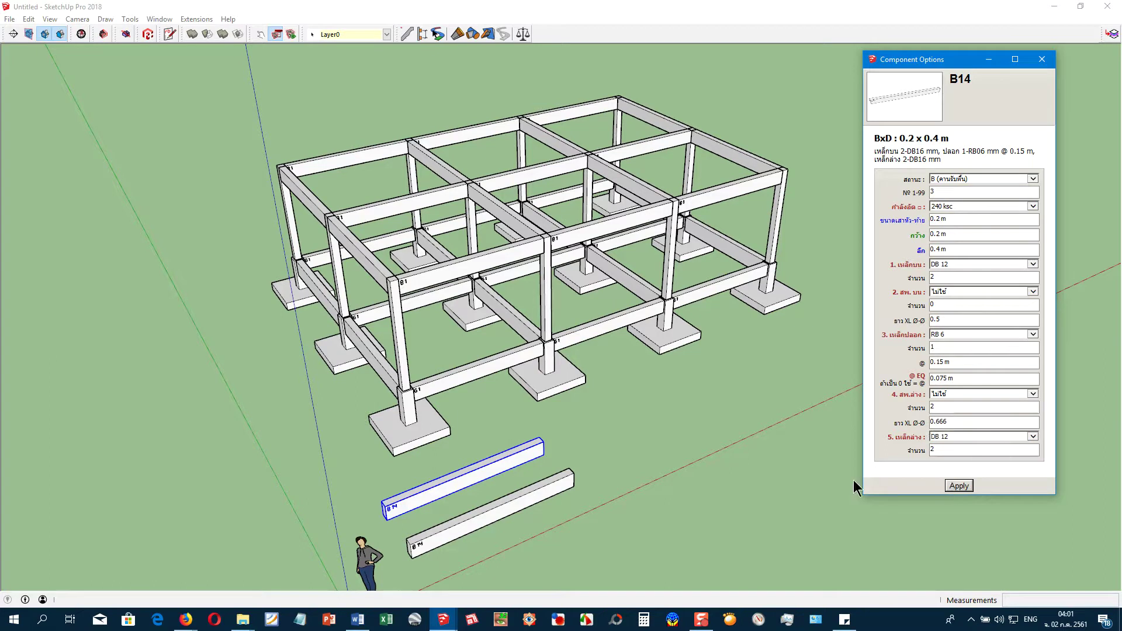
Move beam B3 into the middle bay of the upper frame
scroll(442, 502, "up", 1)
scroll(441, 503, "up", 1)
scroll(415, 506, "up", 1)
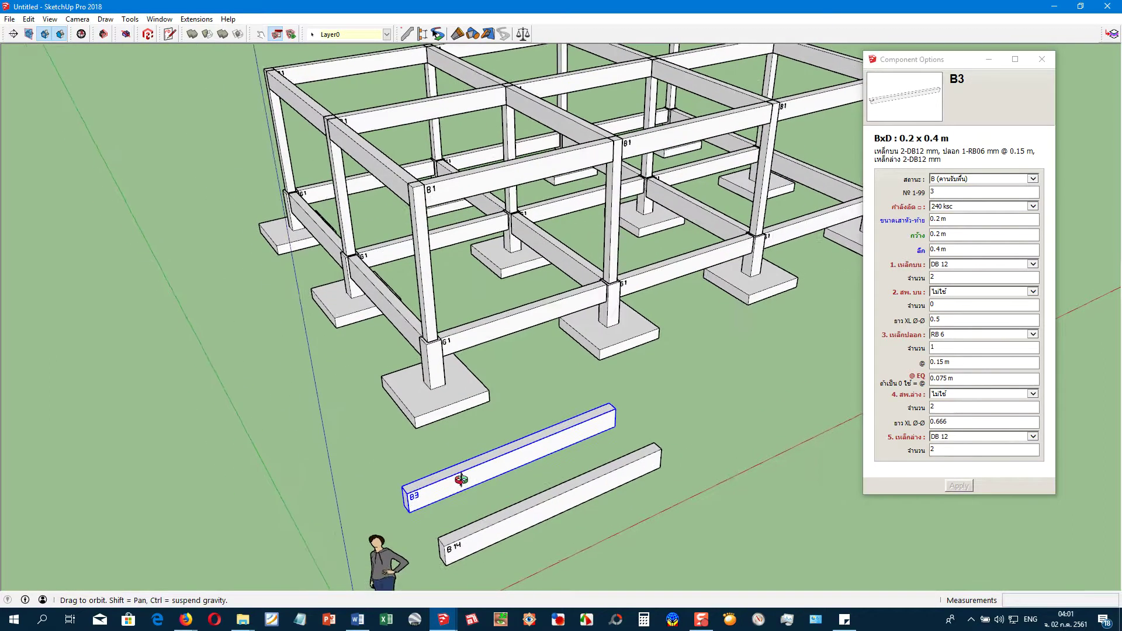
scroll(462, 497, "up", 1)
scroll(462, 512, "up", 1)
scroll(442, 520, "up", 1)
key("m")
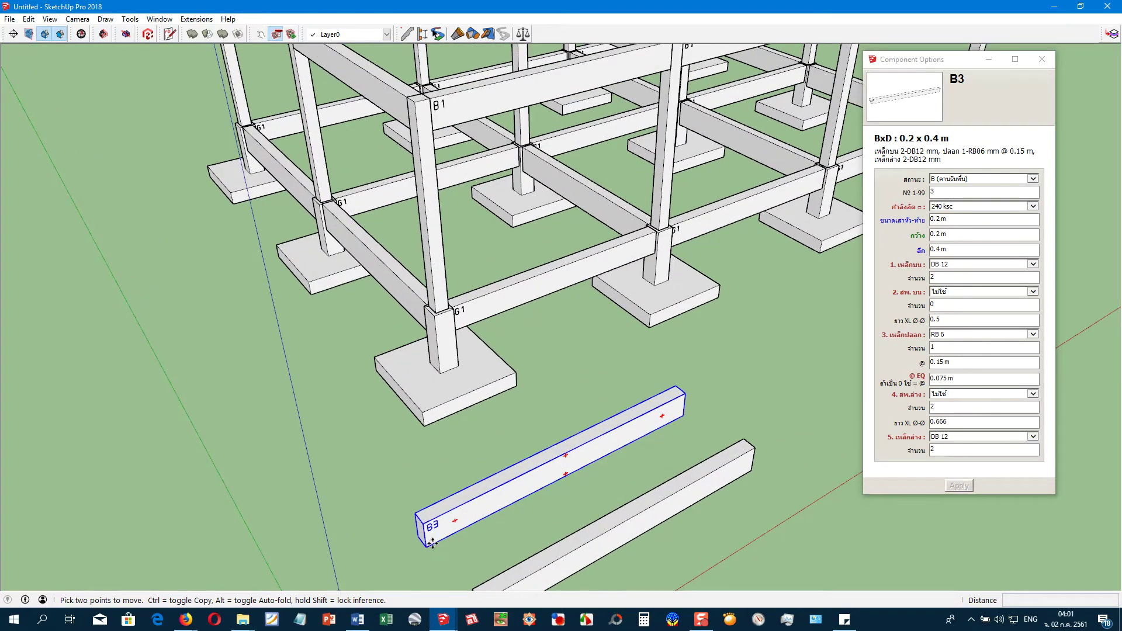
left_click(433, 544)
scroll(468, 409, "down", 3)
middle_click_drag(477, 462, 435, 445)
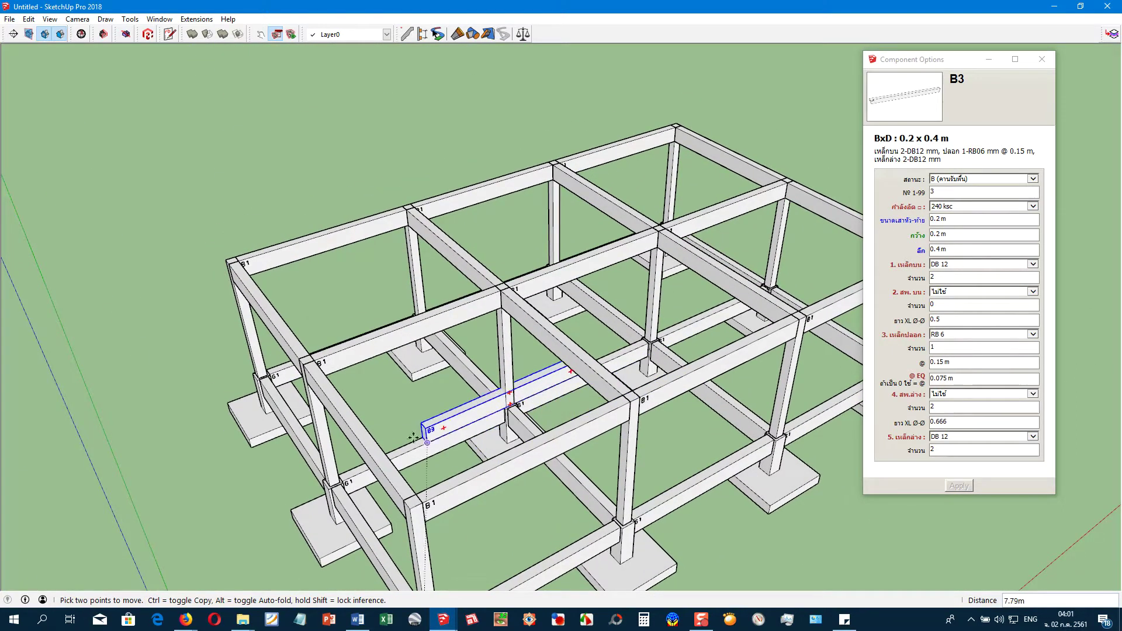
left_click(363, 412)
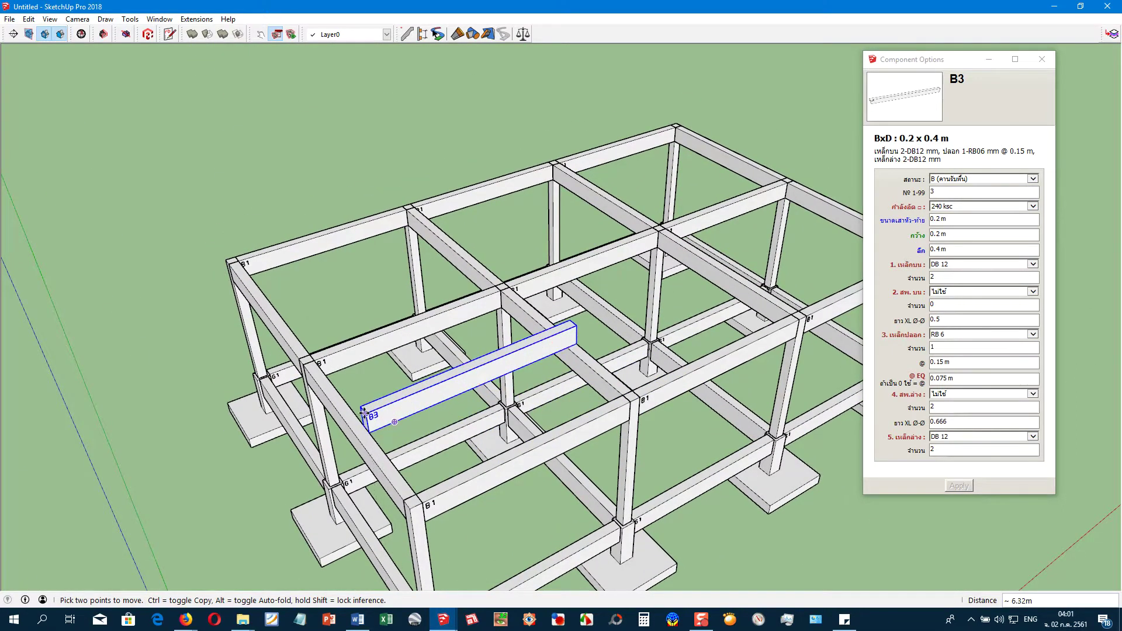
left_click(363, 419)
key("space")
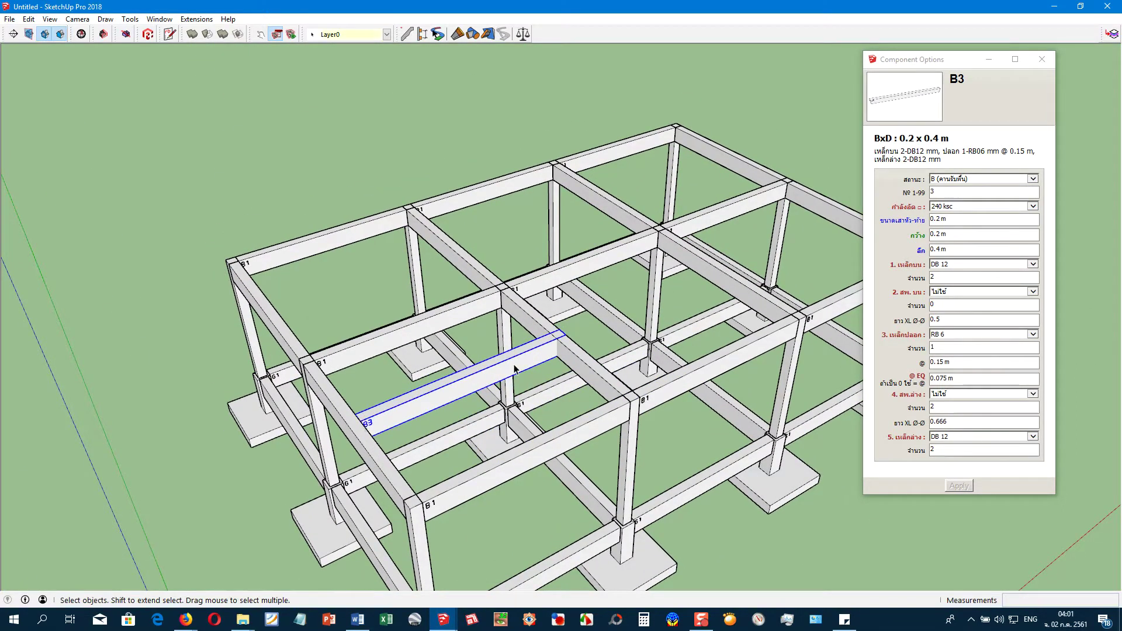
Scale beam B3 shorter, to about 3.8 m, so it fits between the B2 beams
middle_click_drag(363, 419, 450, 427)
double_click(451, 409)
left_click(519, 379)
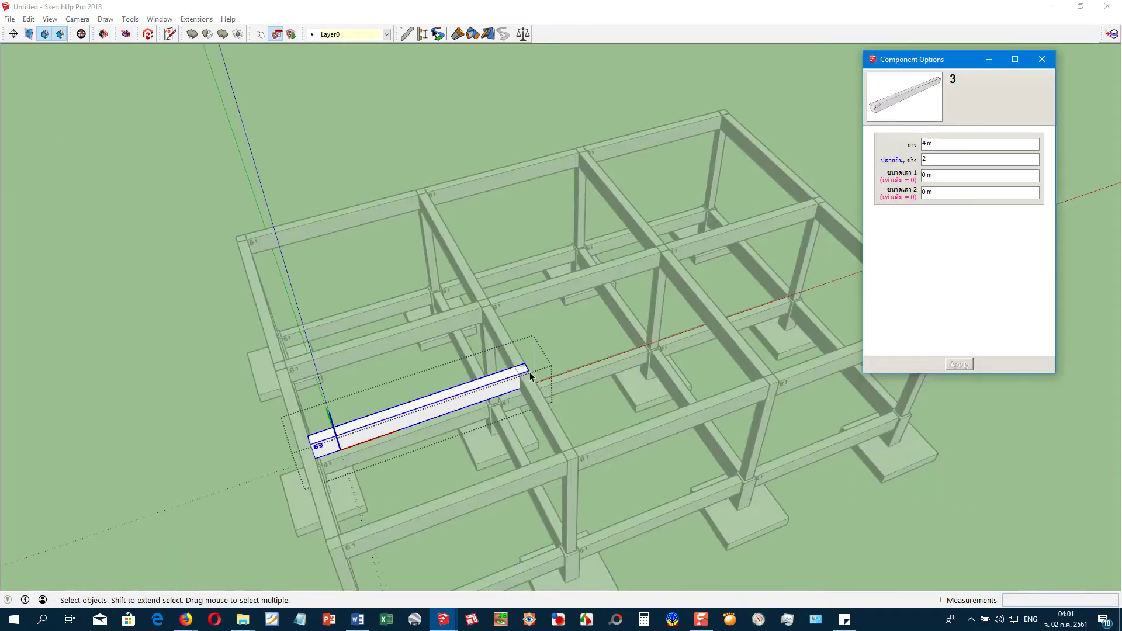
left_click(521, 380)
key("s")
left_click_drag(523, 374, 522, 375)
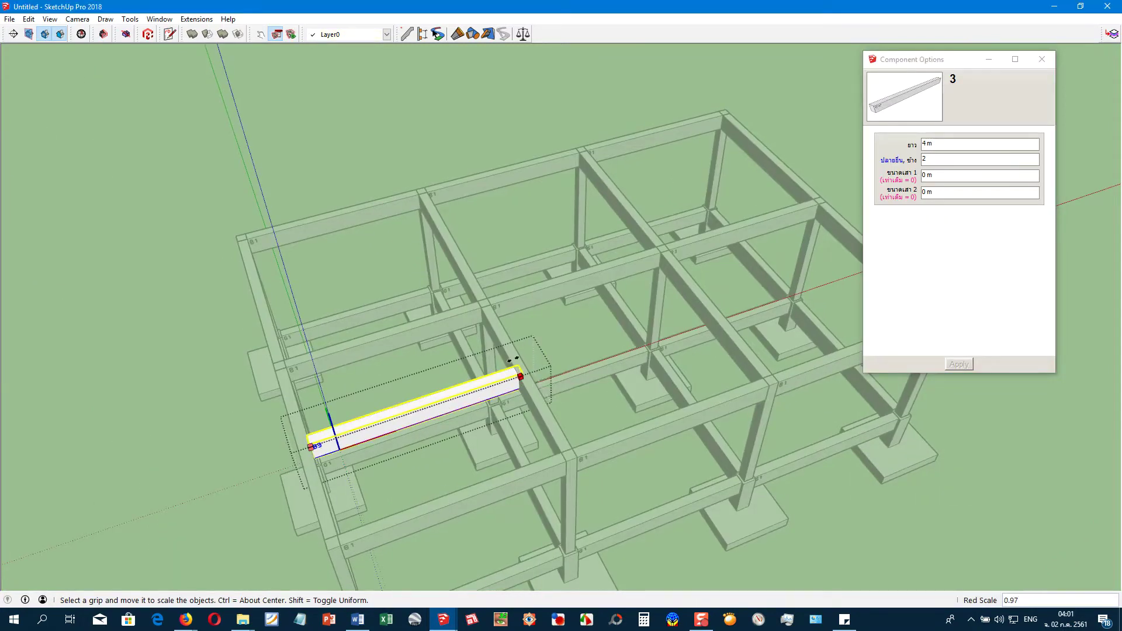
key("space")
left_click(417, 432)
mouse_move(416, 432)
middle_mouse_down()
mouse_move(450, 403)
mouse_move(456, 374)
middle_mouse_up()
scroll(450, 402, "down", 3)
scroll(456, 374, "down", 1)
Copy the loose beam B14 beside the original and select the new copy
left_click(521, 532)
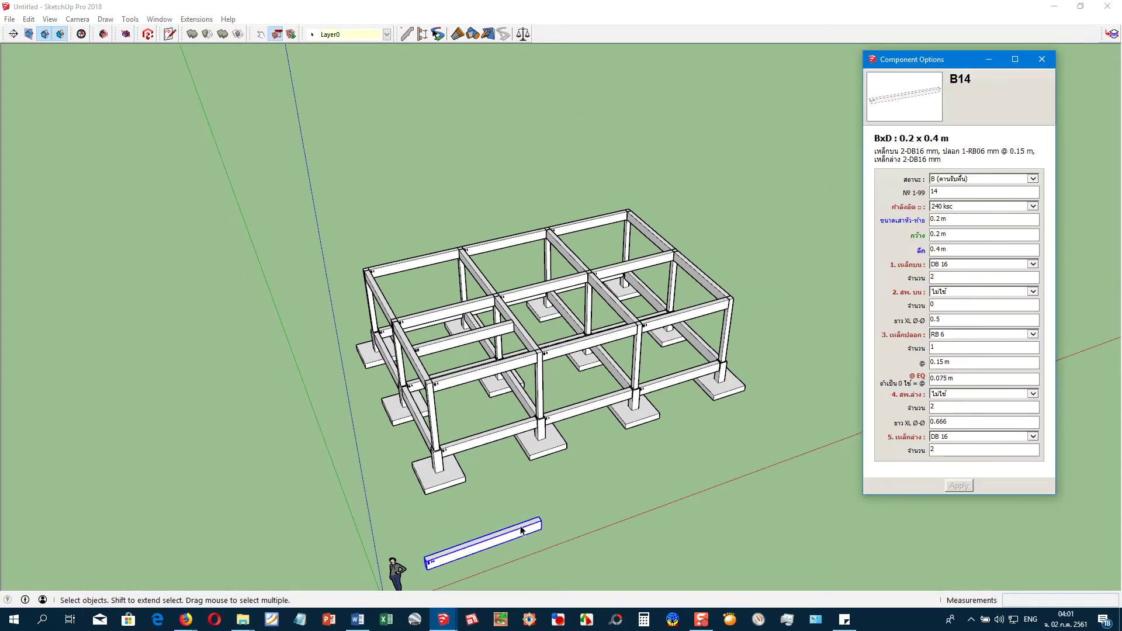
key("m")
middle_click_drag(523, 529, 515, 538)
left_click(514, 538)
key("ctrl")
left_click(493, 518)
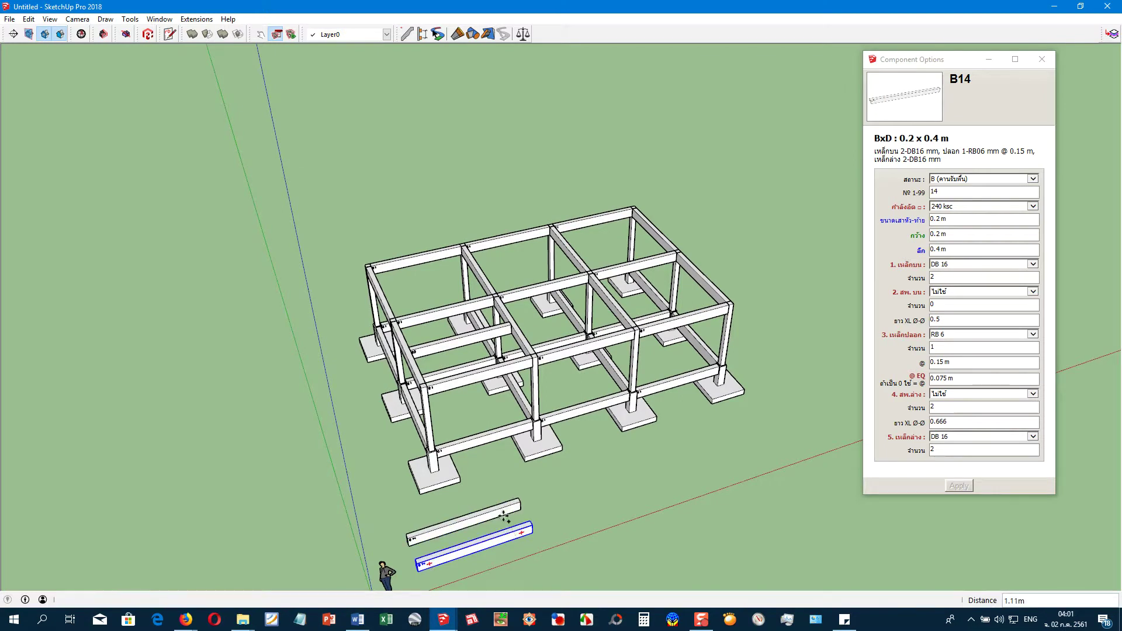
key("space")
left_click(494, 522)
Make the copy beam B4, 0.15 × 0.3 m, with DB 12 top and bottom bars
double_click(947, 195)
type("4")
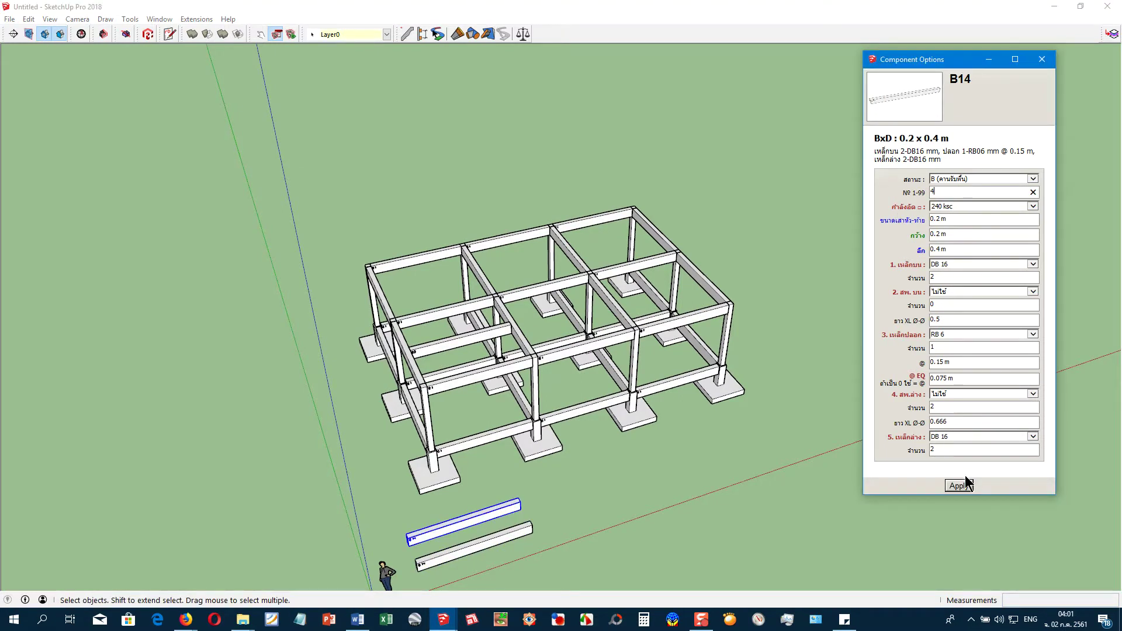
left_click(958, 439)
left_click(958, 430)
left_click(946, 268)
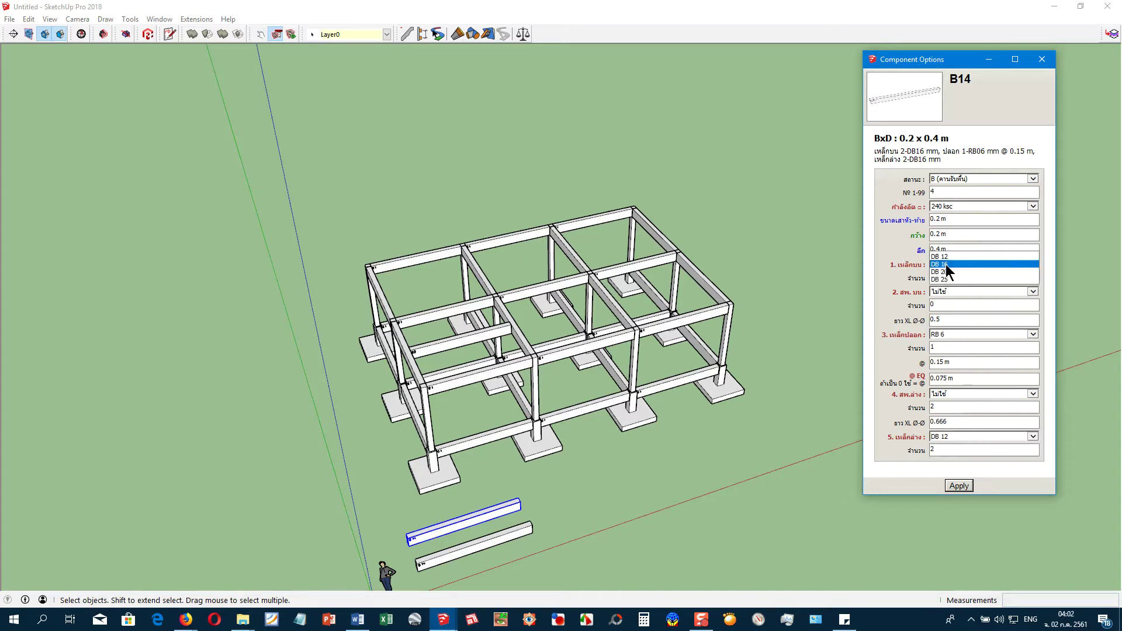
left_click(942, 255)
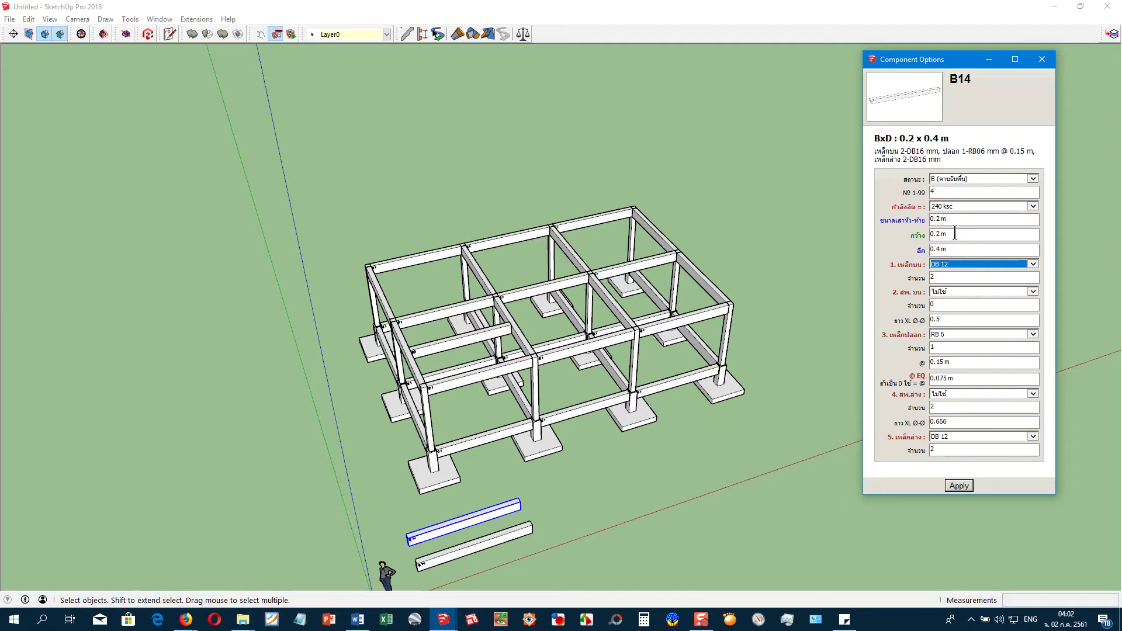
left_click_drag(953, 234, 929, 234)
type("15")
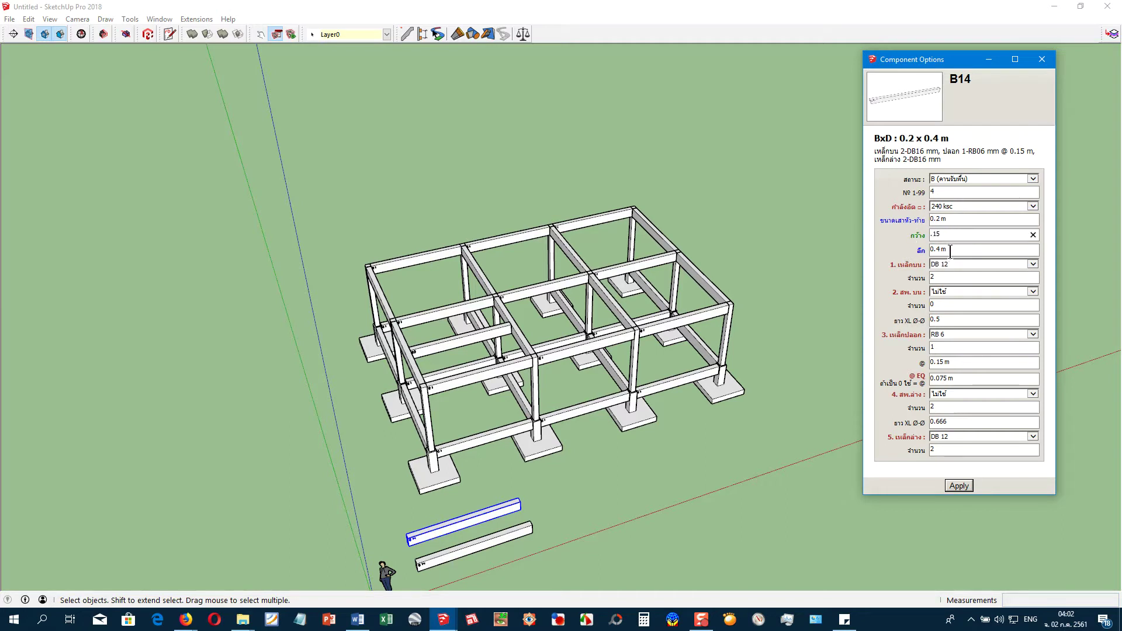
left_click(959, 486)
scroll(422, 544, "up", 3)
Move beam B4 up into the frame
scroll(422, 532, "up", 3)
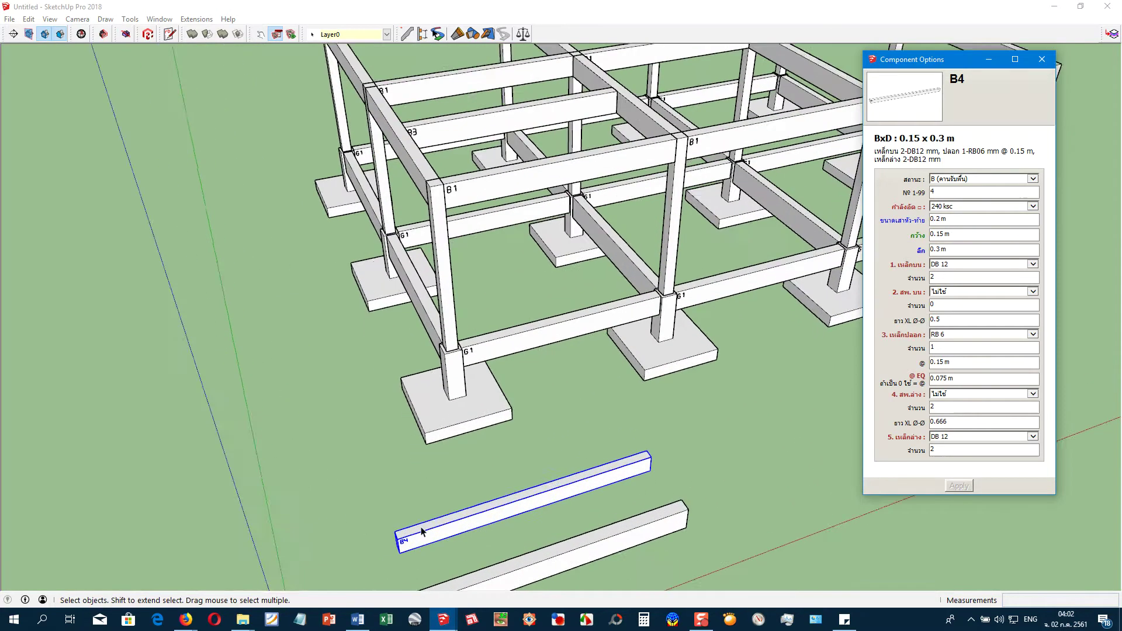
scroll(422, 532, "up", 2)
scroll(395, 546, "up", 2)
left_click(386, 546)
key("m")
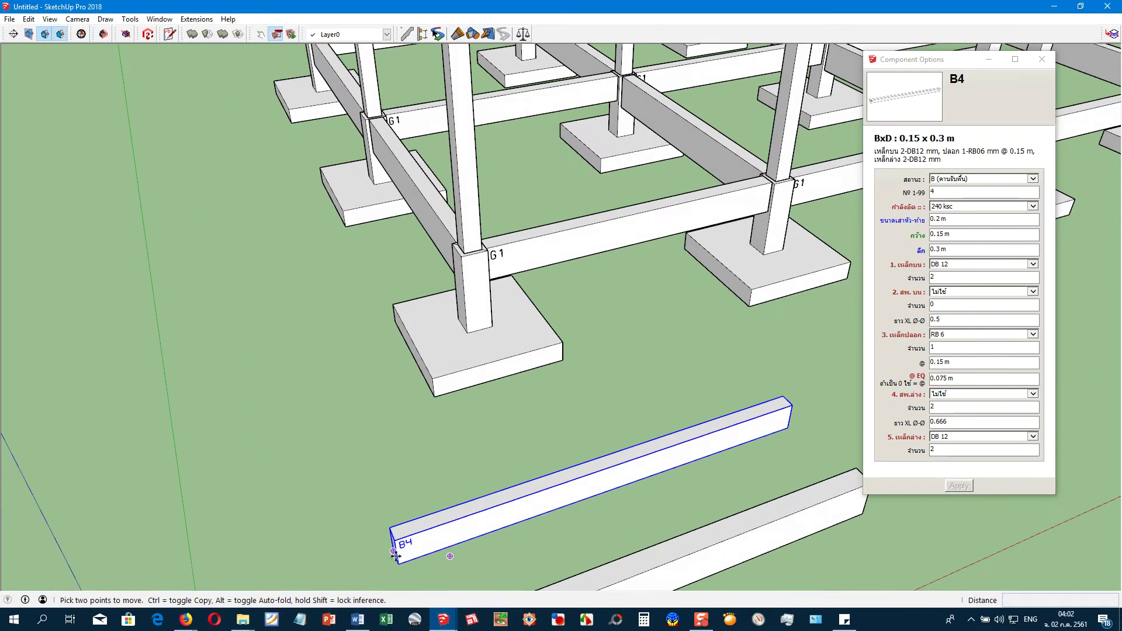
left_click(395, 544)
scroll(501, 325, "down", 3)
scroll(526, 413, "down", 2)
scroll(526, 459, "up", 2)
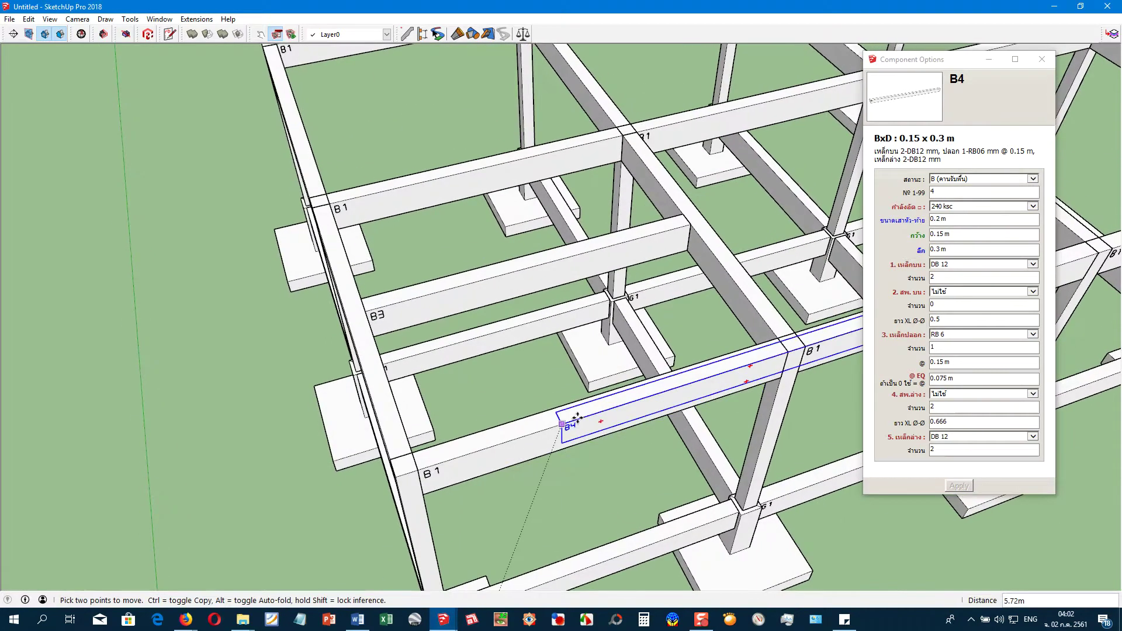
left_click(586, 393)
key("q")
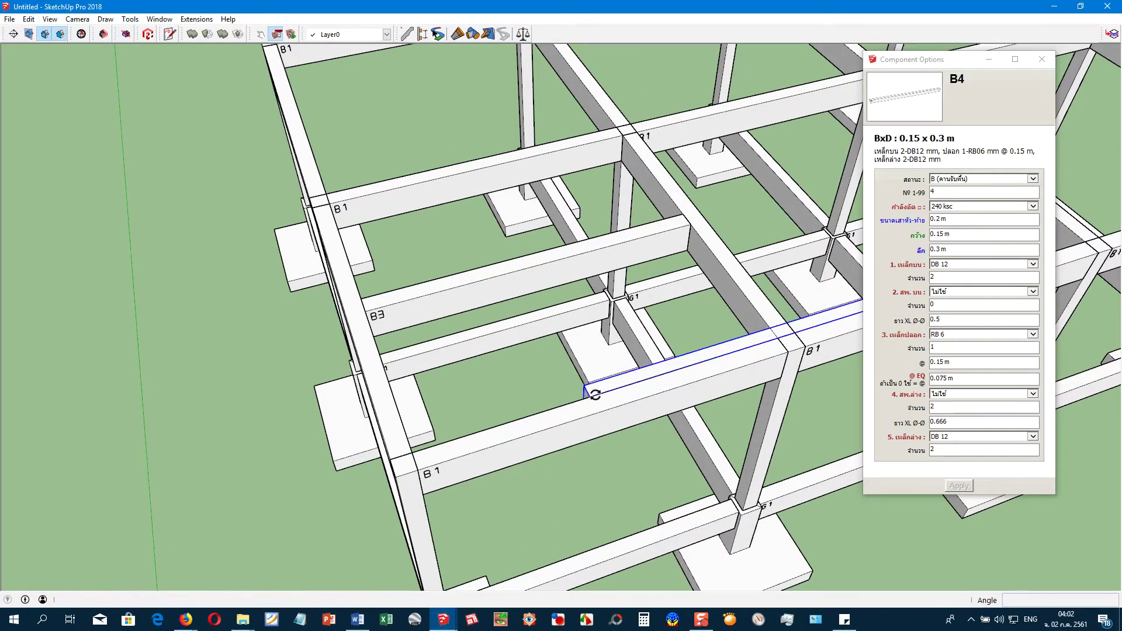
key("space")
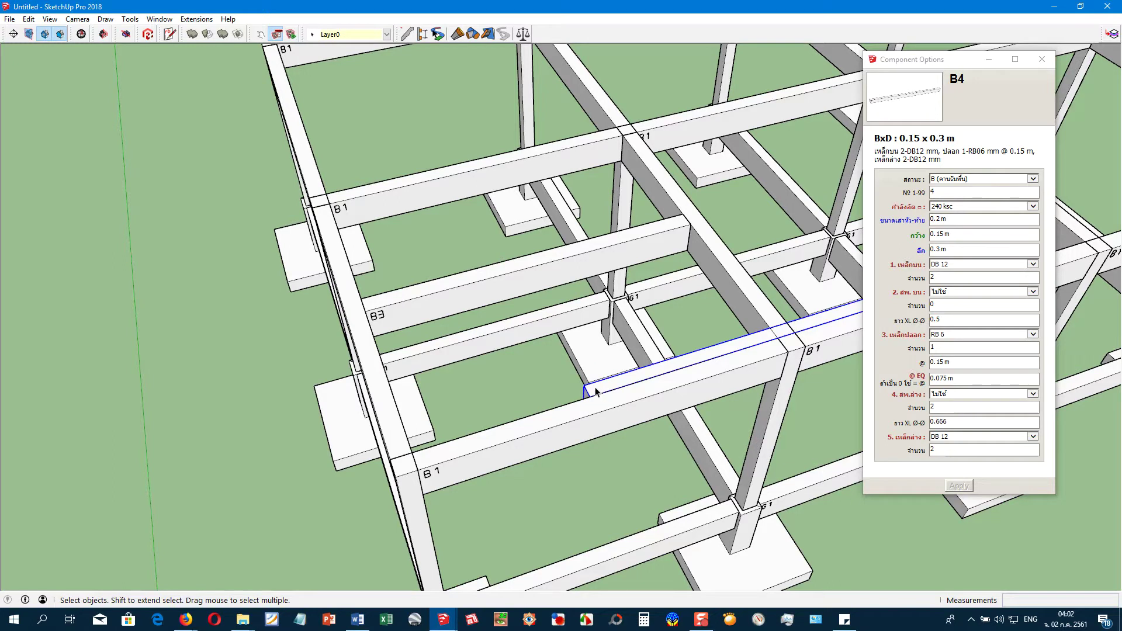
Inside the B4 component, rotate the beam 90° about its end
double_click(596, 392)
key("q")
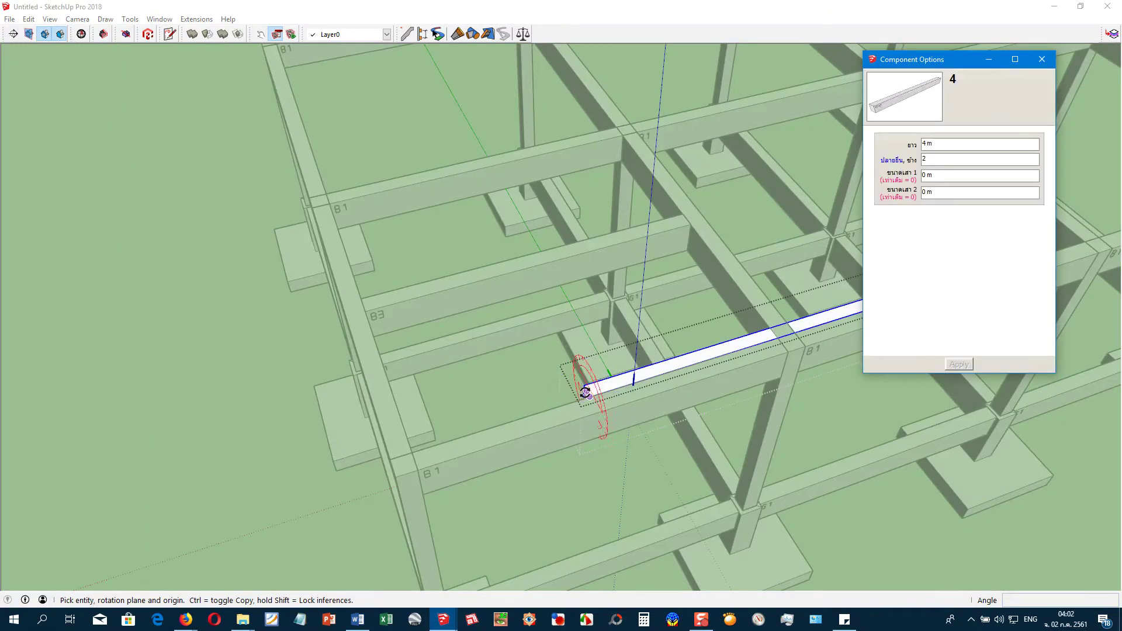
scroll(587, 397, "up", 1)
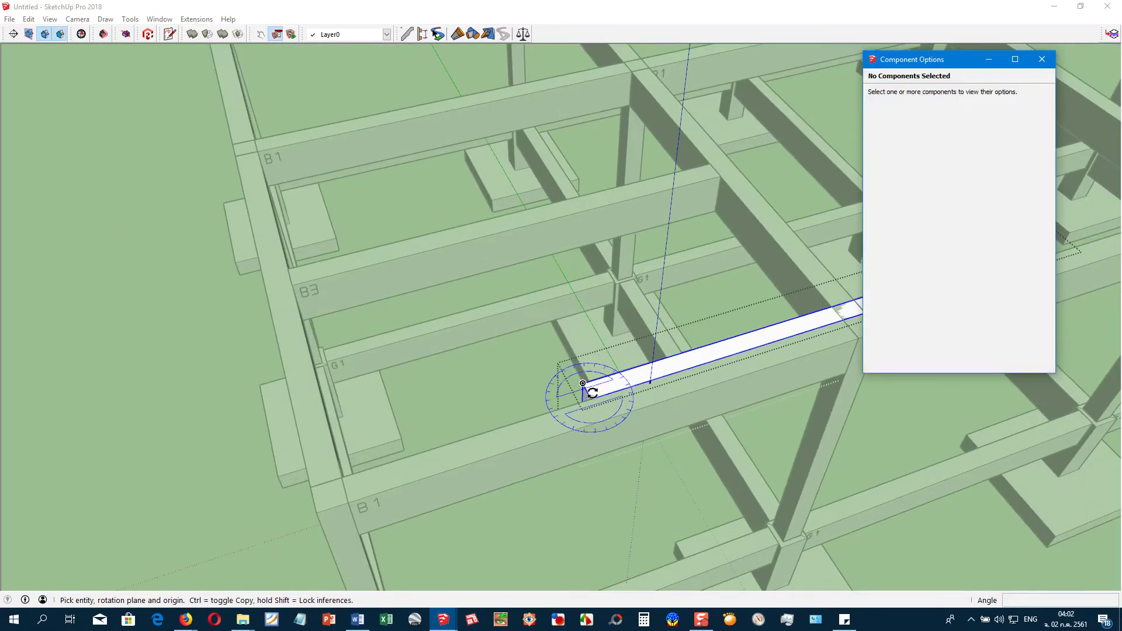
scroll(590, 391, "up", 2)
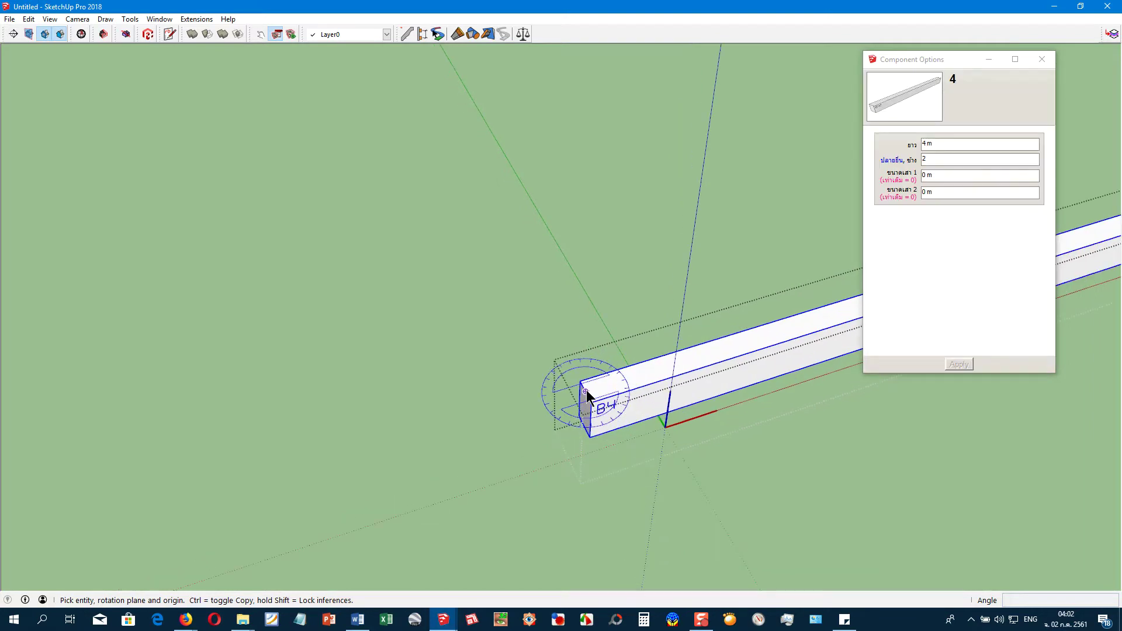
left_click(586, 390)
left_click(601, 376)
Slide B4 along the joist and scale it to about 0.48 of its length
key("m")
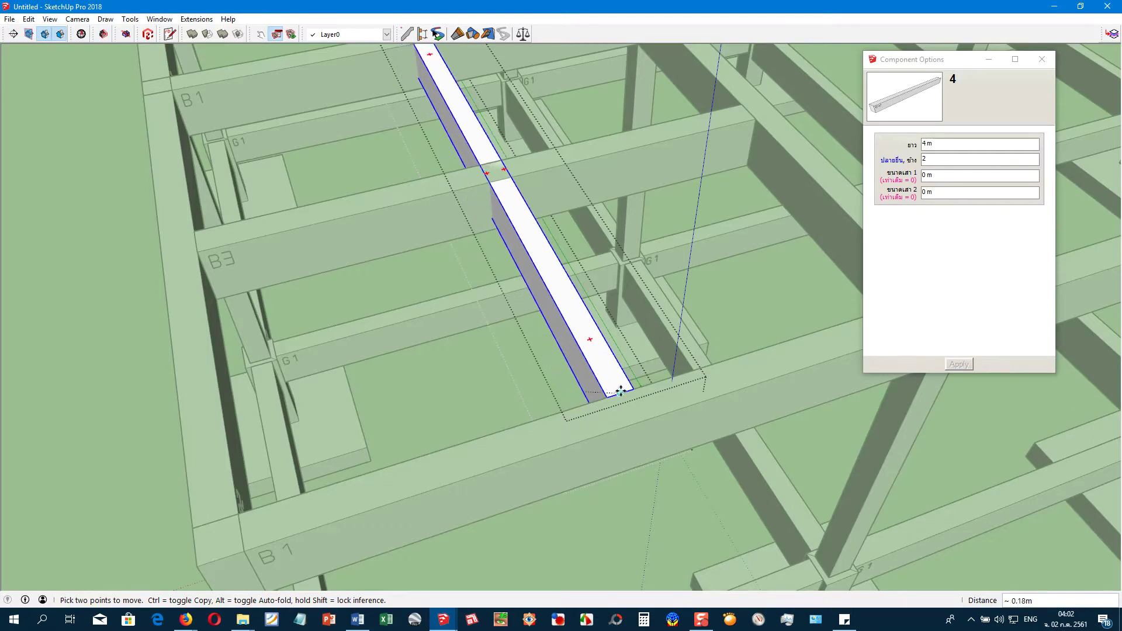
middle_click_drag(624, 392, 547, 314)
key("s")
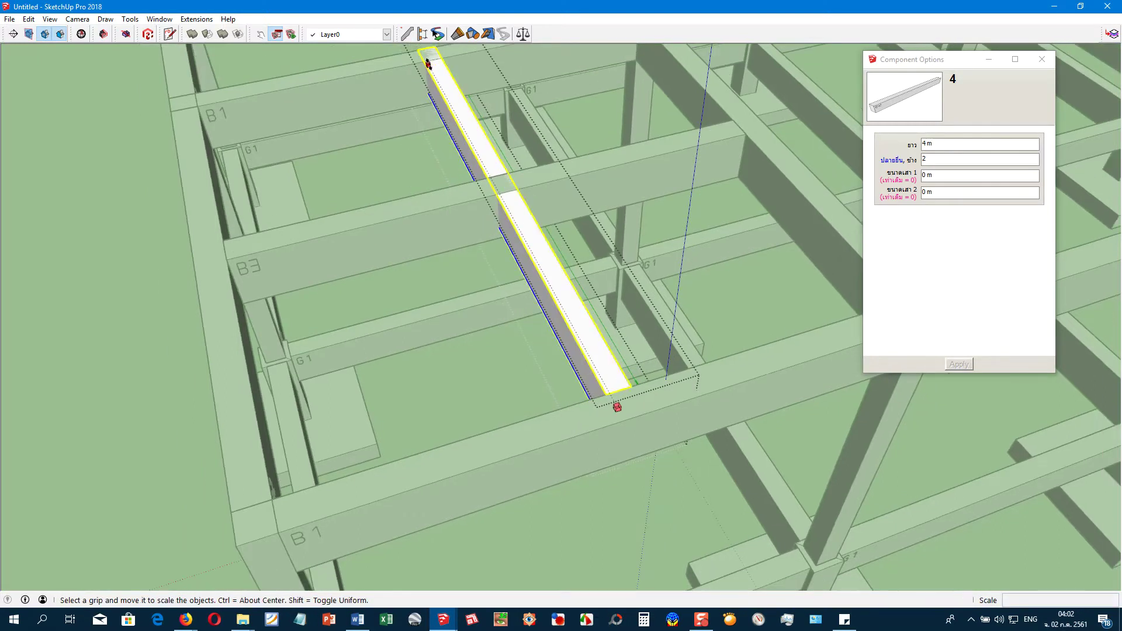
left_click_drag(428, 64, 283, 239)
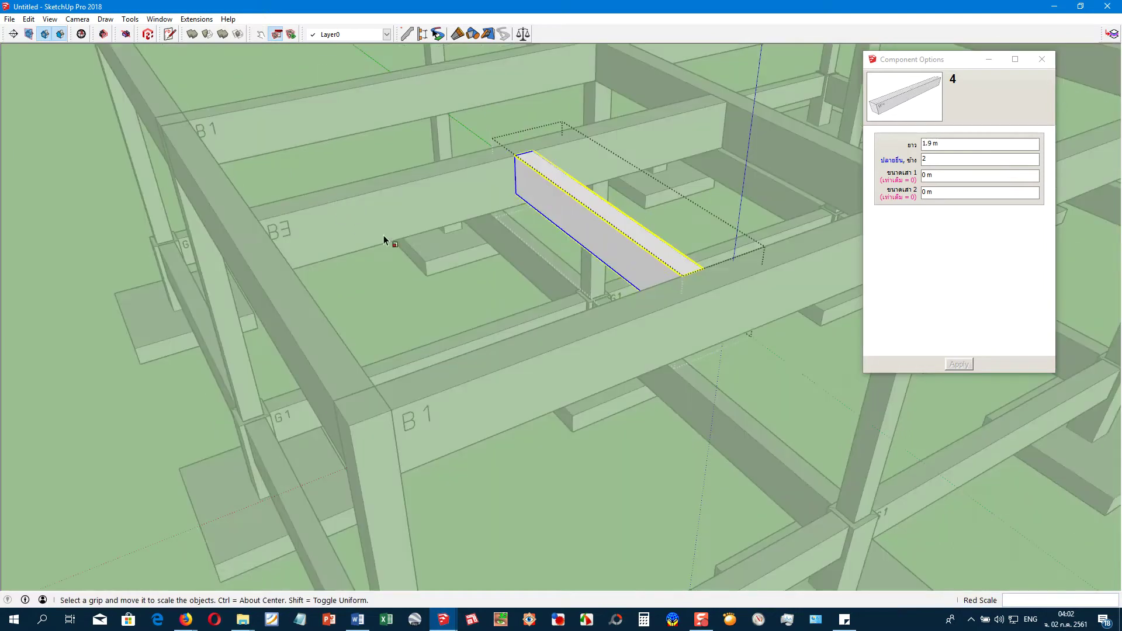
scroll(405, 251, "down", 10)
mouse_move(672, 280)
middle_mouse_down()
mouse_move(737, 291)
mouse_move(124, 278)
middle_mouse_up()
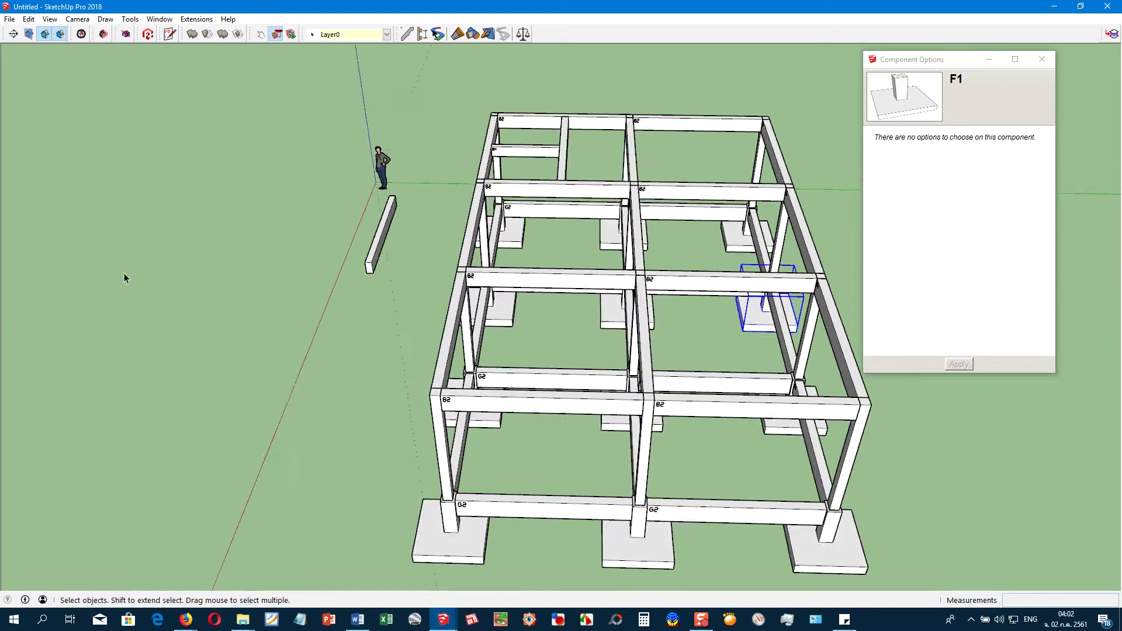
Select the whole ground-level frame group of columns and beams
scroll(511, 158, "up", 1)
scroll(512, 158, "up", 3)
scroll(512, 157, "up", 1)
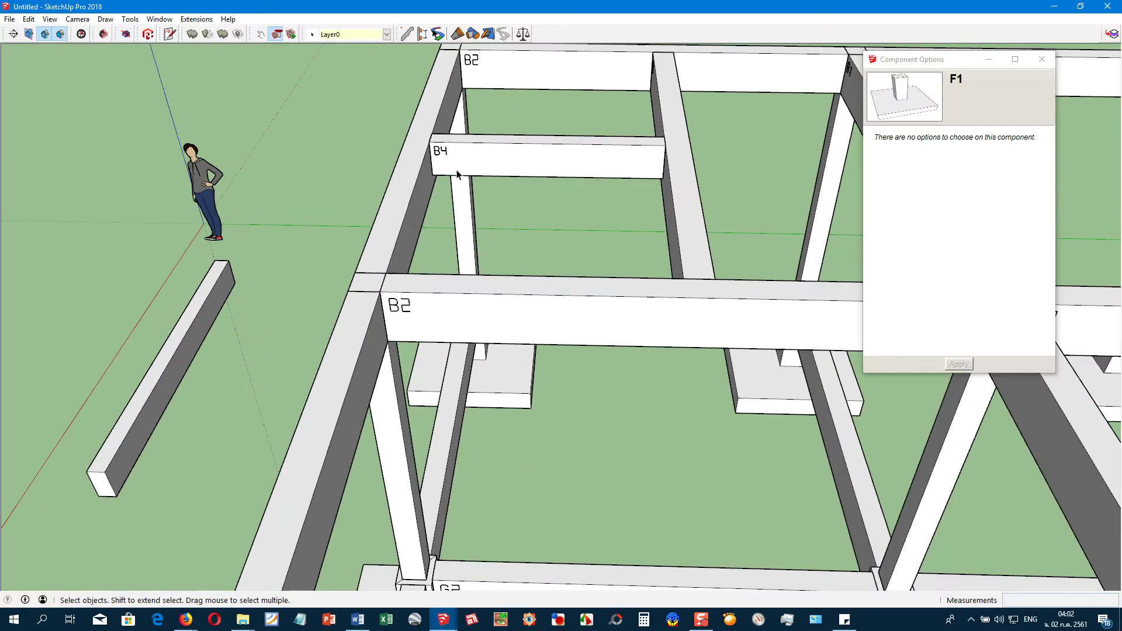
middle_click_drag(457, 174, 496, 150)
left_click(509, 270)
mouse_move(509, 271)
middle_mouse_down()
mouse_move(612, 218)
mouse_move(513, 381)
mouse_move(423, 275)
middle_mouse_up()
scroll(612, 218, "up", 2)
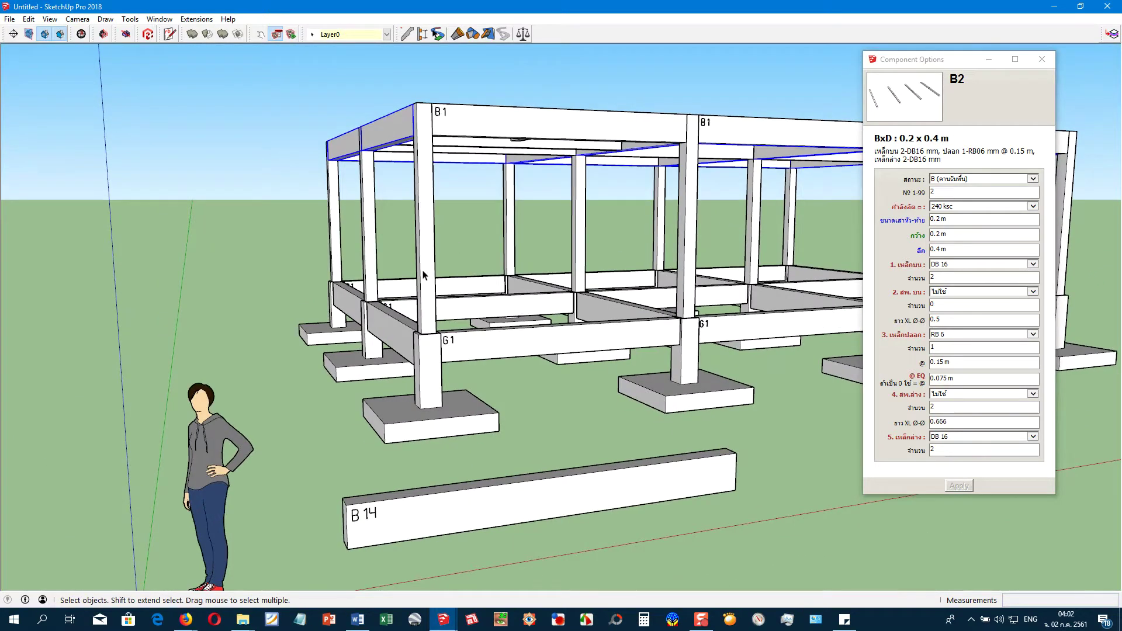
left_click(423, 275)
scroll(420, 268, "up", 3)
Copy the frame 3.00 m upward to start the second storey
key("m")
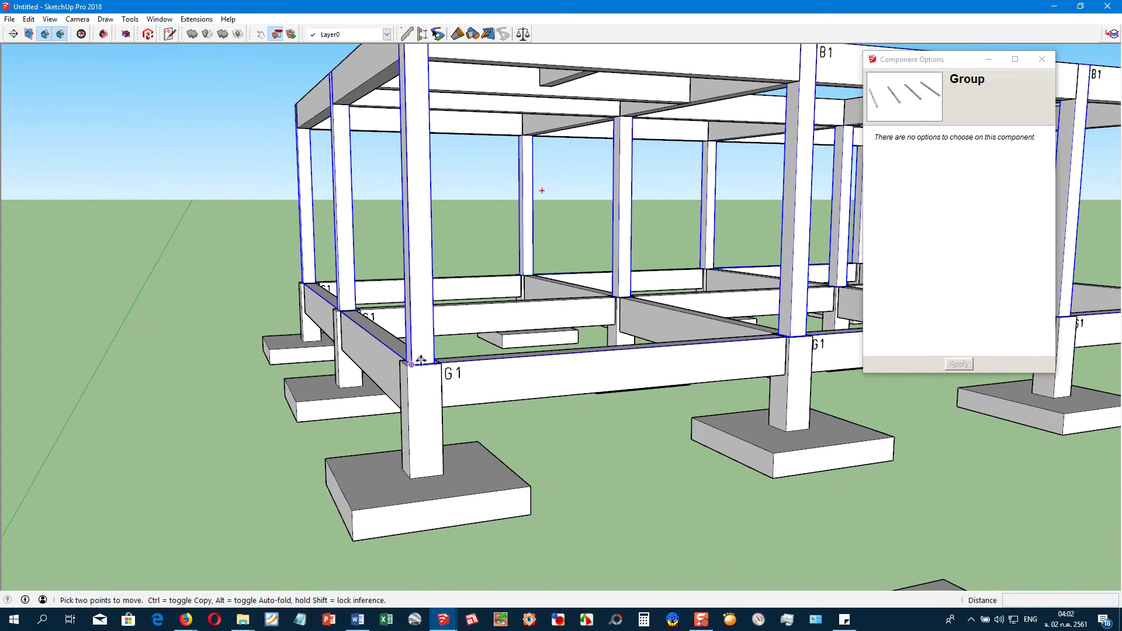
left_click(406, 365)
key("ctrl")
scroll(407, 234, "up", 3)
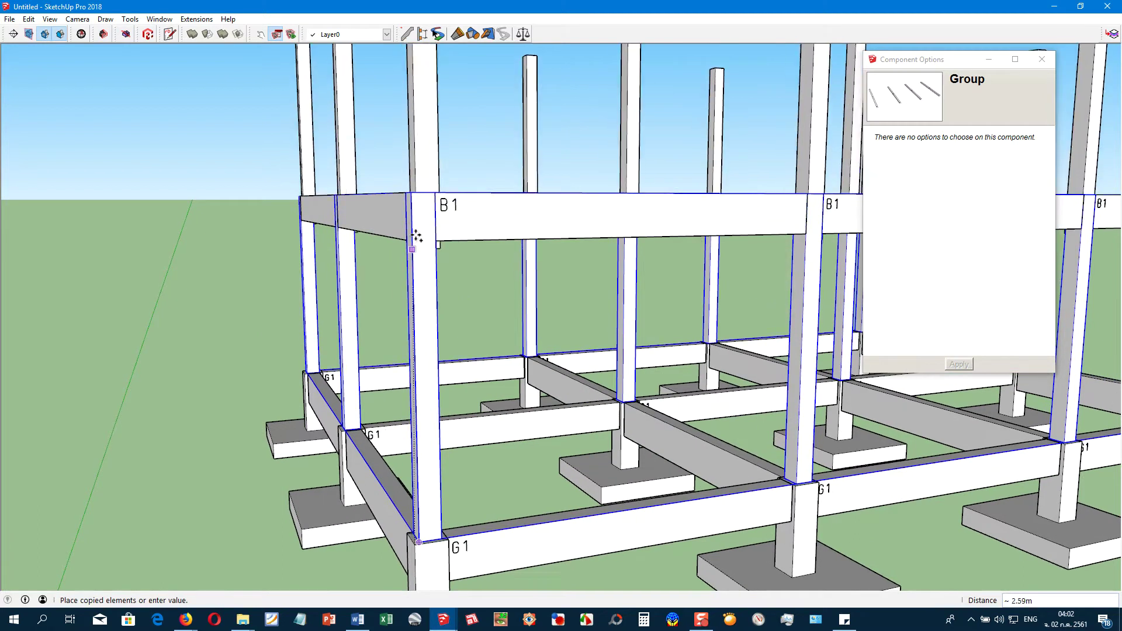
left_click(411, 198)
key("space")
scroll(415, 250, "down", 2)
scroll(415, 251, "down", 2)
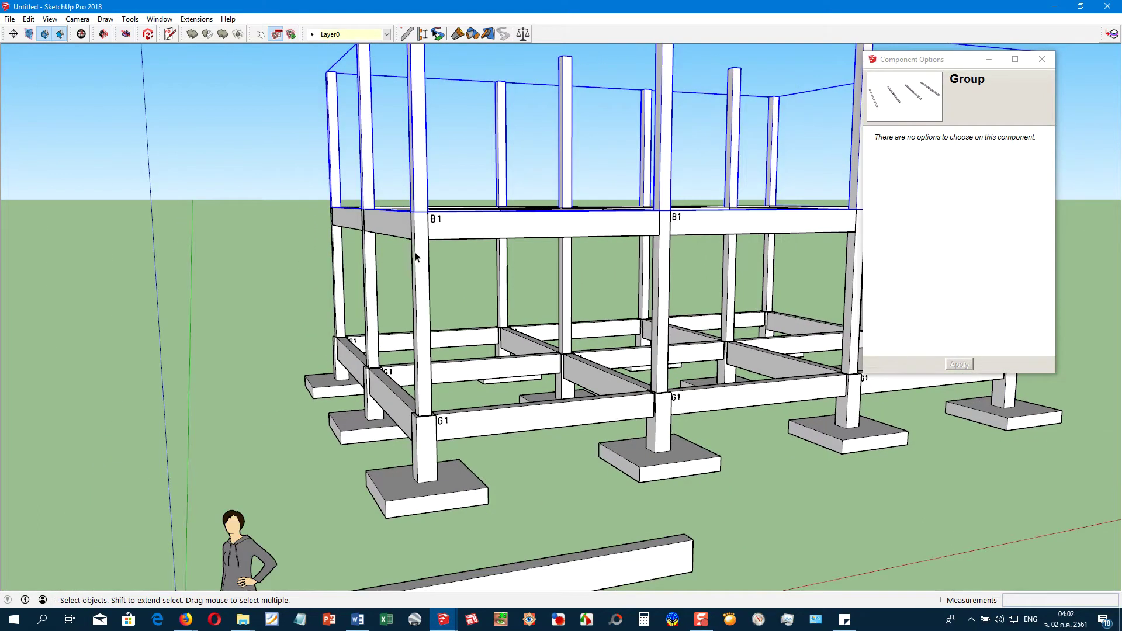
scroll(433, 238, "down", 1)
mouse_move(433, 238)
middle_mouse_down()
mouse_move(498, 340)
mouse_move(778, 177)
middle_mouse_up()
left_click(502, 340)
Select the second-storey beams and copy them up onto the new column tops
left_click(1042, 59)
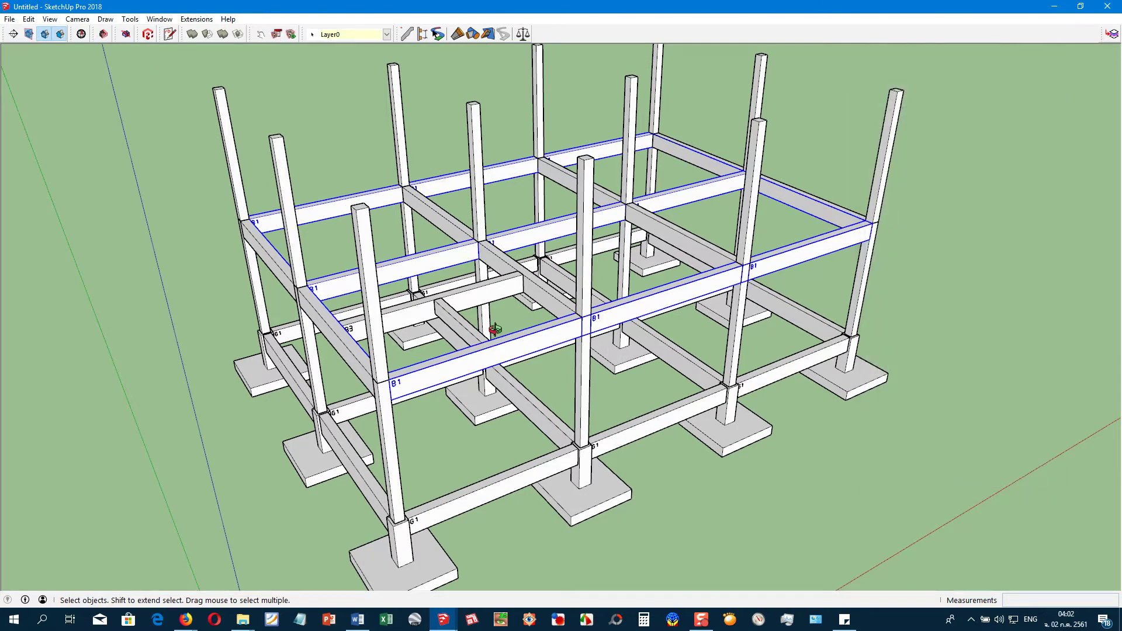
middle_click_drag(495, 330, 412, 345)
left_click(390, 337, "ctrl")
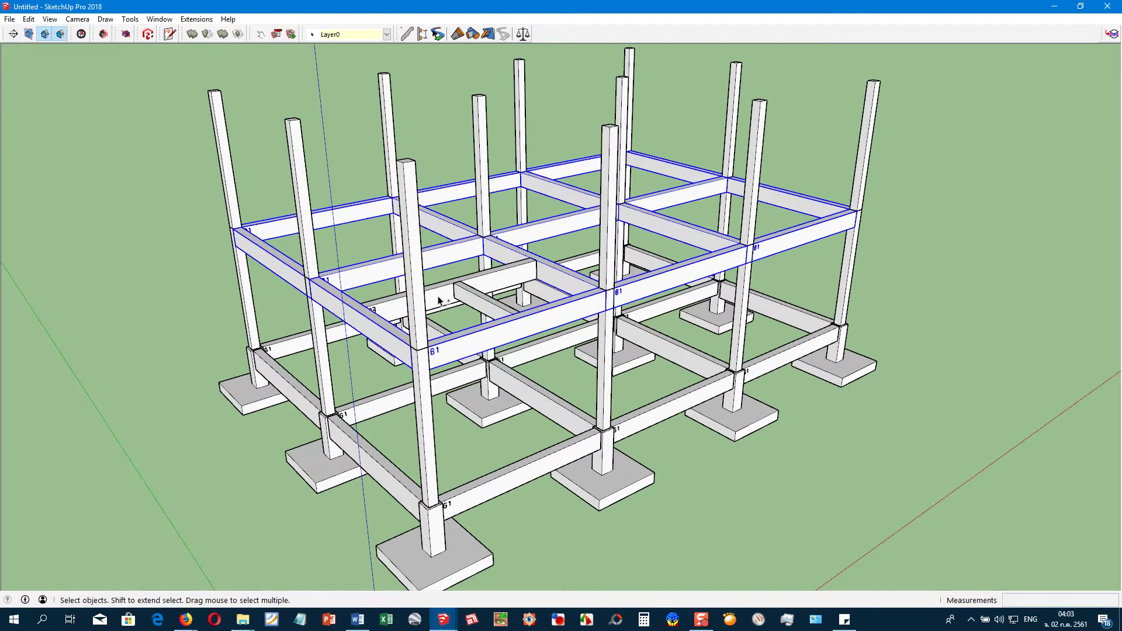
key("m")
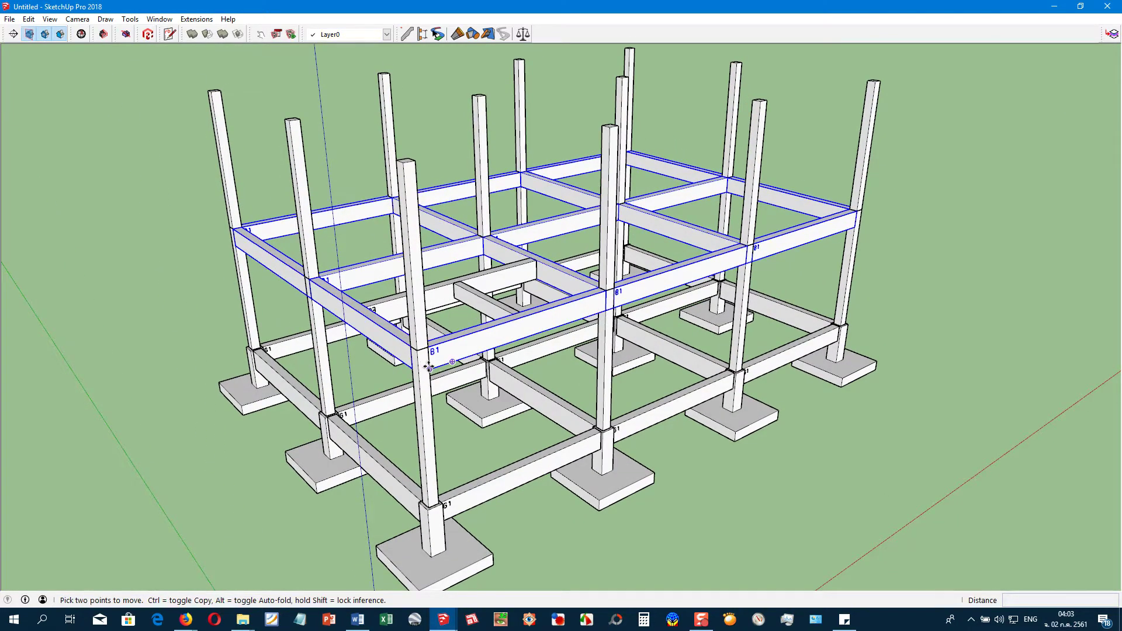
left_click(429, 367)
key("ctrl")
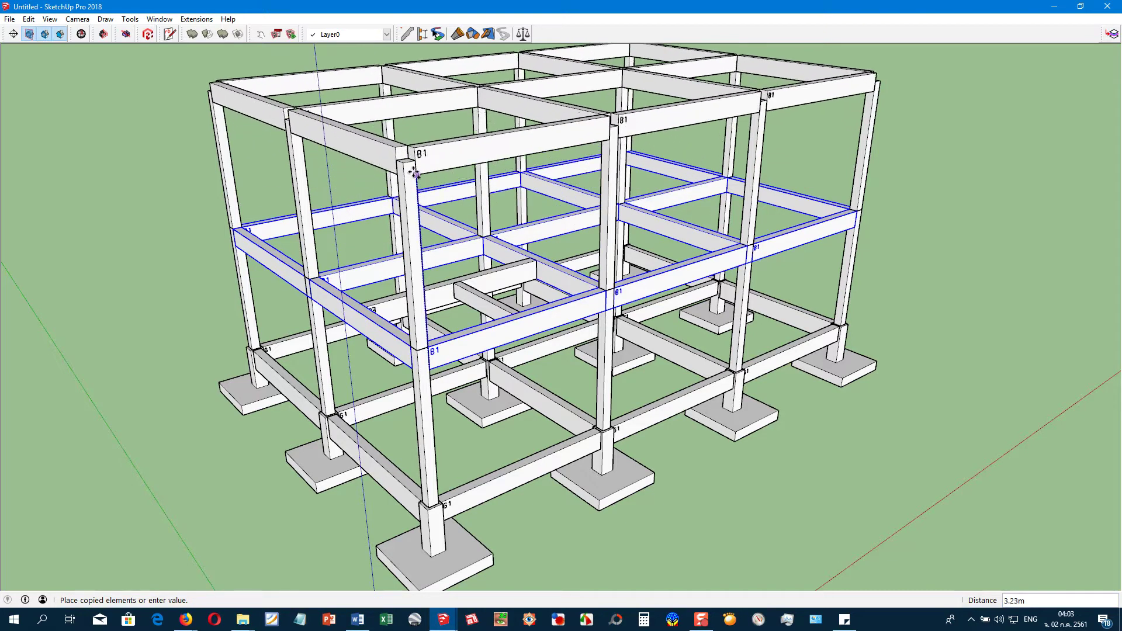
left_click(415, 134)
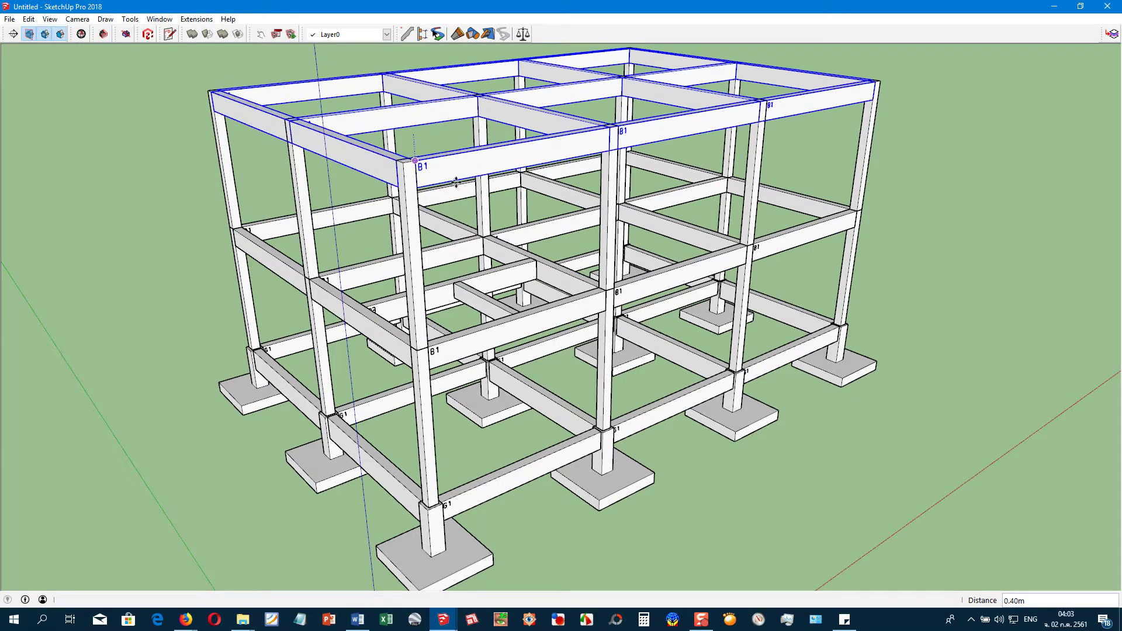
key("space")
mouse_move(445, 211)
middle_mouse_down()
mouse_move(400, 338)
mouse_move(432, 316)
middle_mouse_up()
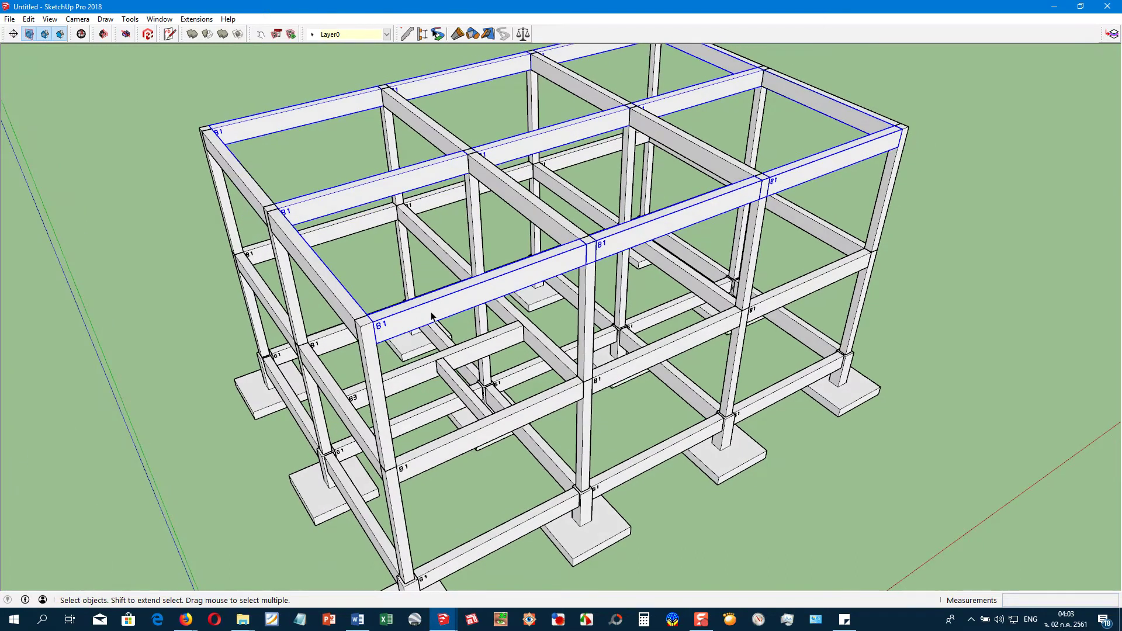
Retype the roof-level B1 beams as RB roof beams, making them RB1
left_click(277, 34)
left_click(951, 179)
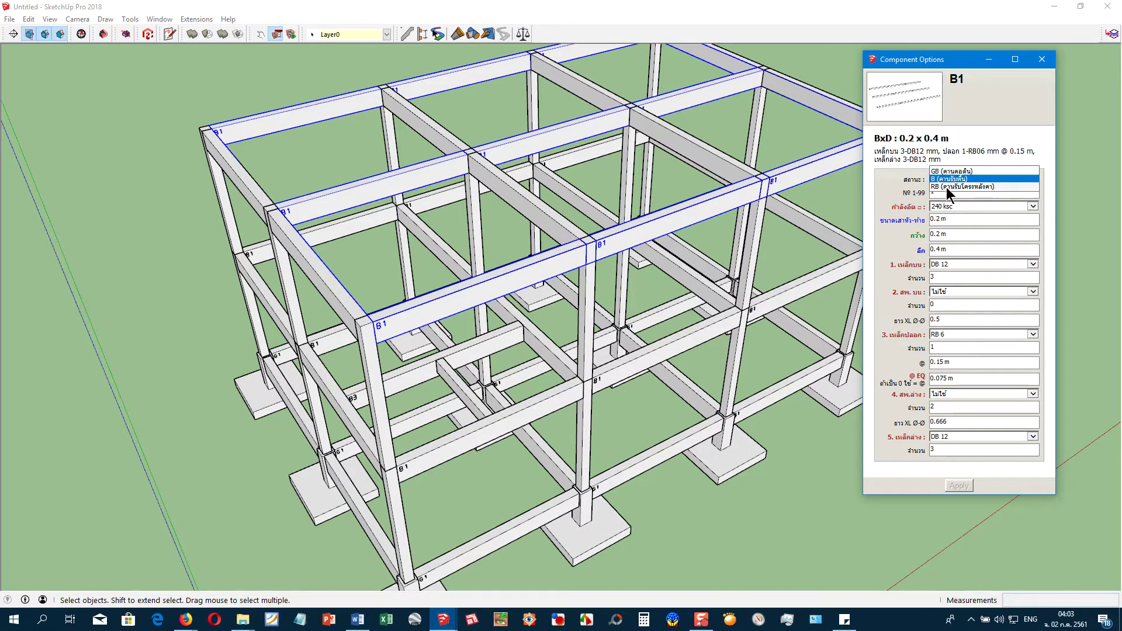
left_click(945, 187)
left_click(952, 487)
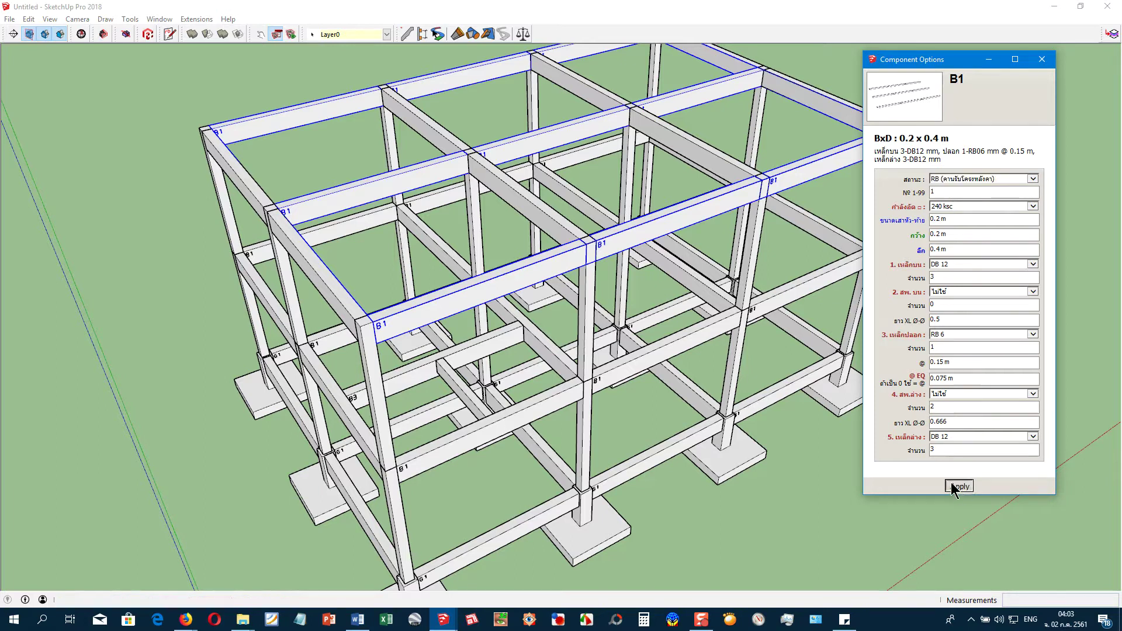
Retype the perpendicular roof-level B2 beams as RB, making them RB2
left_click(696, 146)
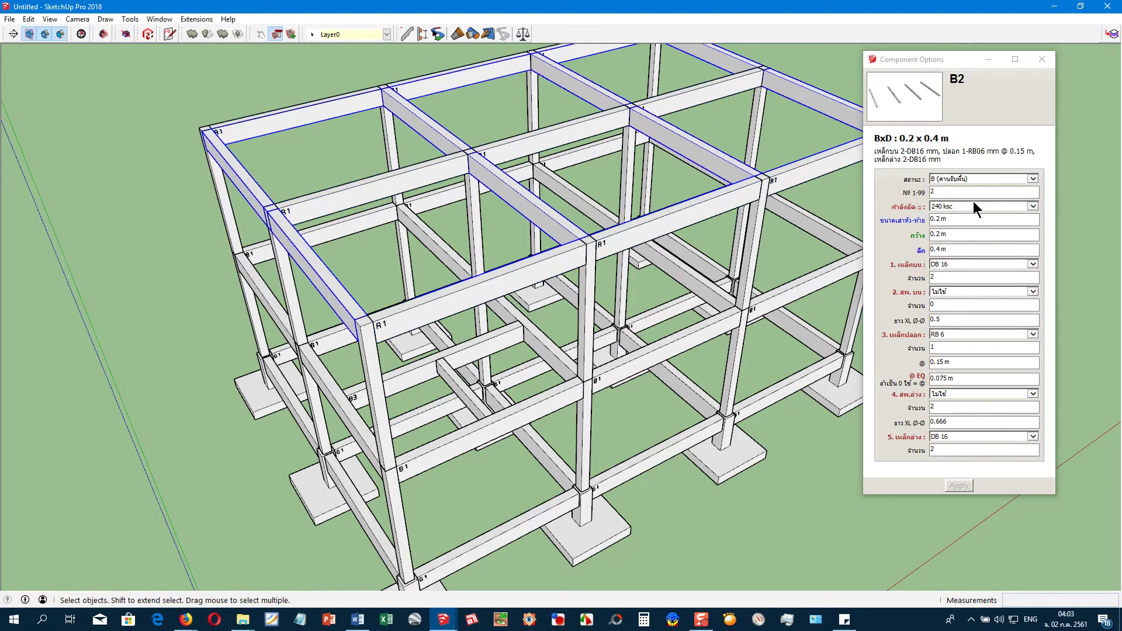
left_click(963, 180)
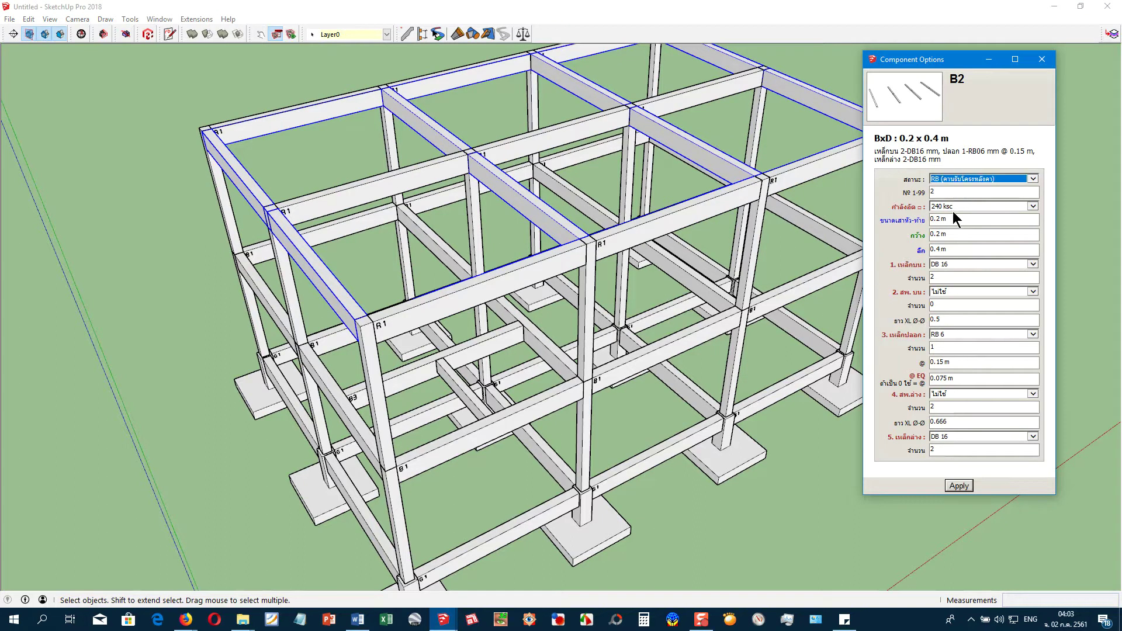
left_click(959, 486)
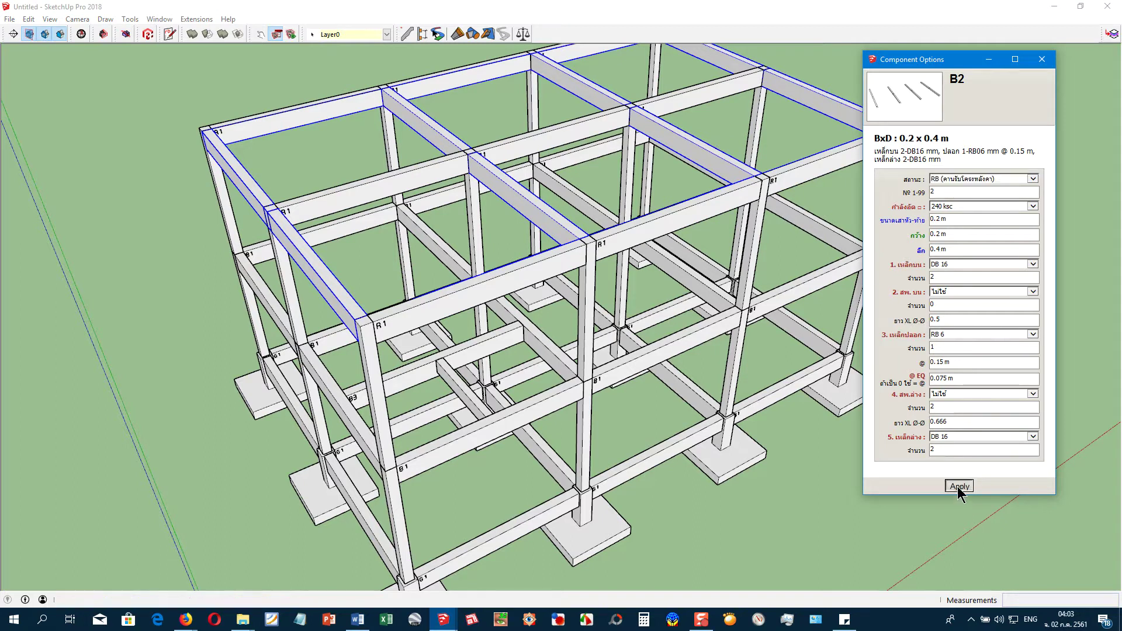
middle_click(380, 311)
mouse_move(380, 311)
middle_mouse_down()
mouse_move(568, 267)
mouse_move(439, 257)
middle_mouse_up()
scroll(268, 338, "down", 3)
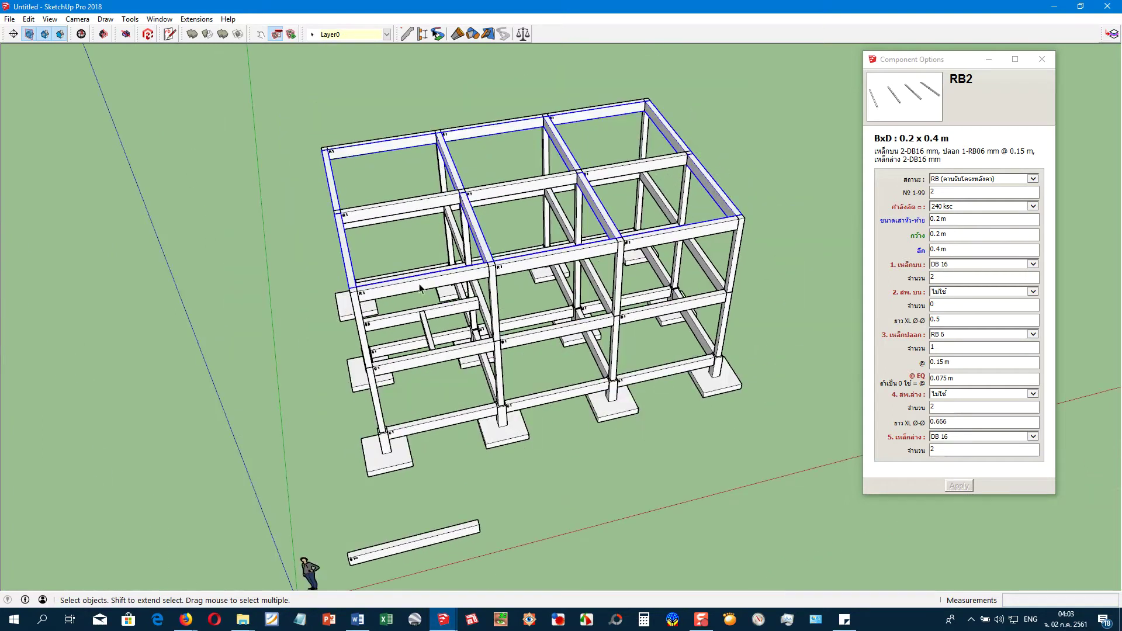
left_click(268, 338)
middle_click_drag(453, 418, 559, 315)
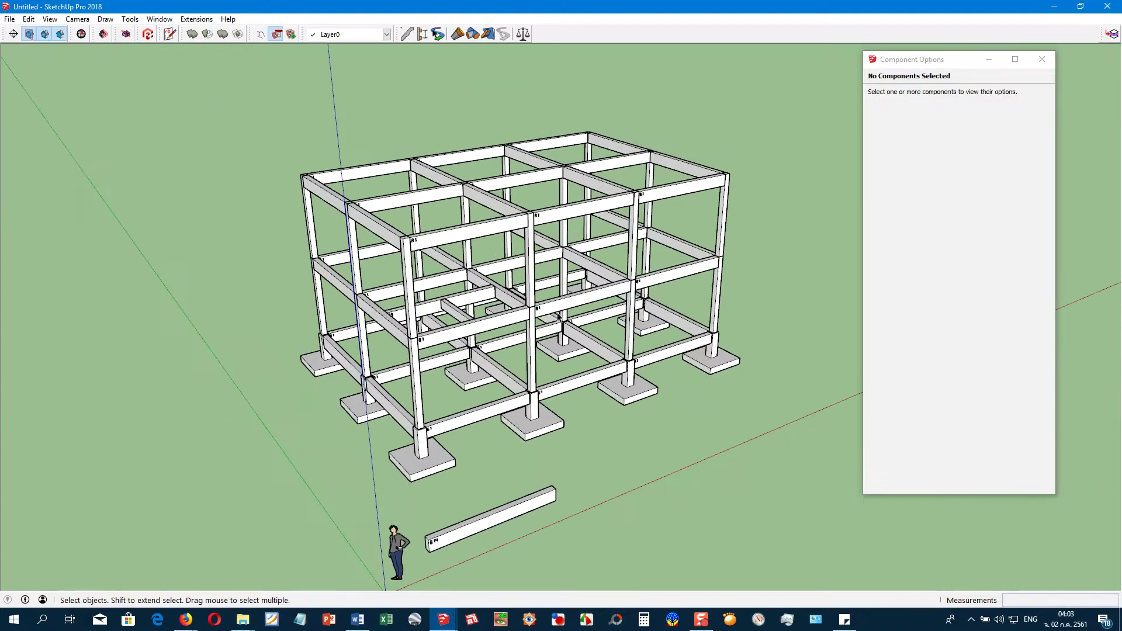
middle_click_drag(476, 245, 457, 281)
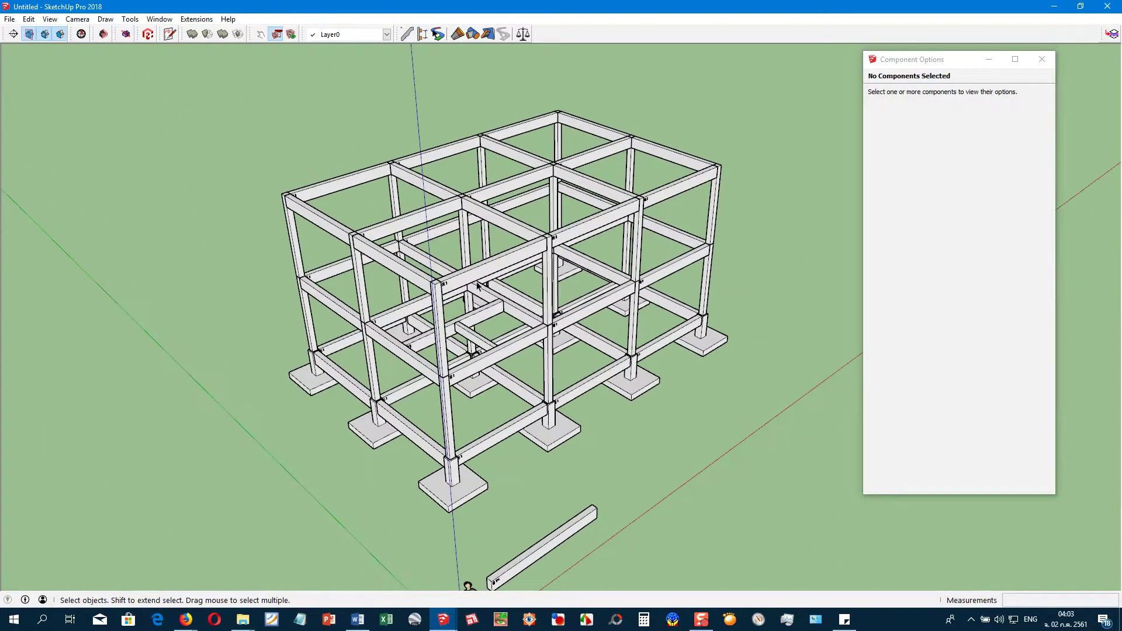
scroll(457, 281, "up", 2)
scroll(457, 281, "down", 2)
scroll(456, 281, "down", 1)
scroll(456, 275, "up", 1)
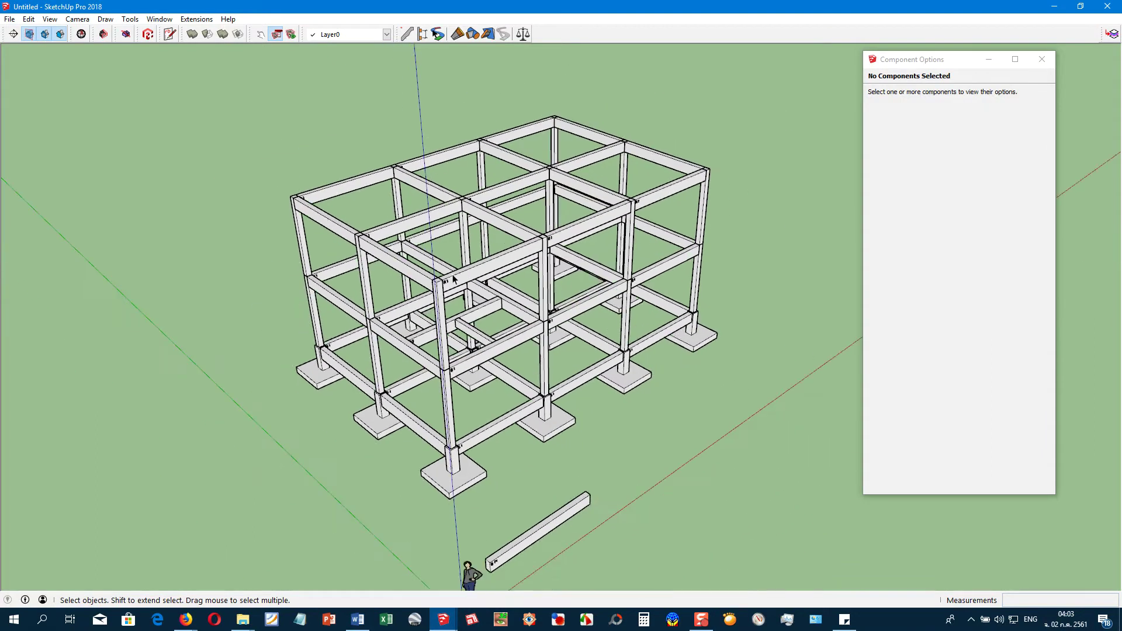
scroll(456, 270, "up", 3)
scroll(455, 270, "up", 2)
mouse_move(456, 270)
middle_mouse_down()
mouse_move(380, 308)
mouse_move(321, 313)
mouse_move(516, 241)
mouse_move(105, 302)
middle_mouse_up()
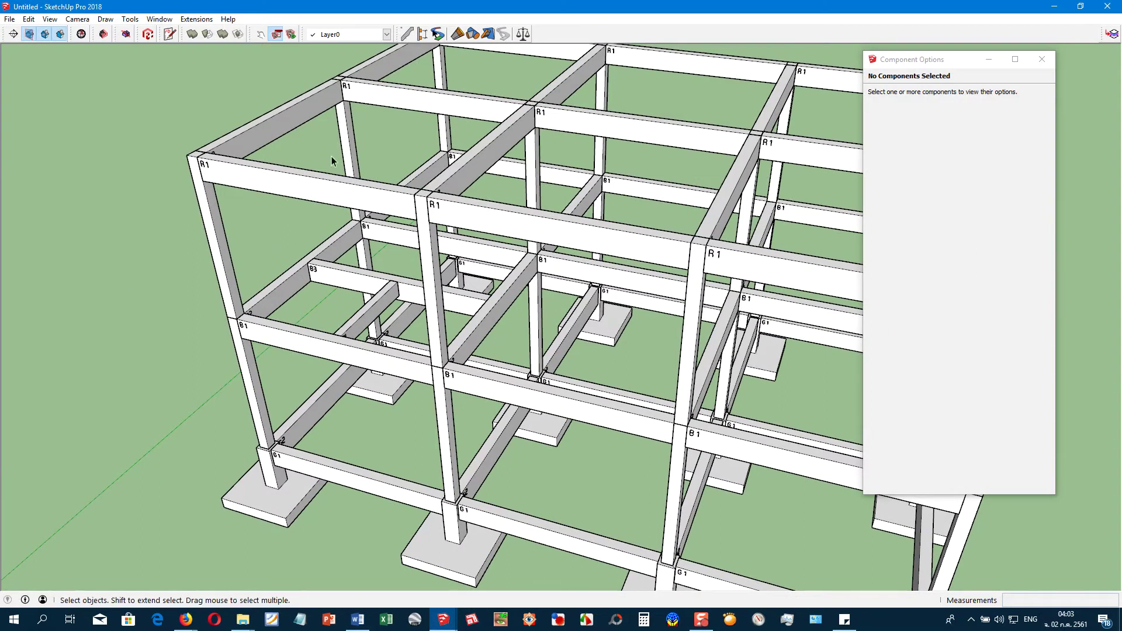
middle_click_drag(331, 156, 123, 248)
scroll(437, 291, "up", 2)
scroll(438, 290, "up", 1)
mouse_move(438, 291)
middle_mouse_down()
mouse_move(261, 243)
mouse_move(238, 222)
mouse_move(516, 224)
middle_mouse_up()
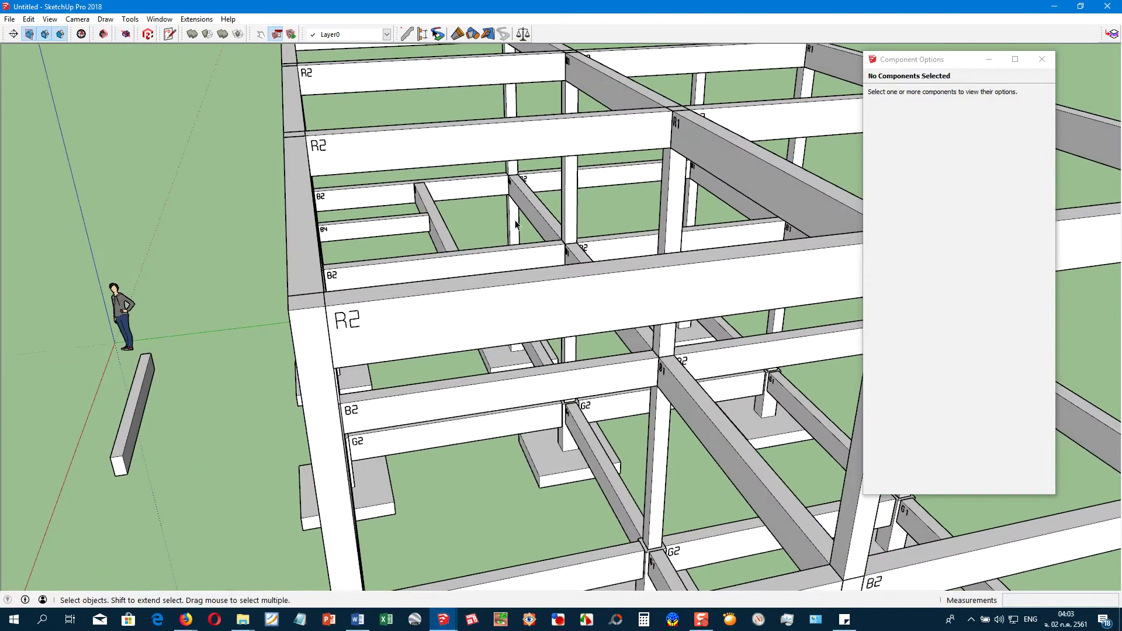
middle_click_drag(332, 337, 332, 338)
scroll(412, 331, "down", 3)
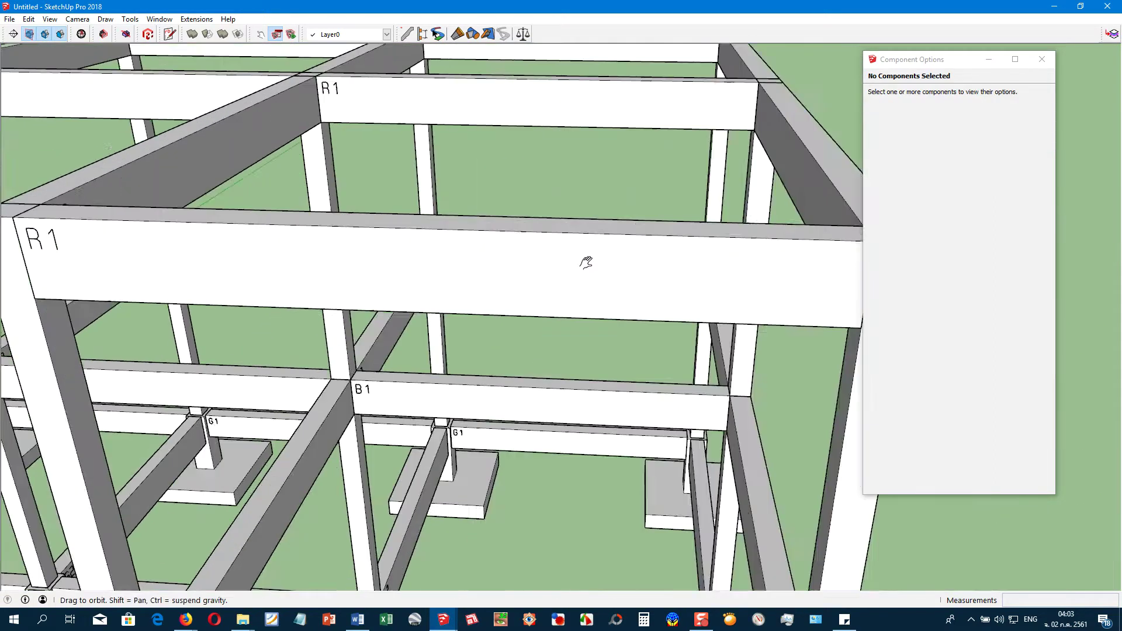
scroll(584, 260, "down", 3)
scroll(463, 248, "down", 2)
scroll(493, 300, "down", 2)
scroll(499, 287, "down", 2)
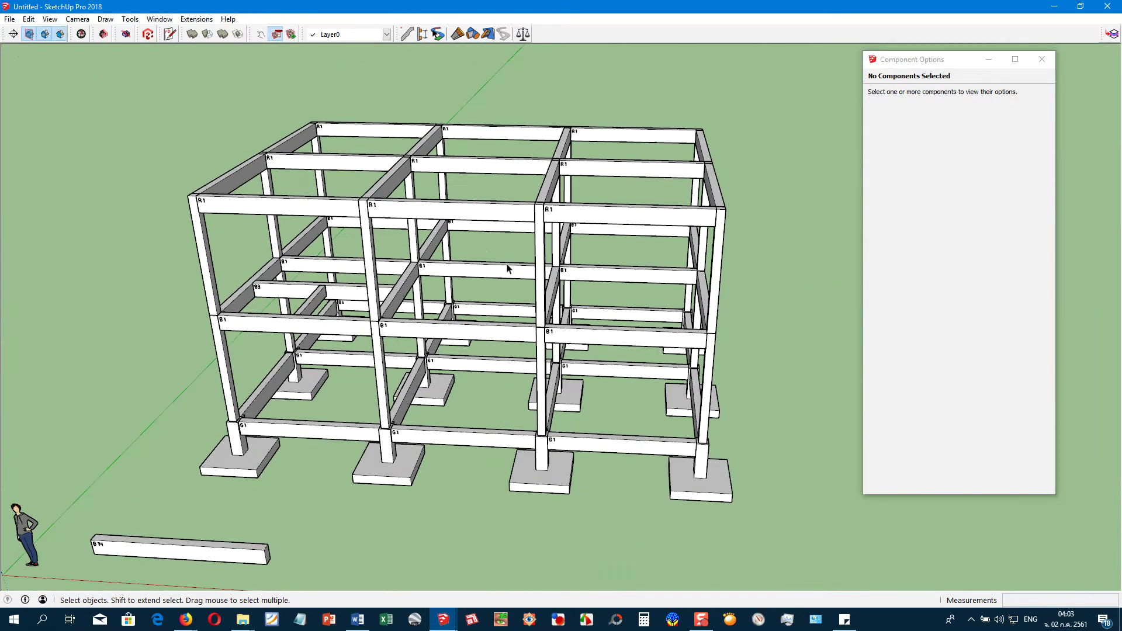
middle_click_drag(397, 226, 528, 213)
scroll(406, 218, "up", 2)
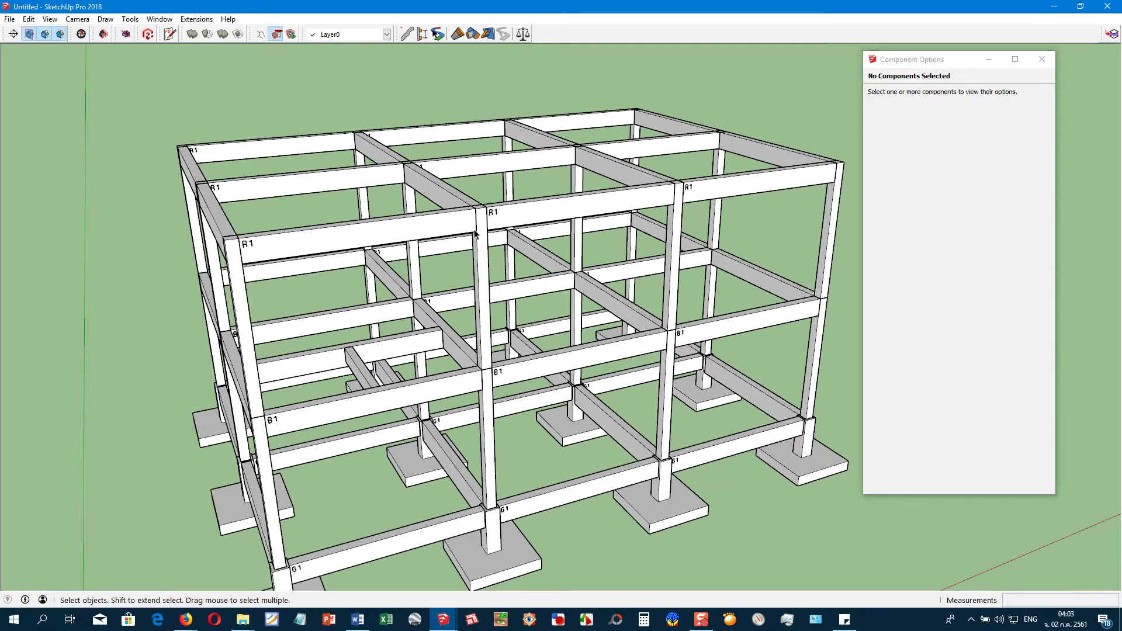
scroll(550, 191, "up", 2)
scroll(550, 191, "down", 3)
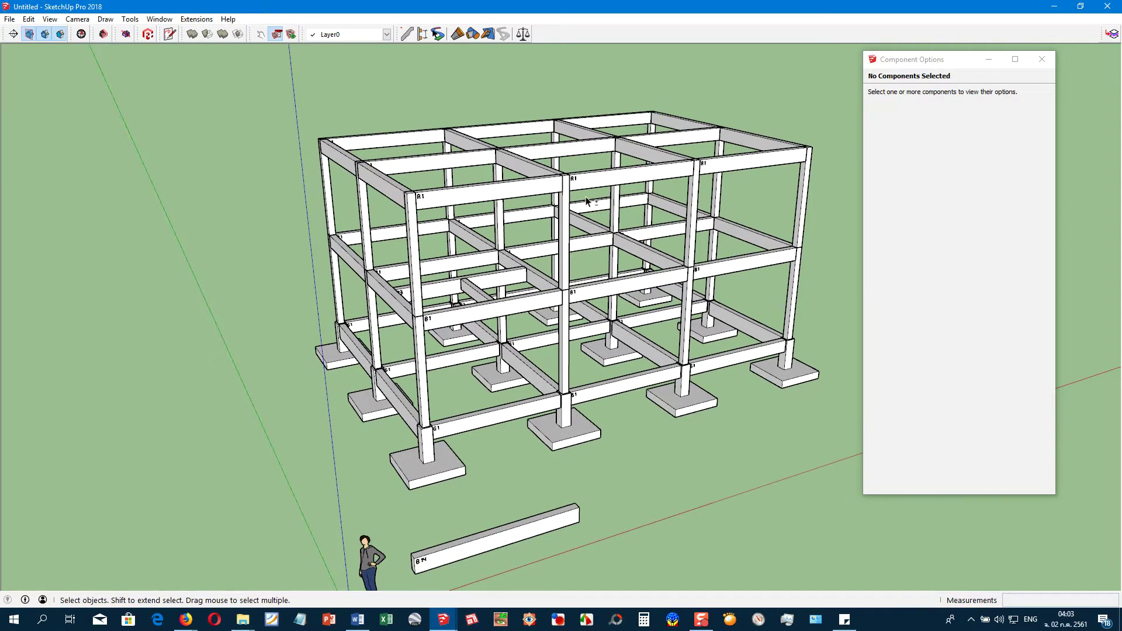
middle_click_drag(586, 201, 452, 211)
Review the RB1 roof beams, then open the diagonal RB2 beam component for editing
left_click(452, 210)
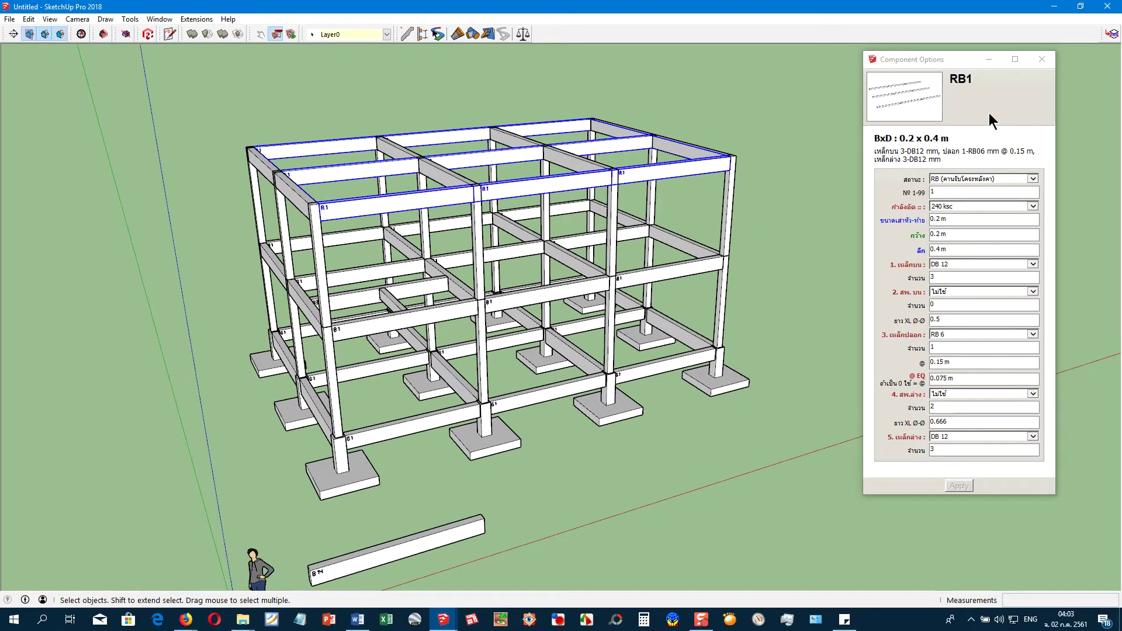
mouse_move(397, 205)
middle_mouse_down()
mouse_move(449, 186)
mouse_move(477, 354)
middle_mouse_up()
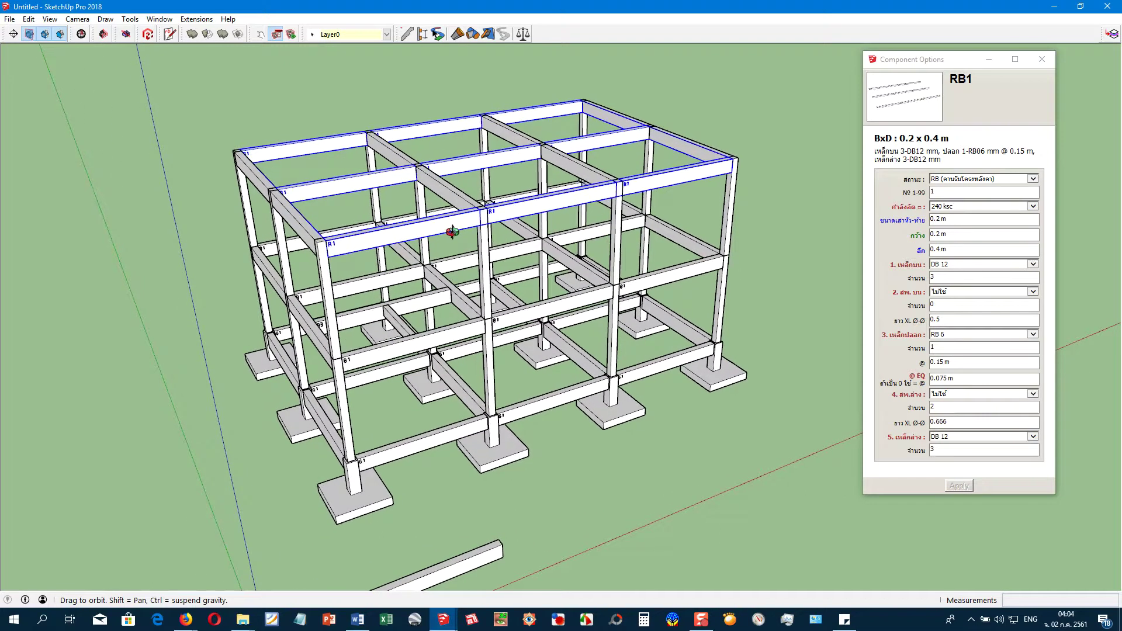
mouse_move(479, 307)
middle_mouse_down()
mouse_move(369, 195)
mouse_move(392, 235)
mouse_move(510, 249)
middle_mouse_up()
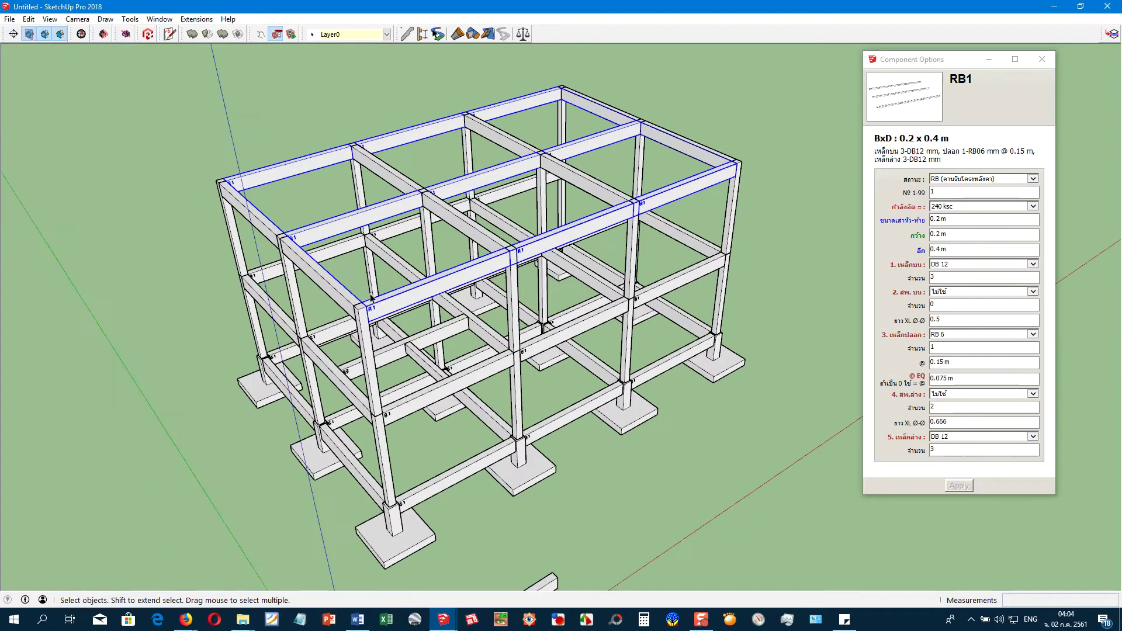
scroll(371, 298, "up", 1)
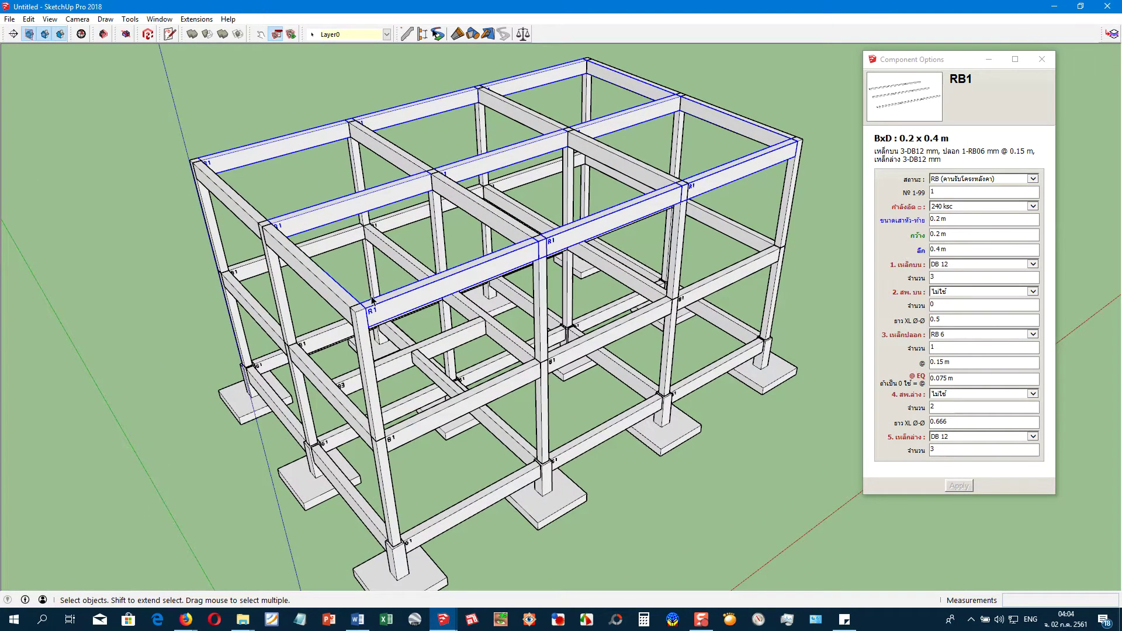
mouse_move(536, 224)
middle_mouse_down()
mouse_move(326, 250)
mouse_move(300, 242)
middle_mouse_up()
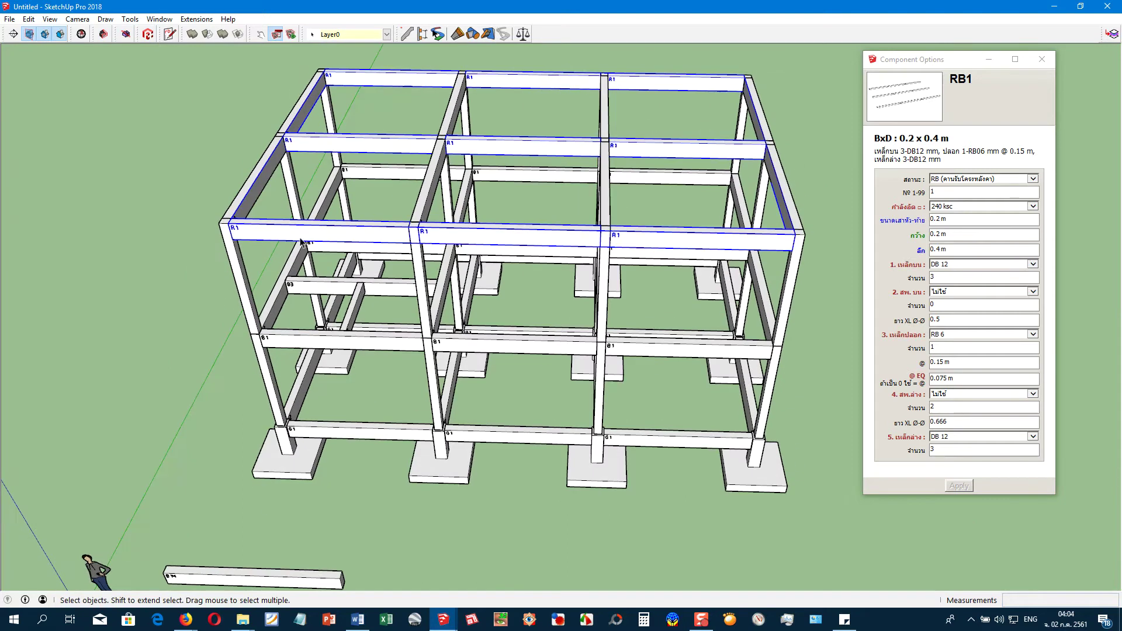
middle_click_drag(448, 170, 384, 195)
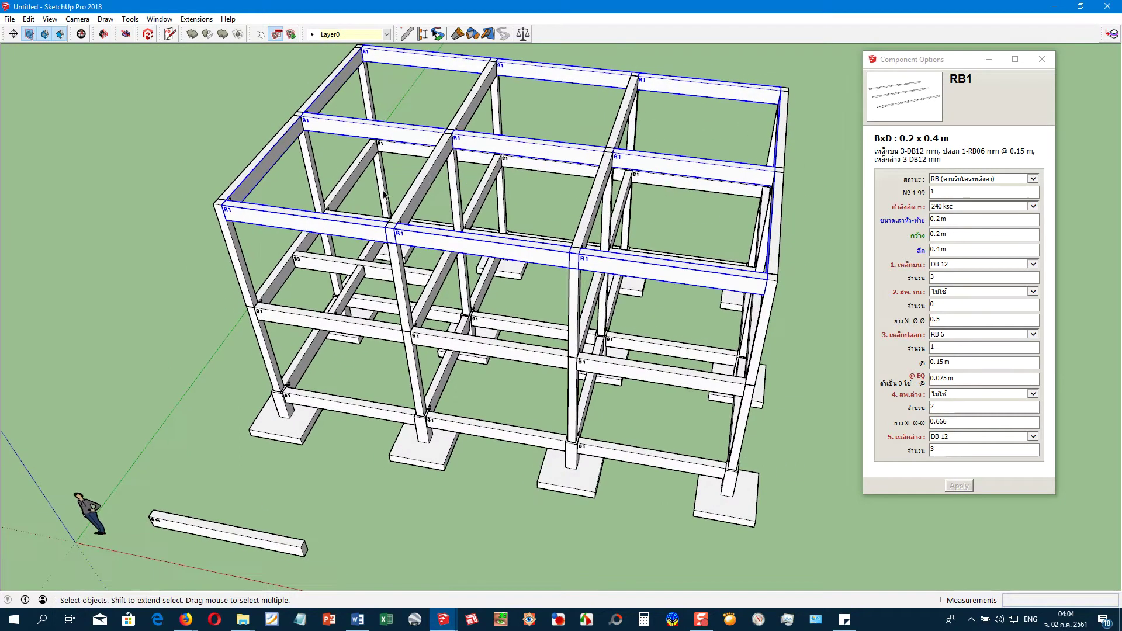
left_click(429, 181)
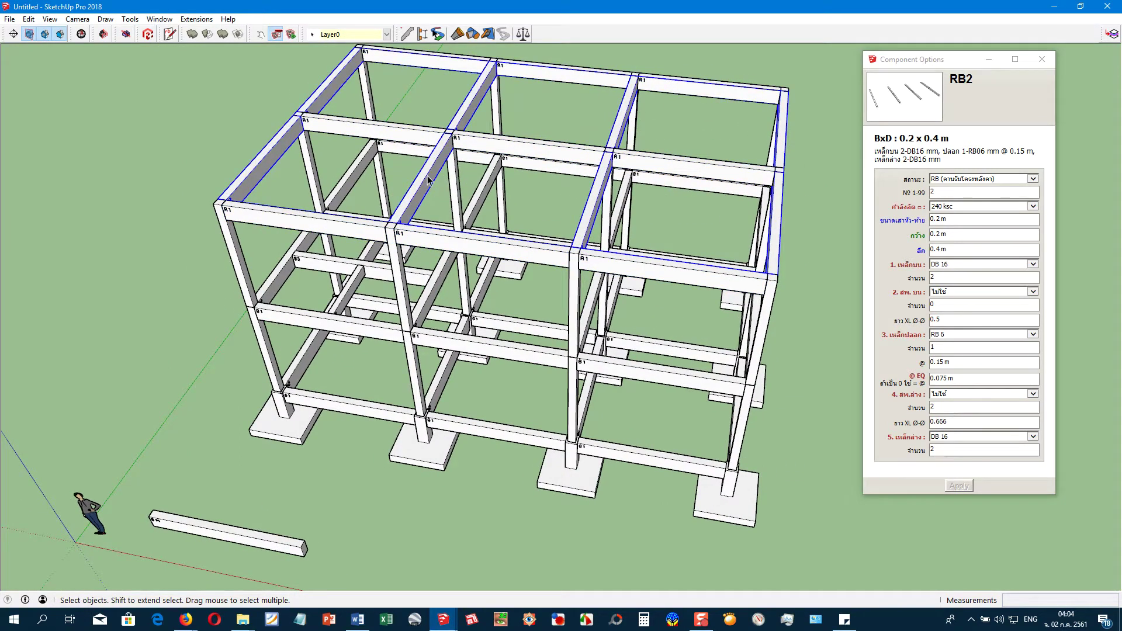
double_click(429, 181)
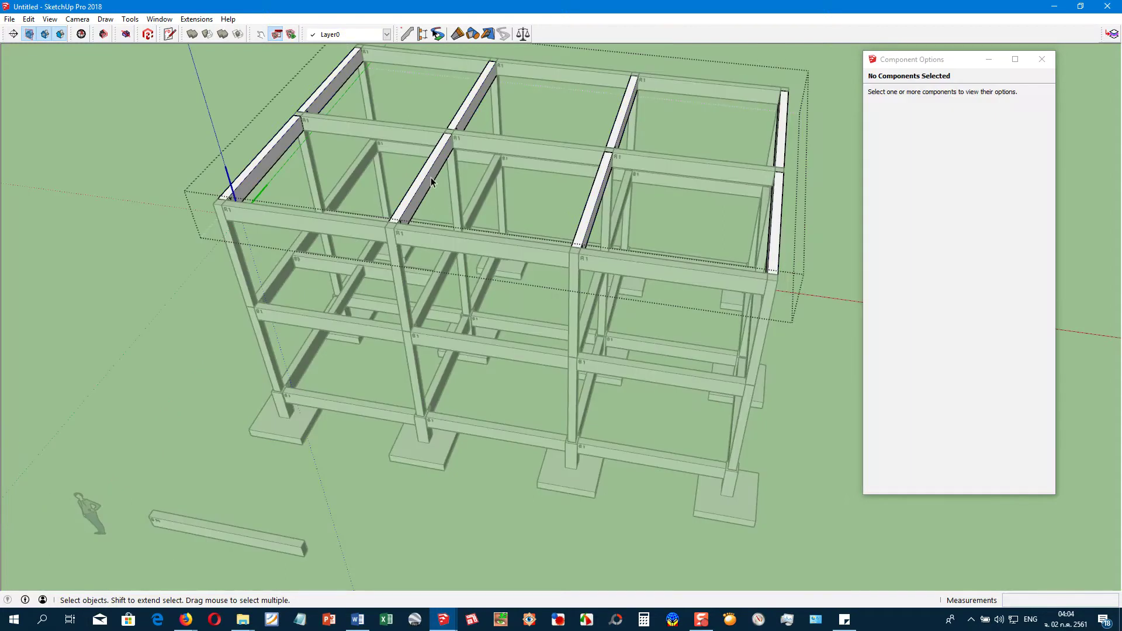
Inside the RB2 component, erase the top-middle beam, another roof beam and both right-bay diagonals
left_click(430, 177)
middle_click(484, 117)
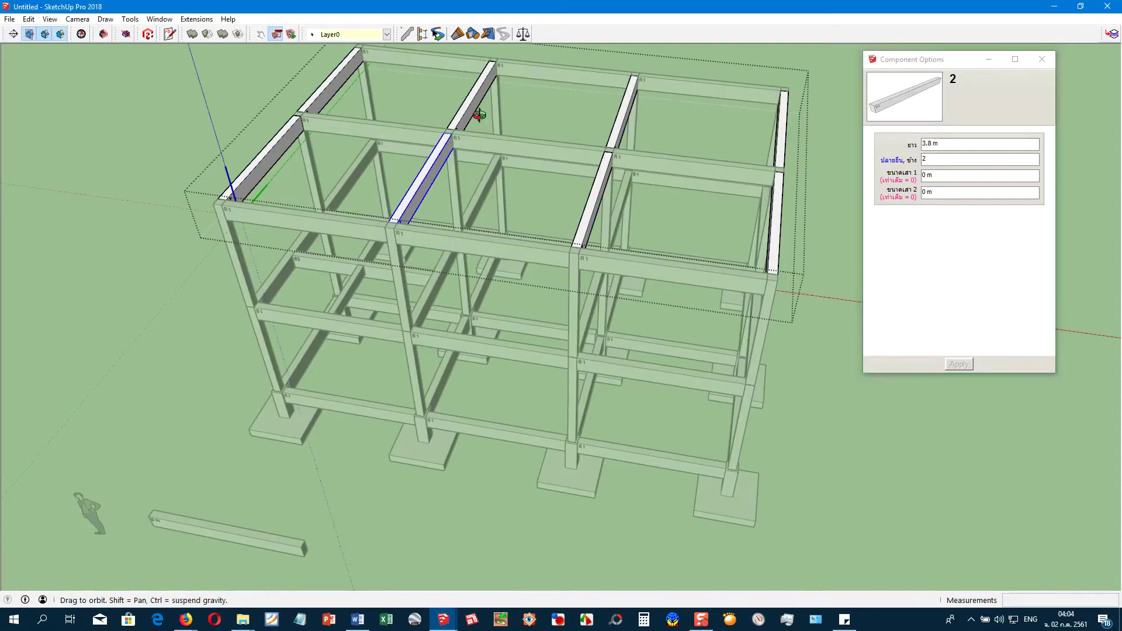
key("e")
left_click(478, 108)
left_click(426, 170)
left_click(602, 169)
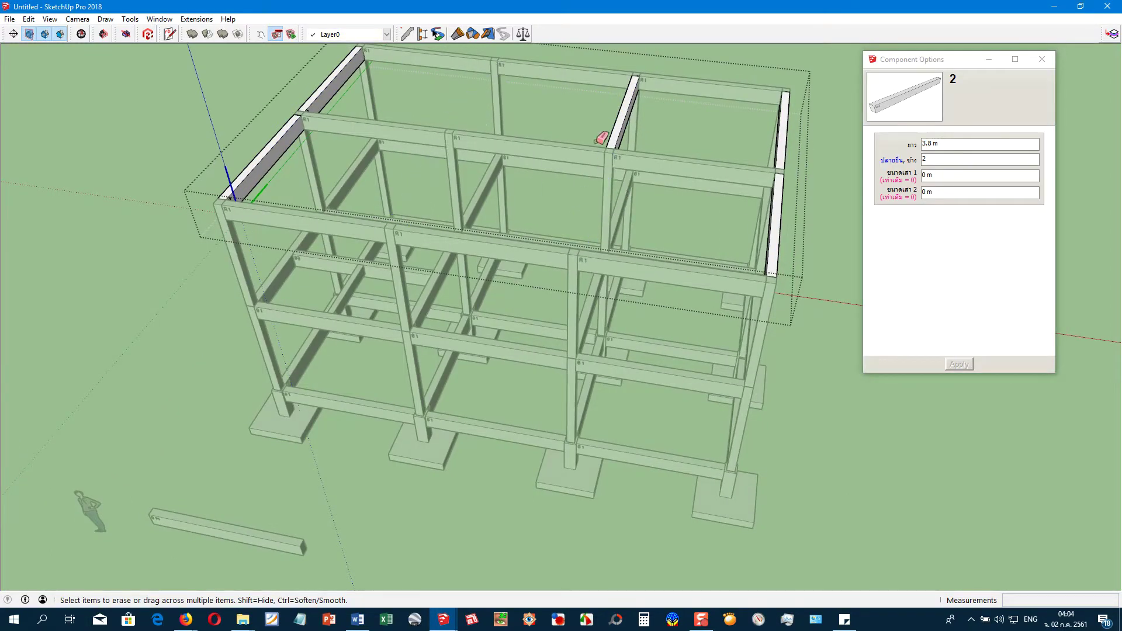
left_click(617, 129)
key("Escape")
In the top beam group, erase the middle, inner R1 and top-right roof beams
mouse_move(434, 148)
middle_mouse_down()
mouse_move(518, 150)
mouse_move(466, 165)
mouse_move(513, 162)
middle_mouse_up()
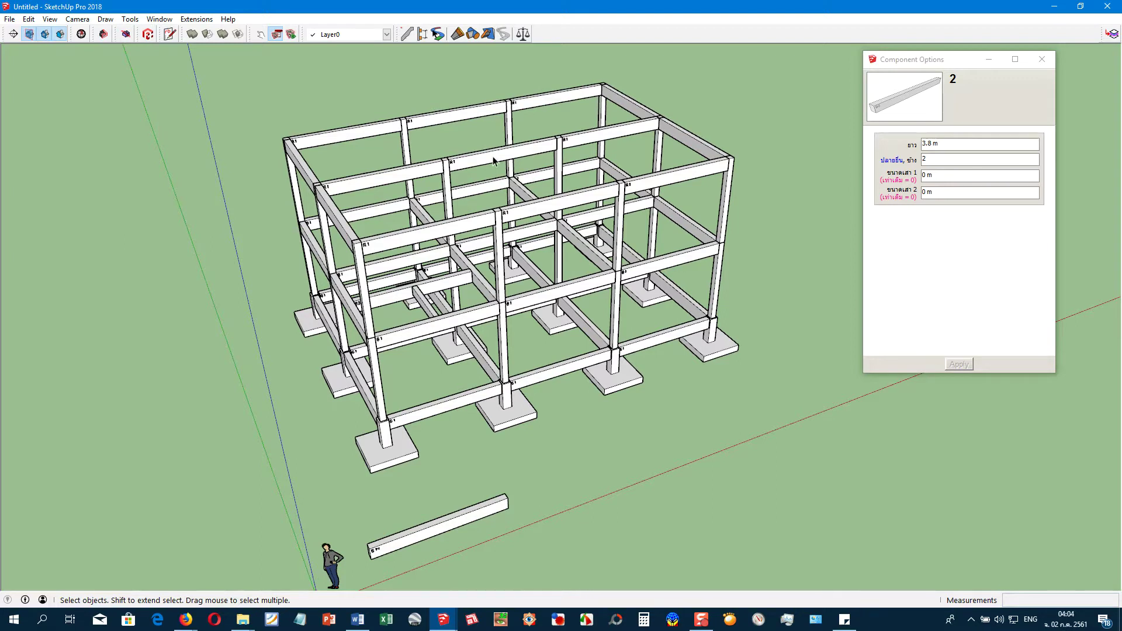
left_click(494, 162)
double_click(485, 153)
key("e")
left_click(467, 153)
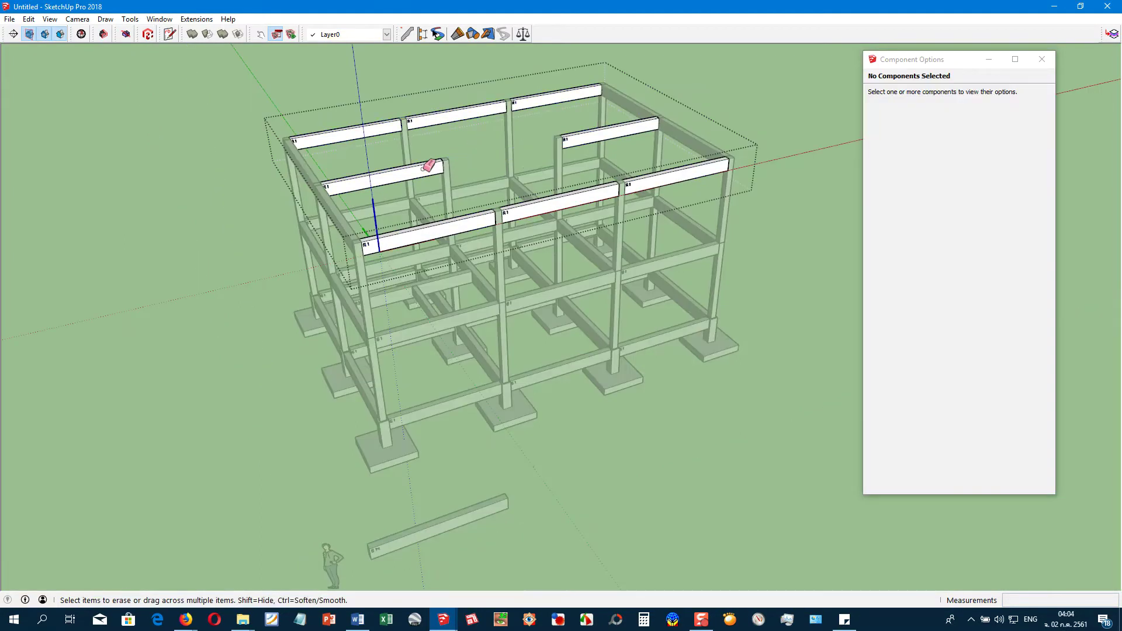
left_click(427, 168)
left_click(584, 128)
key("Escape")
Briefly open the frame group, then orbit and box-select the whole frame with its footings
key("space")
left_click(447, 174)
double_click(447, 174)
key("e")
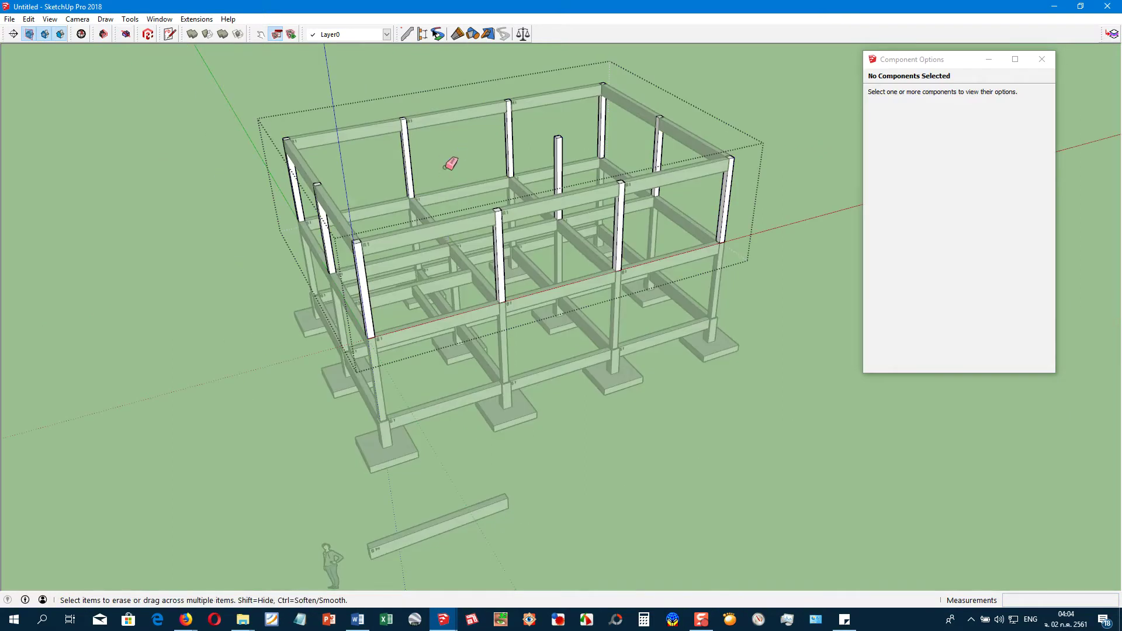
key("Escape")
middle_click_drag(563, 135, 443, 284)
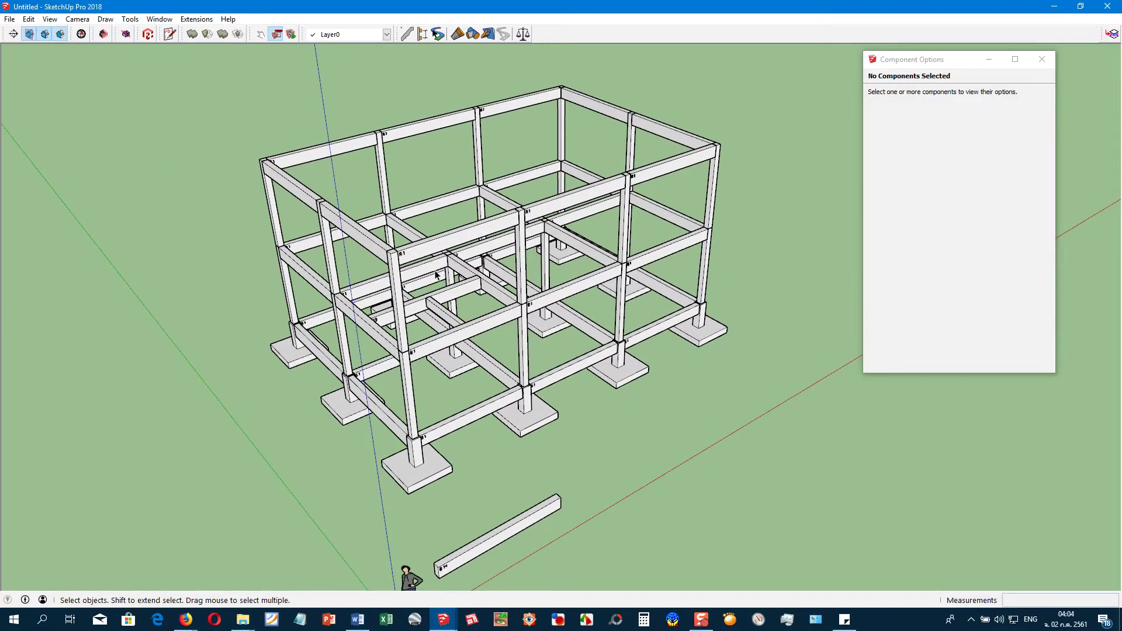
mouse_move(474, 298)
middle_mouse_down()
mouse_move(393, 226)
mouse_move(343, 158)
mouse_move(380, 277)
middle_mouse_up()
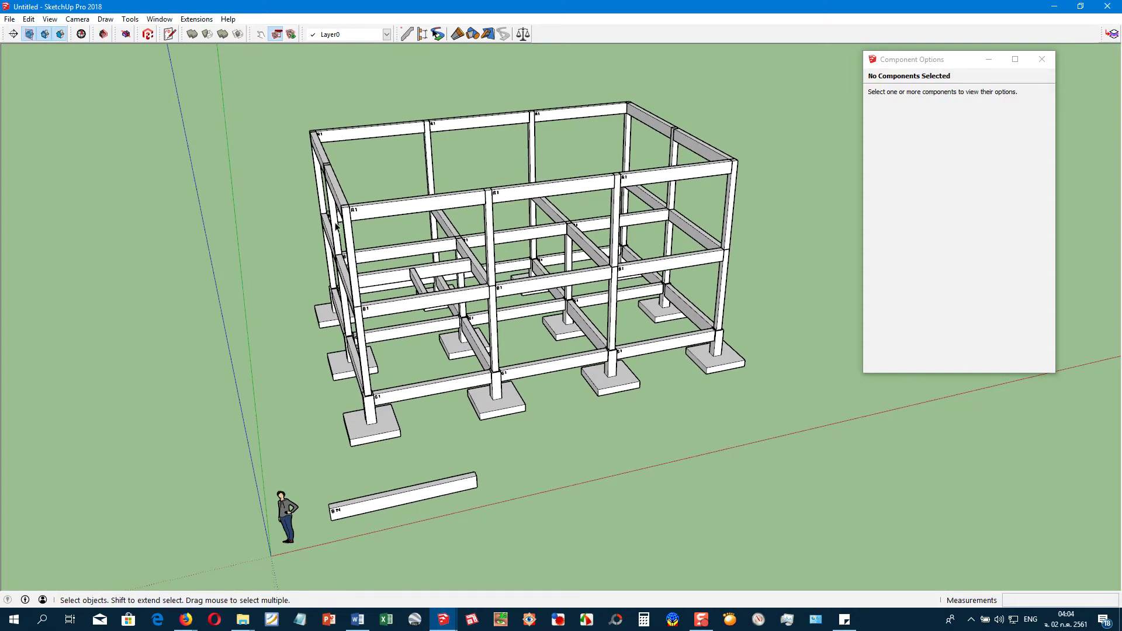
mouse_move(292, 129)
left_mouse_down()
mouse_move(802, 438)
mouse_move(807, 468)
mouse_move(800, 462)
left_mouse_up()
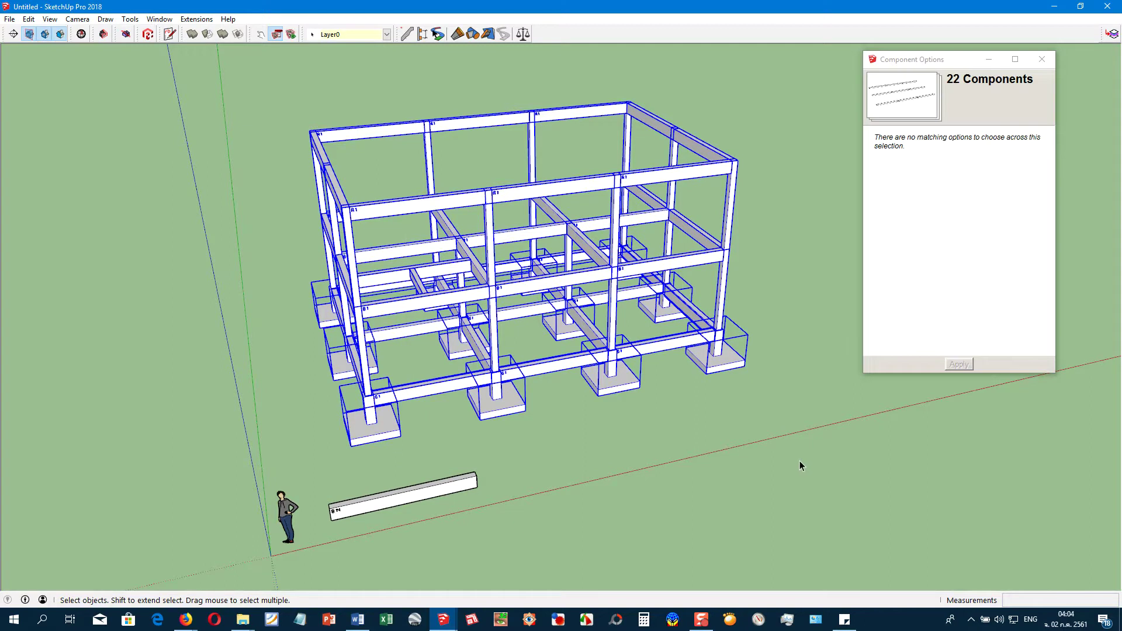
Import the CostCode.grt template into Generate Report's template list and run it
left_click(9, 19)
left_click(35, 255)
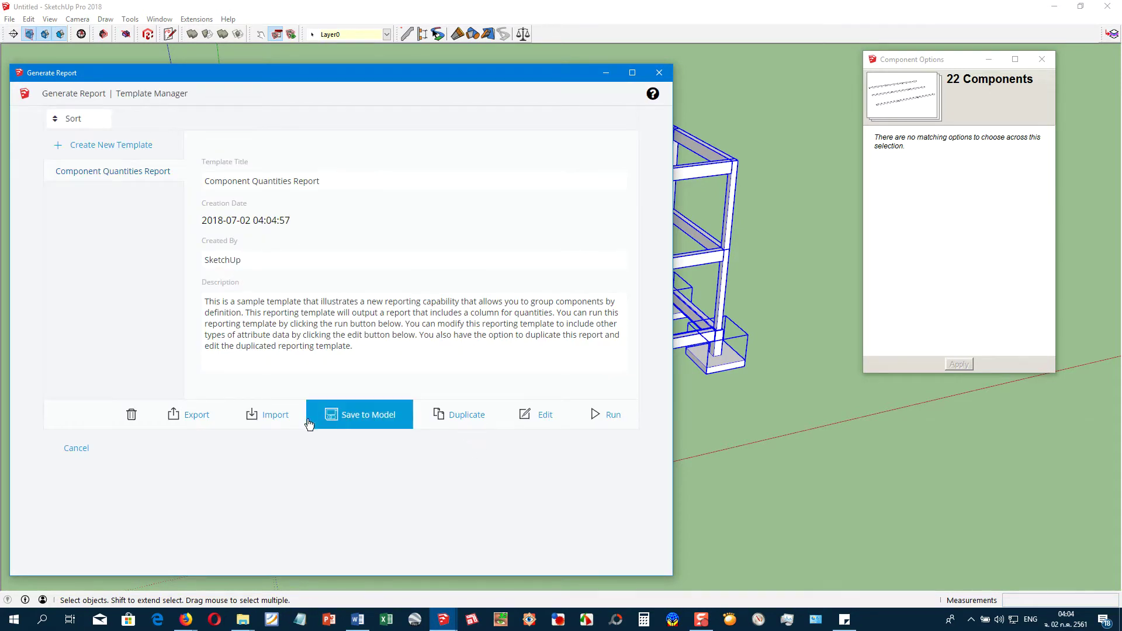
left_click(268, 421)
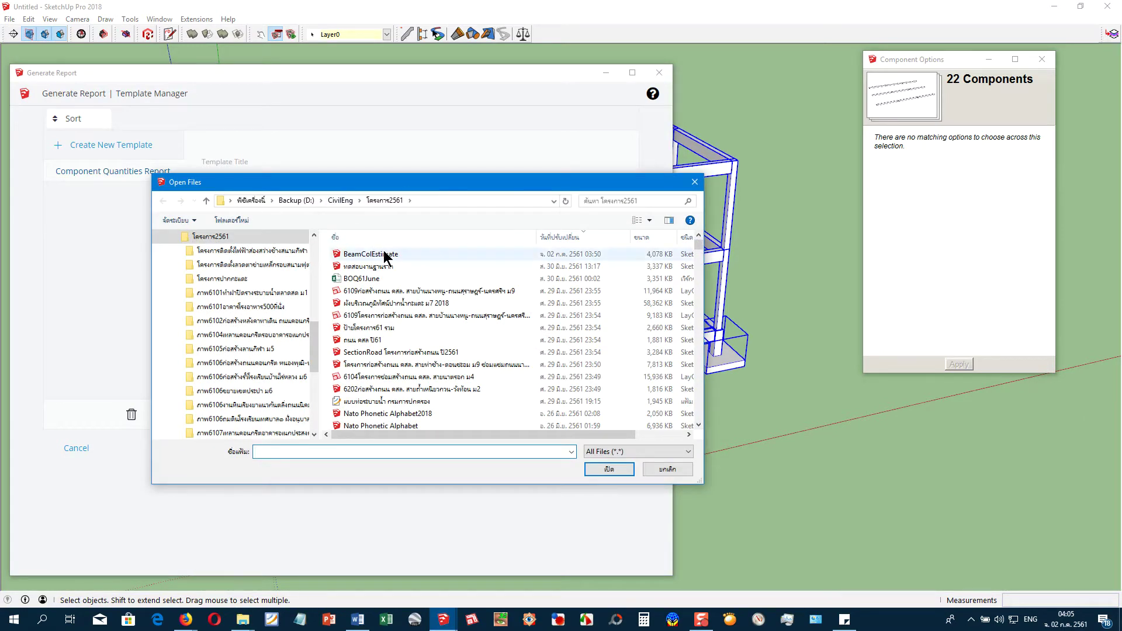
left_click(412, 329)
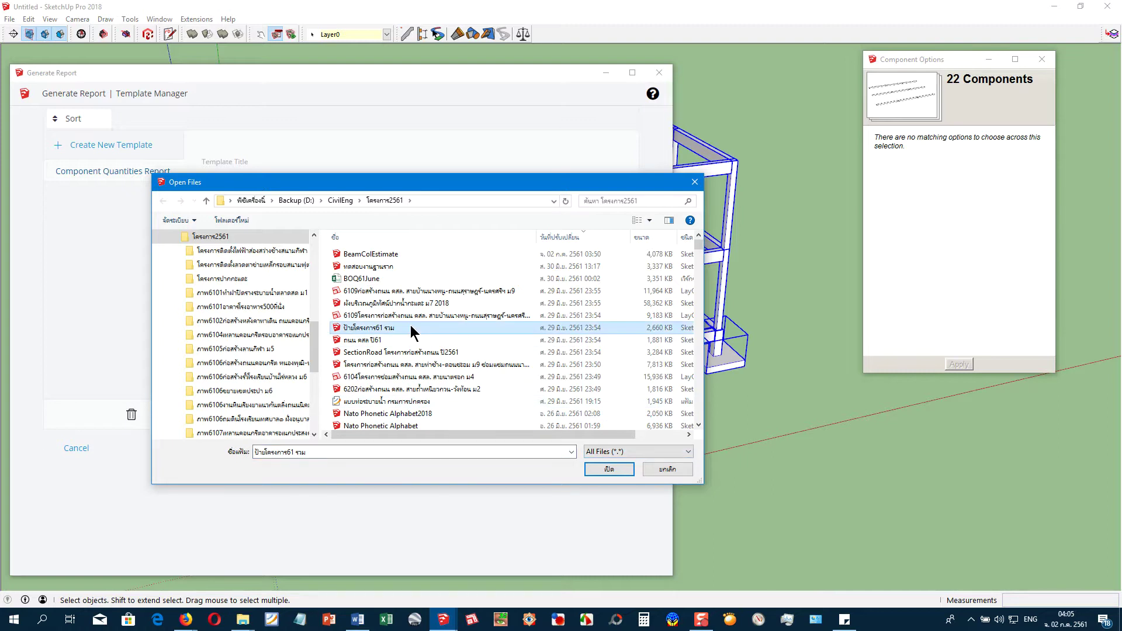
scroll(408, 325, "down", 10)
left_click(363, 250)
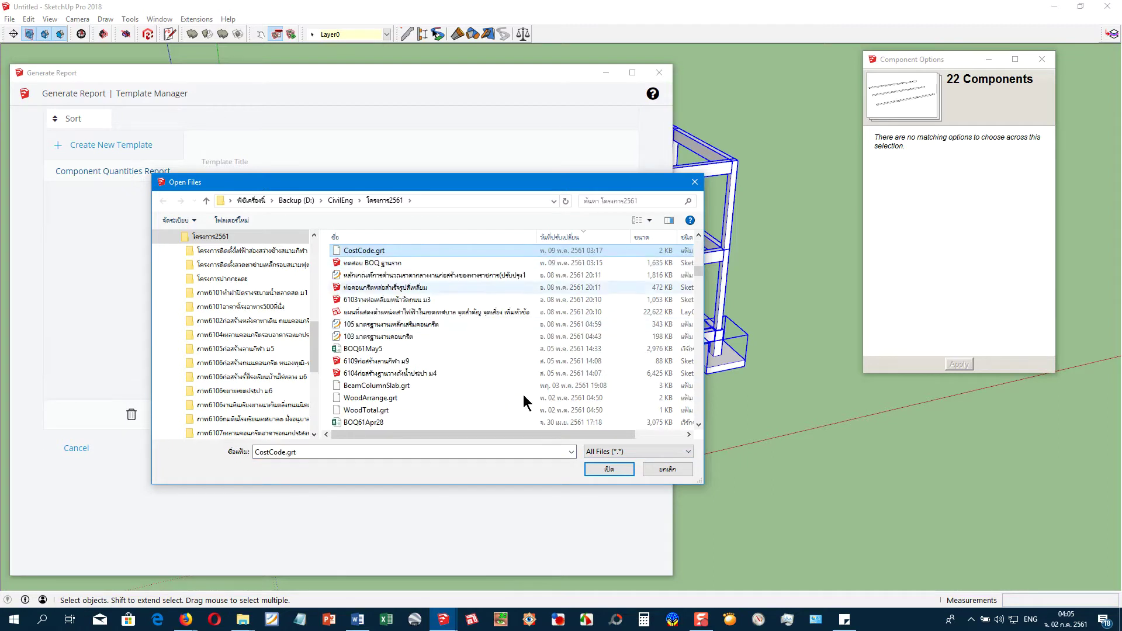
left_click(607, 470)
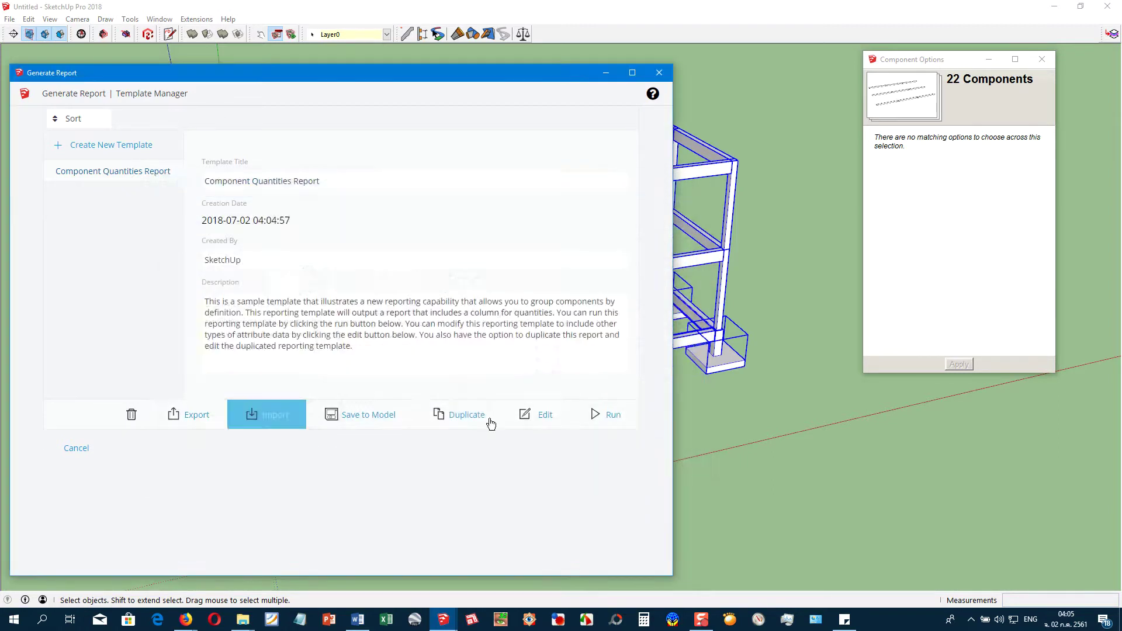
left_click(612, 416)
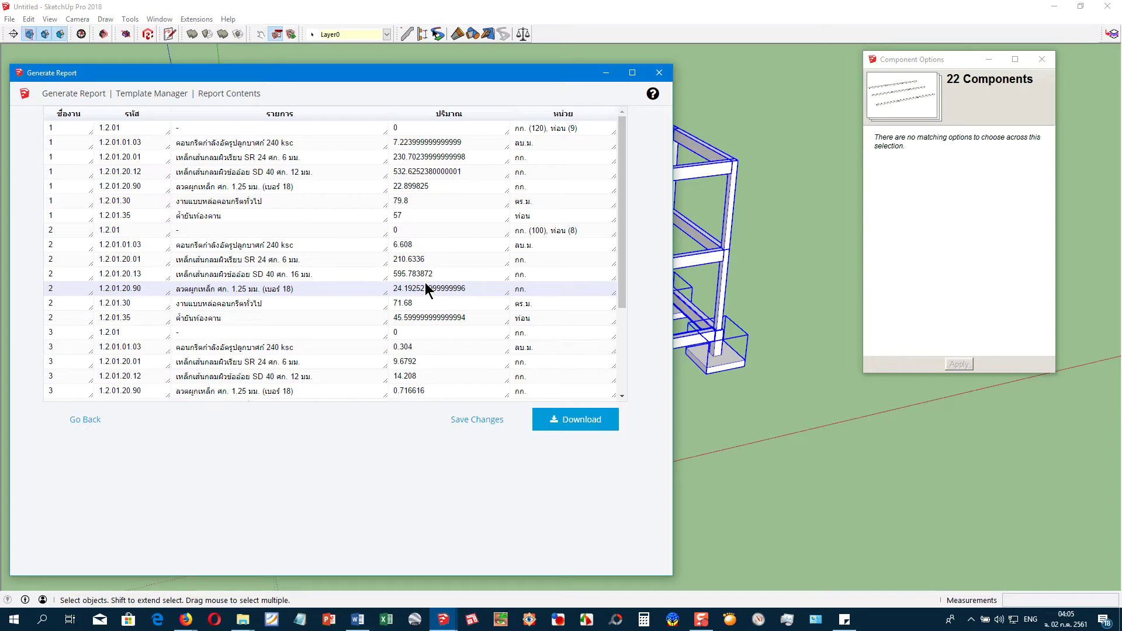
Scroll through the CostCode report's codes, items, quantities and units for levels 1 to 4
scroll(422, 284, "down", 3)
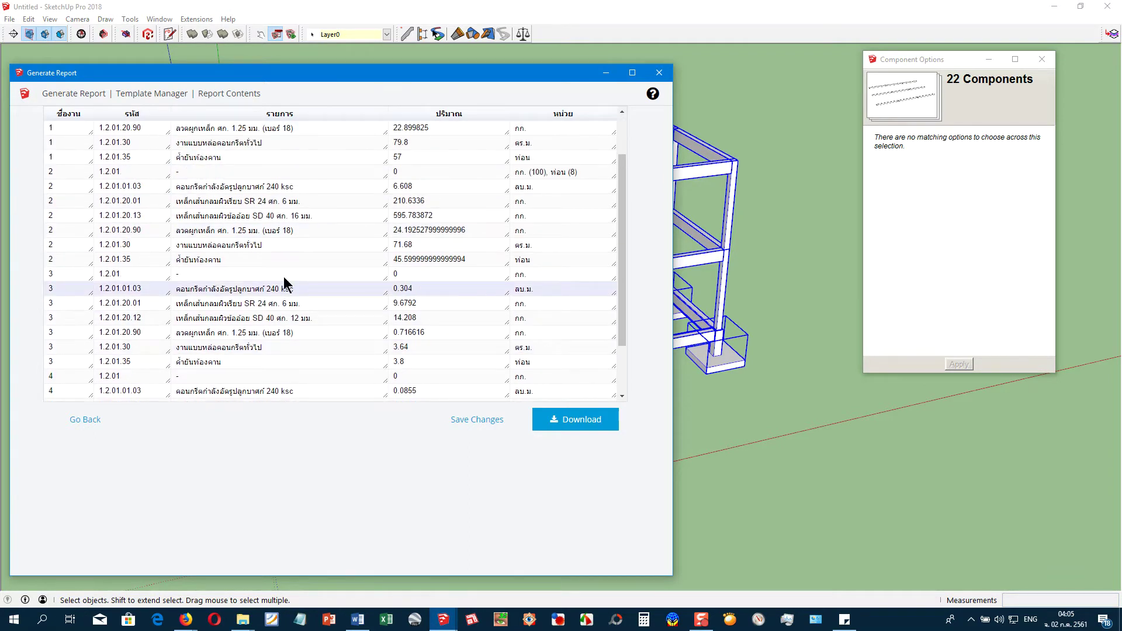
scroll(93, 166, "down", 1)
scroll(84, 164, "up", 2)
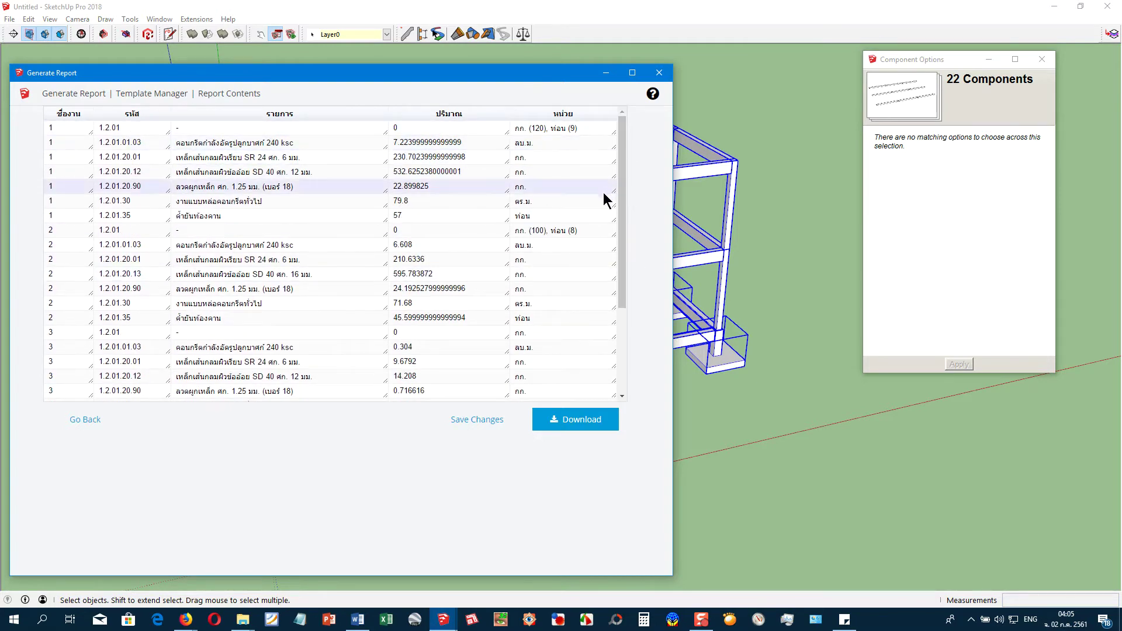
left_click_drag(621, 220, 621, 243)
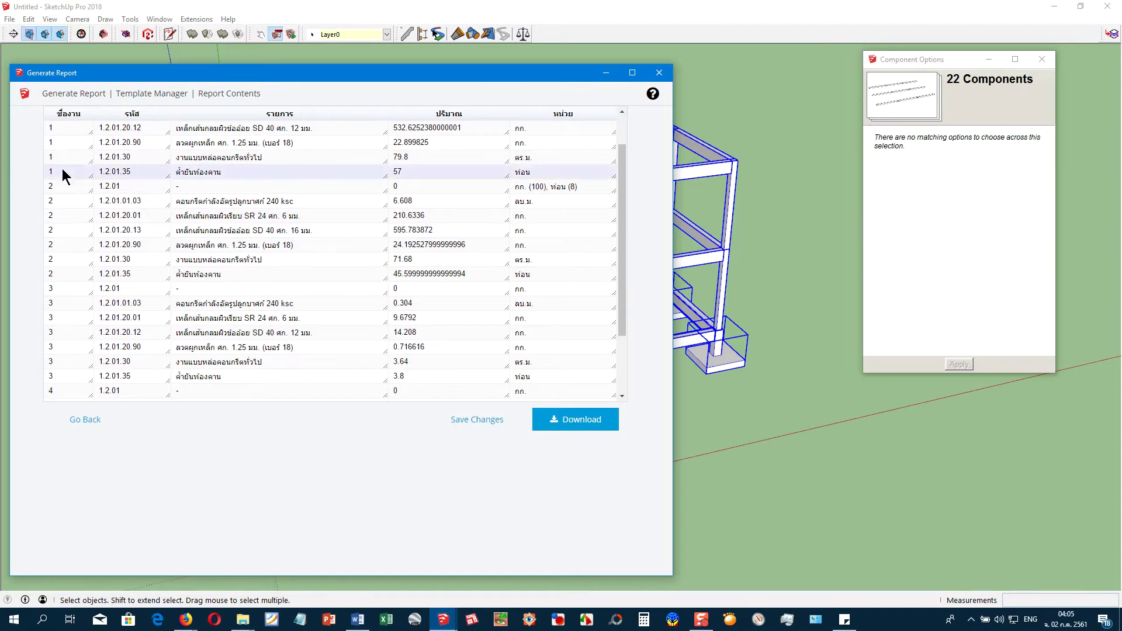
scroll(145, 293, "down", 2)
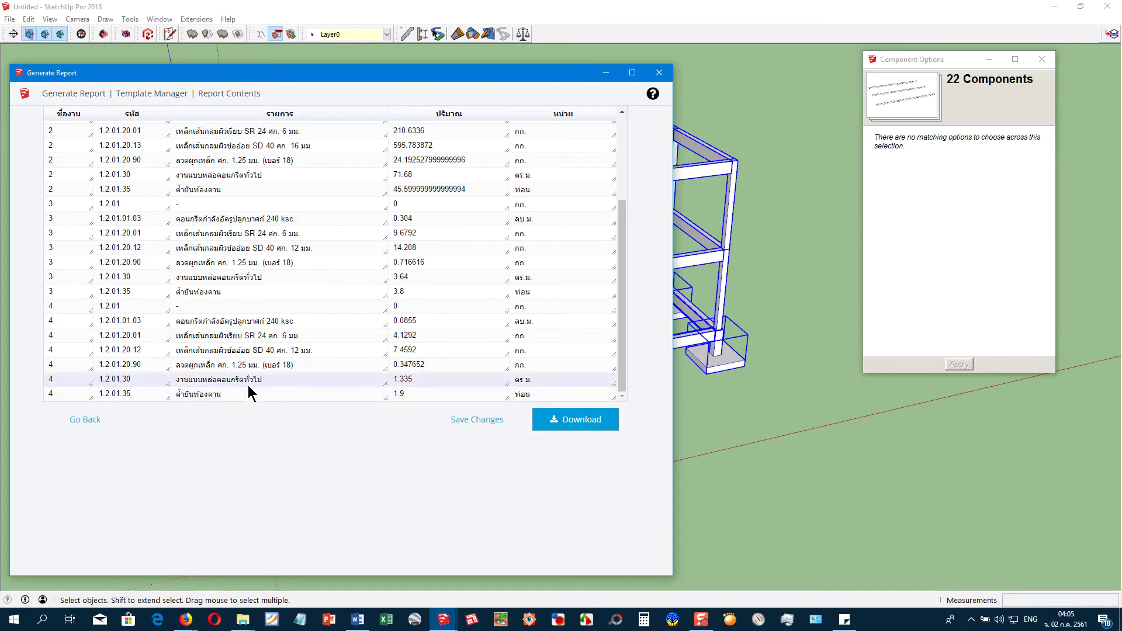
Minimize the report window, deselect everything and orbit to a low frontal view of the frame
left_click(607, 73)
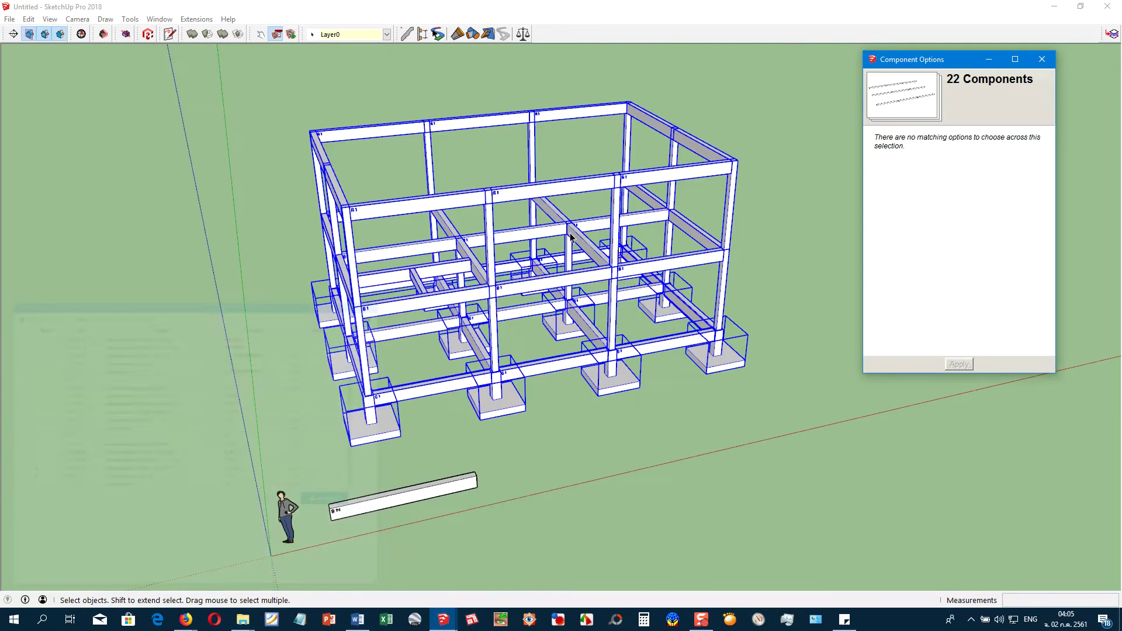
left_click(266, 264)
scroll(266, 264, "up", 3)
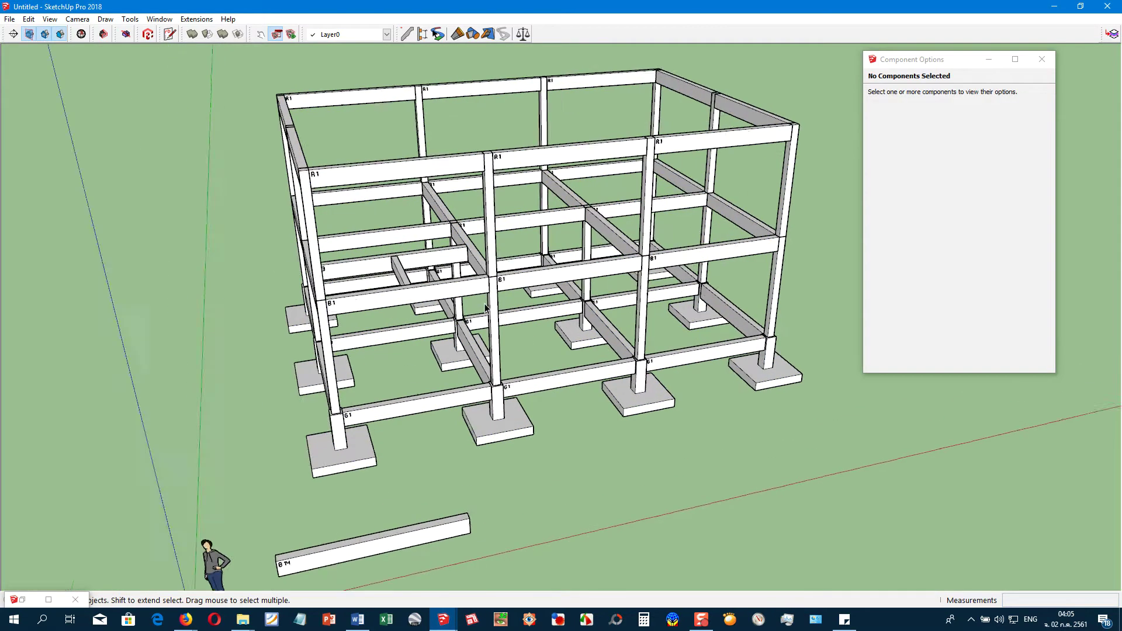
scroll(266, 264, "up", 3)
mouse_move(269, 257)
middle_mouse_down()
mouse_move(274, 218)
mouse_move(270, 240)
mouse_move(393, 243)
mouse_move(422, 303)
mouse_move(299, 303)
mouse_move(513, 283)
mouse_move(296, 256)
mouse_move(633, 261)
mouse_move(275, 243)
mouse_move(656, 243)
mouse_move(232, 279)
middle_mouse_up()
scroll(422, 304, "down", 5)
mouse_move(609, 310)
middle_mouse_down()
mouse_move(314, 294)
mouse_move(464, 333)
mouse_move(313, 346)
mouse_move(401, 333)
mouse_move(566, 346)
mouse_move(483, 325)
mouse_move(437, 376)
mouse_move(568, 379)
mouse_move(547, 385)
middle_mouse_up()
mouse_move(402, 362)
middle_mouse_down()
mouse_move(453, 380)
mouse_move(589, 384)
mouse_move(579, 384)
mouse_move(668, 319)
mouse_move(666, 338)
mouse_move(519, 333)
mouse_move(459, 313)
mouse_move(513, 315)
mouse_move(201, 353)
mouse_move(401, 368)
middle_mouse_up()
Turn on X-ray and inspect the G1 and G2 ground beams up close
key("x")
scroll(314, 325, "up", 3)
middle_click_drag(313, 325, 299, 333)
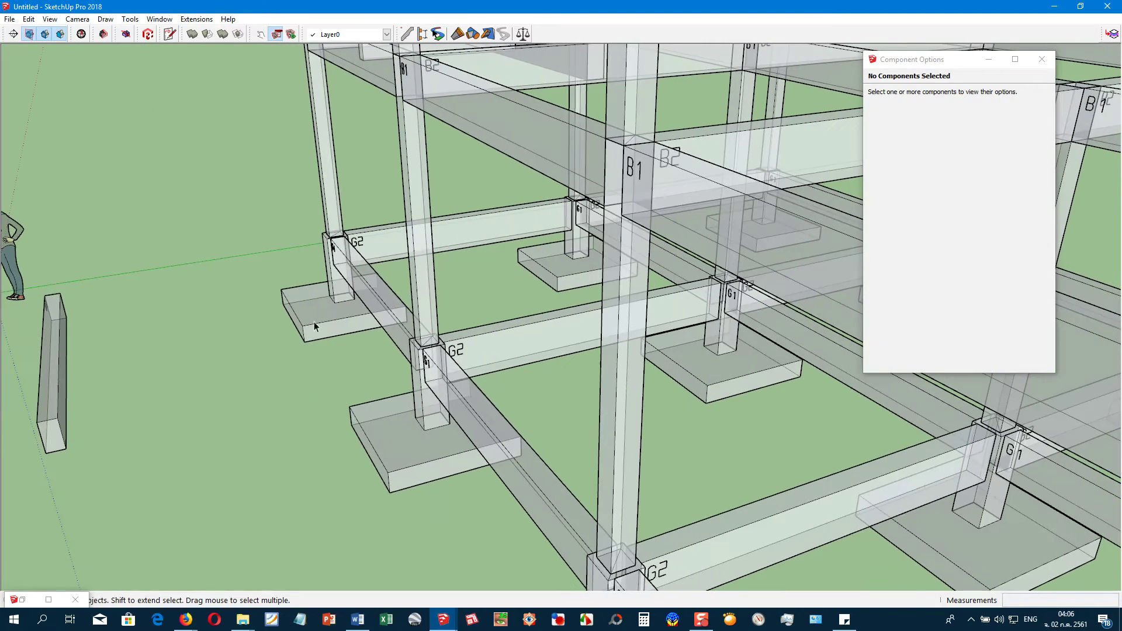
scroll(356, 245, "up", 2)
scroll(356, 246, "up", 2)
scroll(357, 247, "up", 2)
scroll(358, 247, "up", 2)
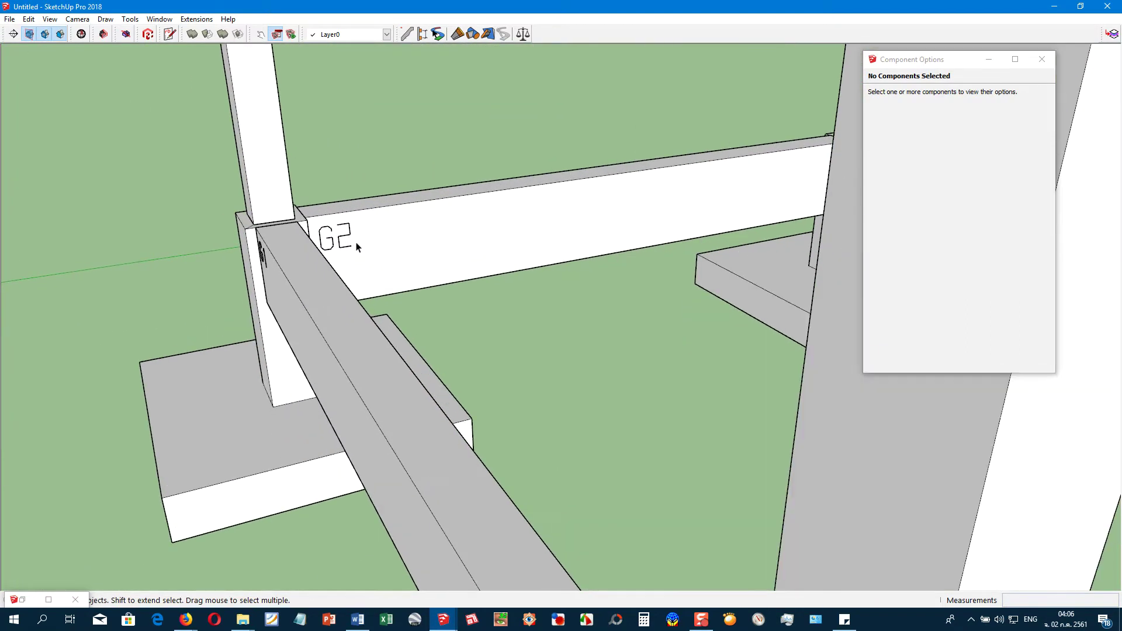
scroll(358, 246, "down", 2)
scroll(357, 246, "down", 2)
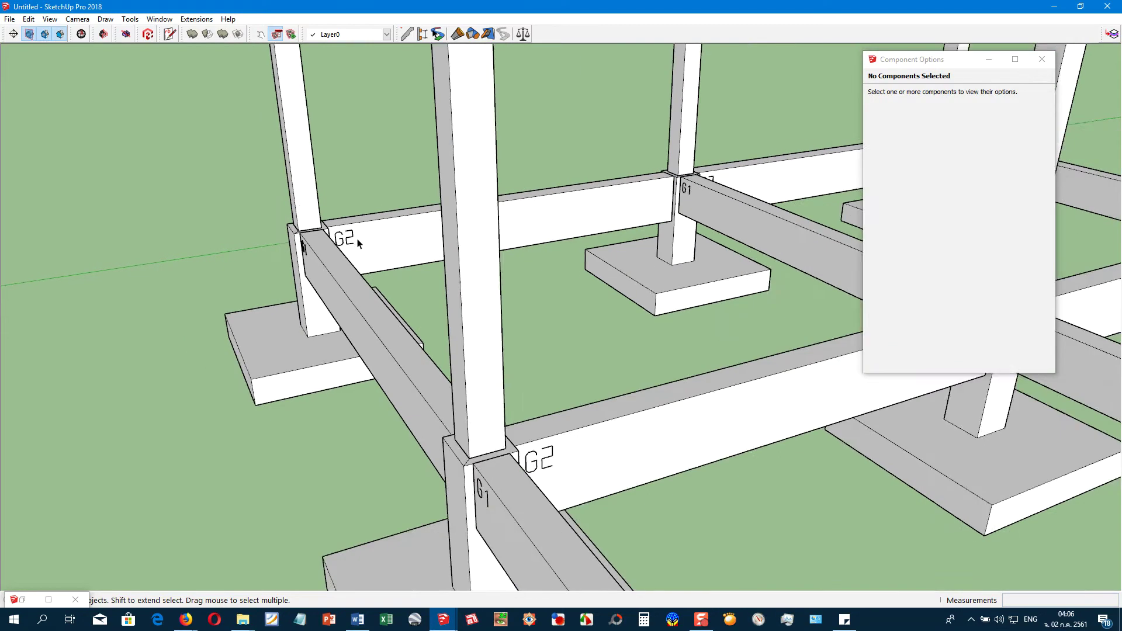
scroll(358, 244, "down", 2)
scroll(359, 241, "down", 2)
mouse_move(358, 241)
middle_mouse_down()
mouse_move(476, 351)
mouse_move(463, 261)
mouse_move(489, 281)
mouse_move(322, 273)
middle_mouse_up()
scroll(344, 319, "down", 2)
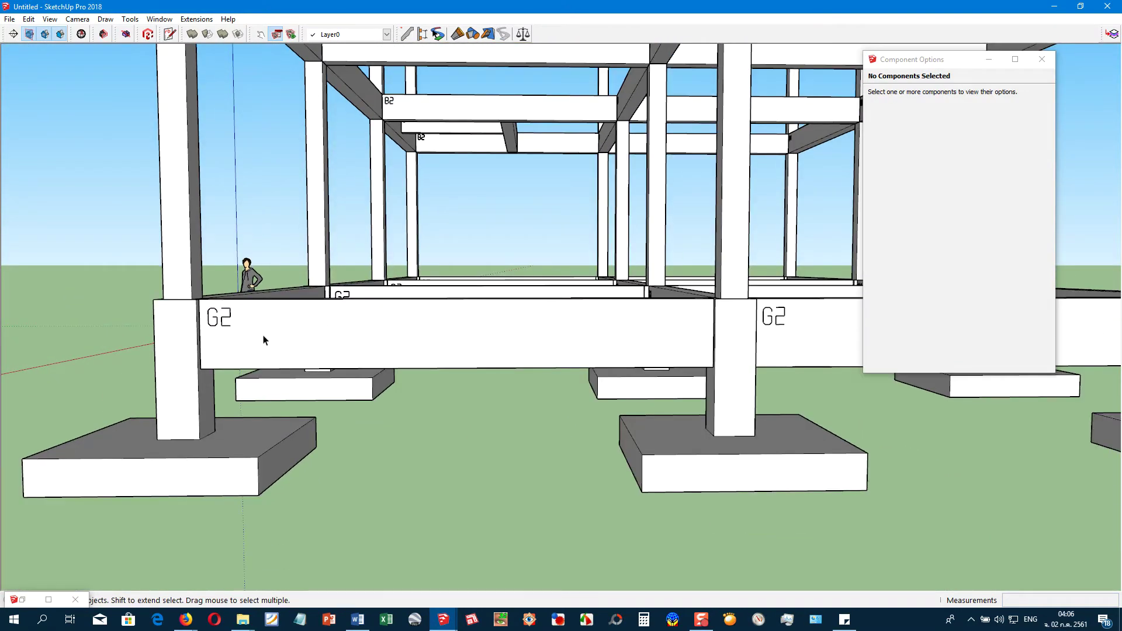
scroll(289, 318, "down", 1)
scroll(291, 328, "down", 1)
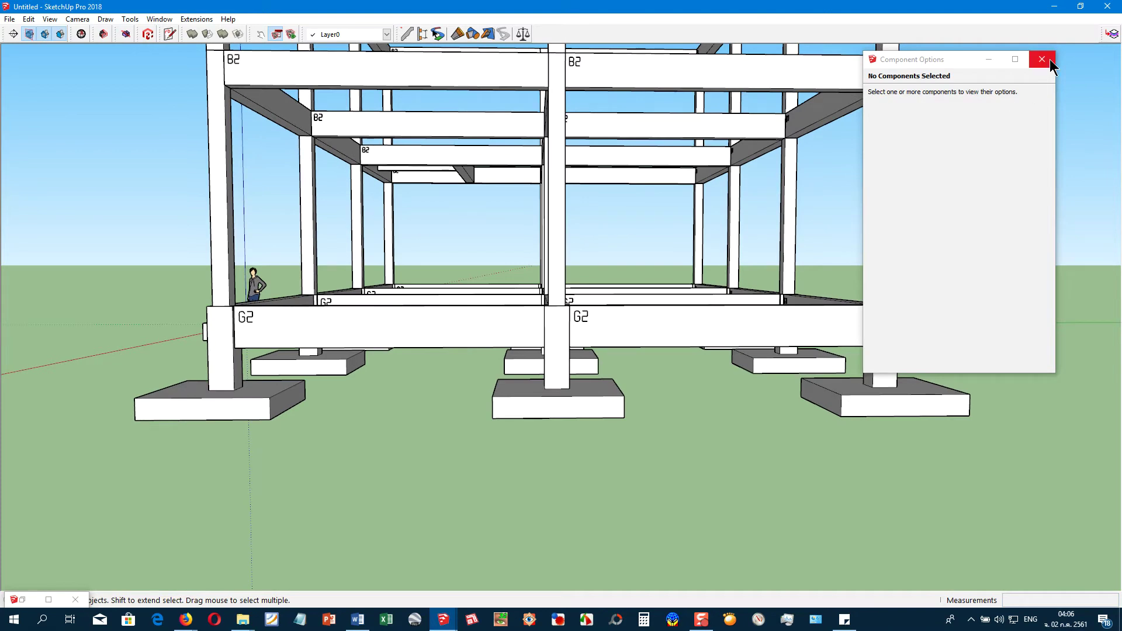
Close the Component Options panel and orbit up to inspect the B1 beams from the left
left_click(1049, 59)
mouse_move(521, 313)
middle_mouse_down()
mouse_move(614, 401)
mouse_move(582, 459)
middle_mouse_up()
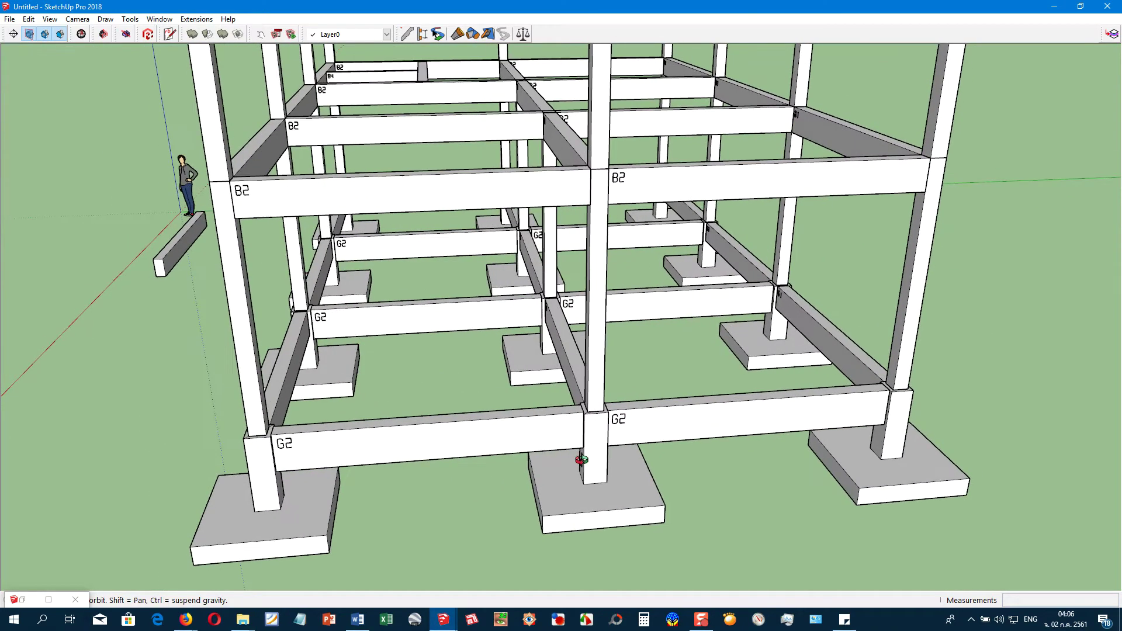
mouse_move(493, 312)
middle_mouse_down()
mouse_move(458, 250)
mouse_move(607, 258)
mouse_move(345, 239)
mouse_move(506, 251)
middle_mouse_up()
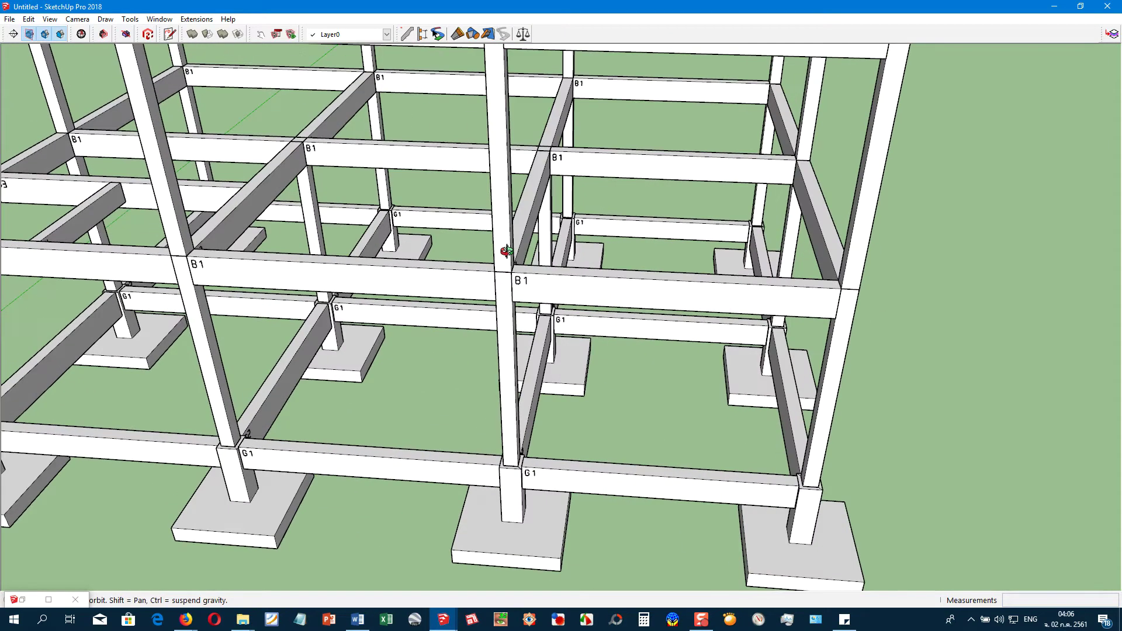
scroll(511, 257, "down", 2)
scroll(512, 264, "down", 2)
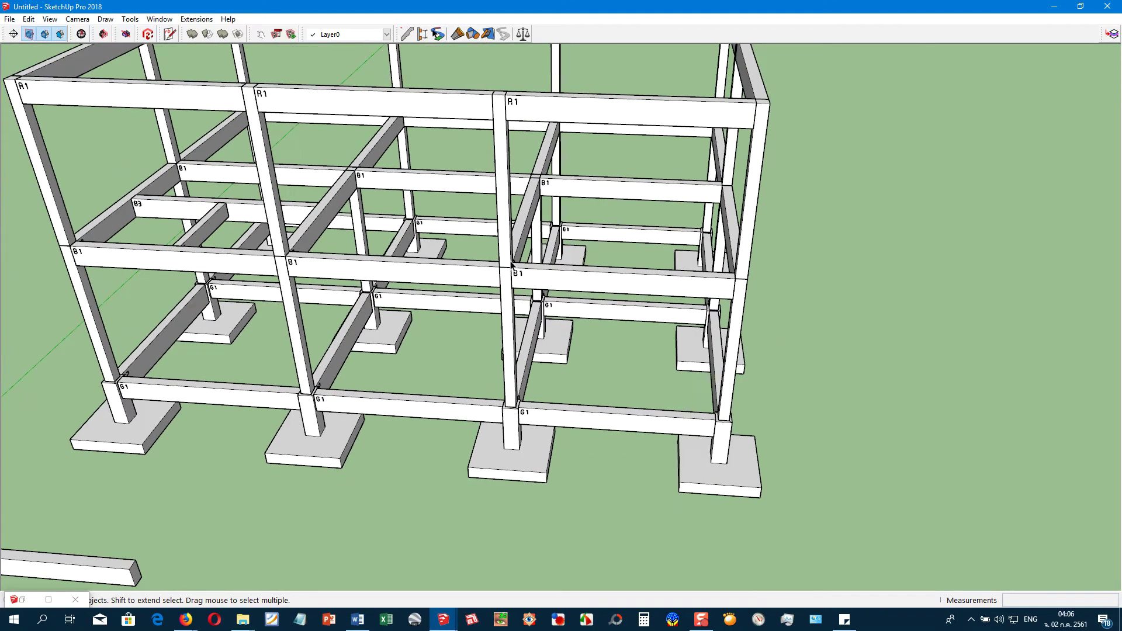
mouse_move(328, 266)
middle_mouse_down()
mouse_move(493, 238)
mouse_move(438, 294)
middle_mouse_up()
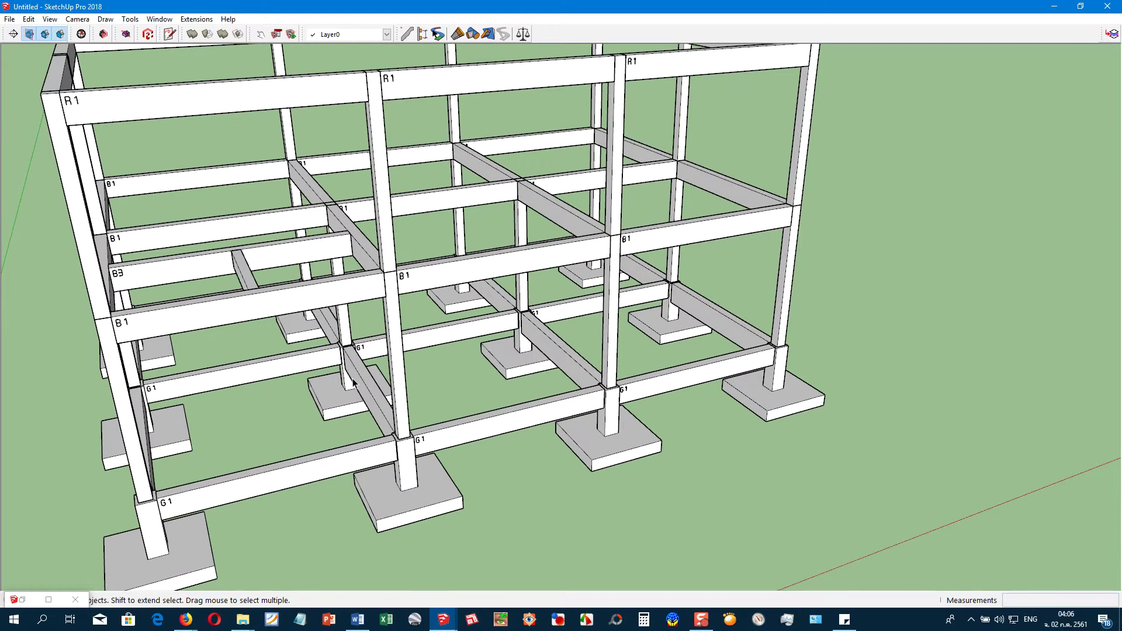
mouse_move(353, 381)
middle_mouse_down()
mouse_move(428, 299)
mouse_move(401, 321)
mouse_move(271, 366)
middle_mouse_up()
scroll(399, 382, "up", 3)
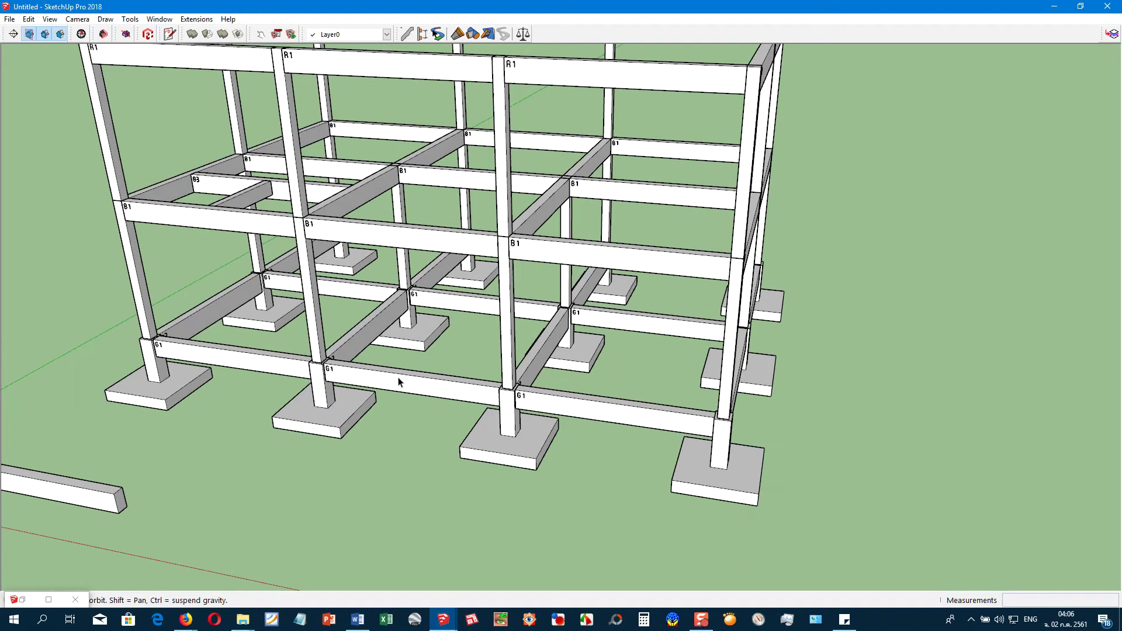
scroll(420, 370, "down", 3)
Orbit and zoom around the frame from front-left and rear-right until it stands upright
mouse_move(419, 370)
middle_mouse_down()
mouse_move(376, 418)
mouse_move(345, 407)
mouse_move(721, 381)
middle_mouse_up()
mouse_move(400, 317)
middle_mouse_down()
mouse_move(375, 305)
mouse_move(777, 303)
middle_mouse_up()
scroll(569, 361, "up", 5)
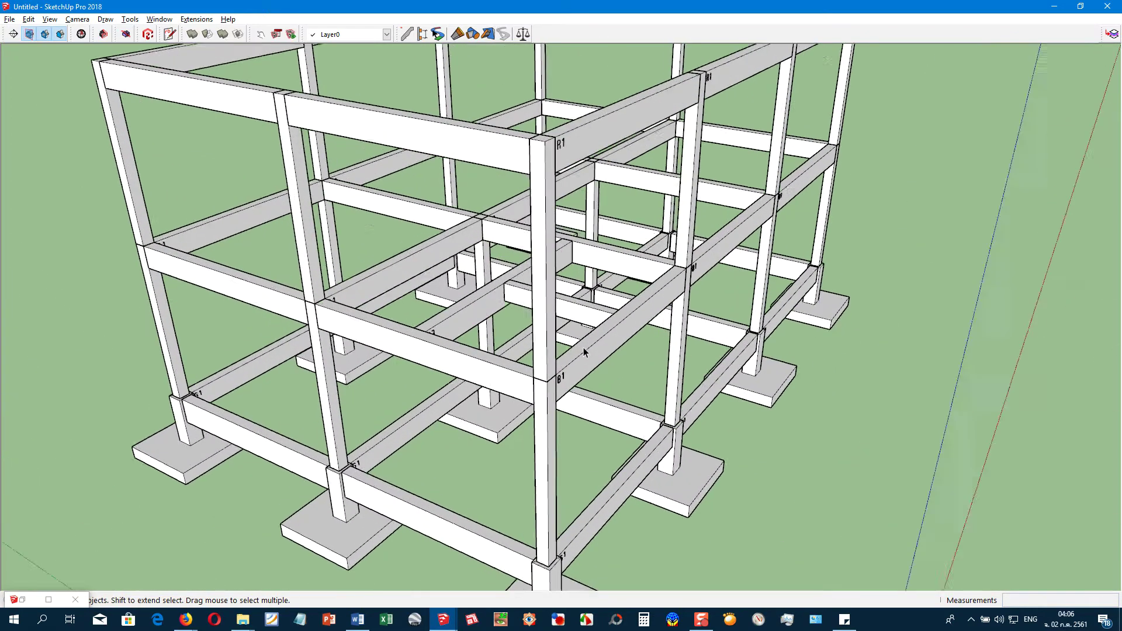
middle_click_drag(561, 357, 548, 345)
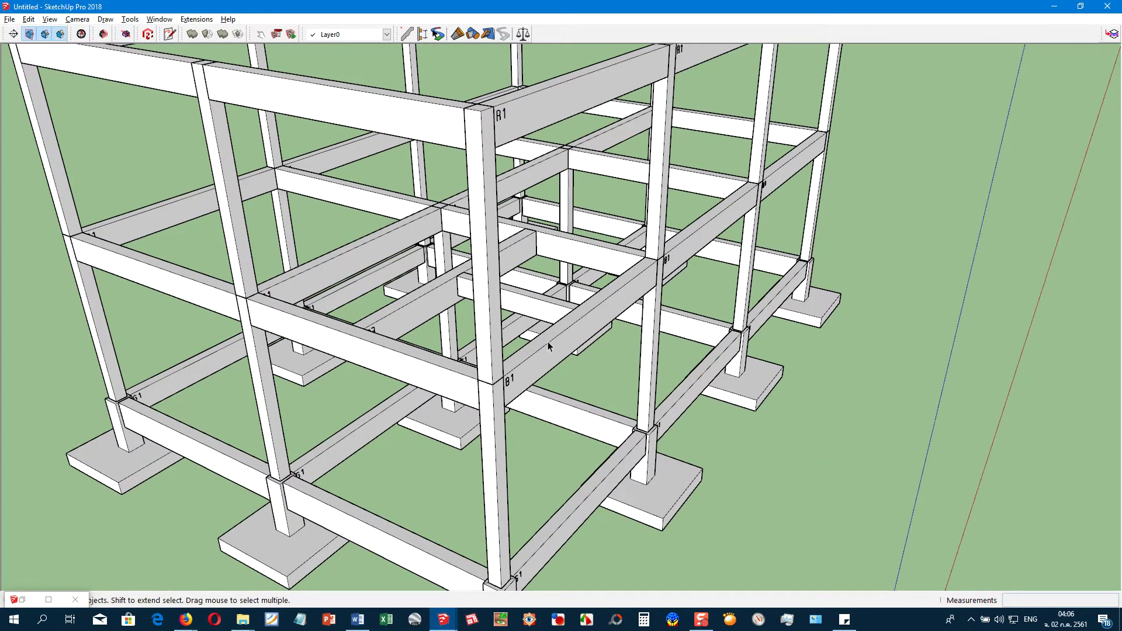
scroll(549, 341, "down", 3)
scroll(548, 342, "down", 4)
scroll(537, 337, "down", 3)
middle_click_drag(527, 332, 597, 316)
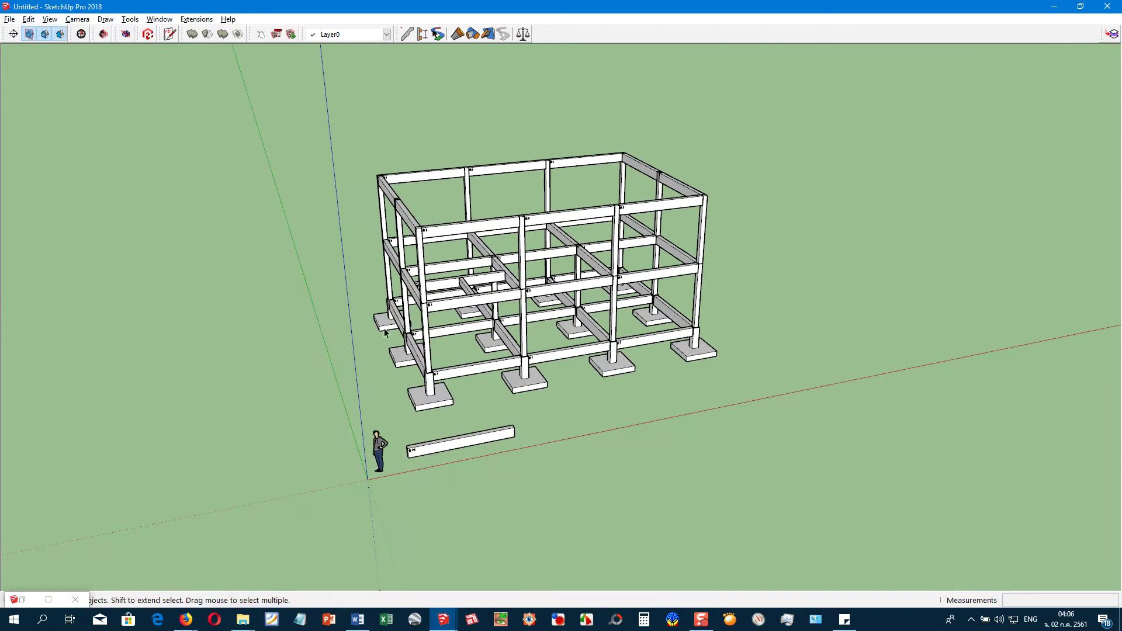
scroll(598, 316, "up", 3)
scroll(589, 333, "up", 1)
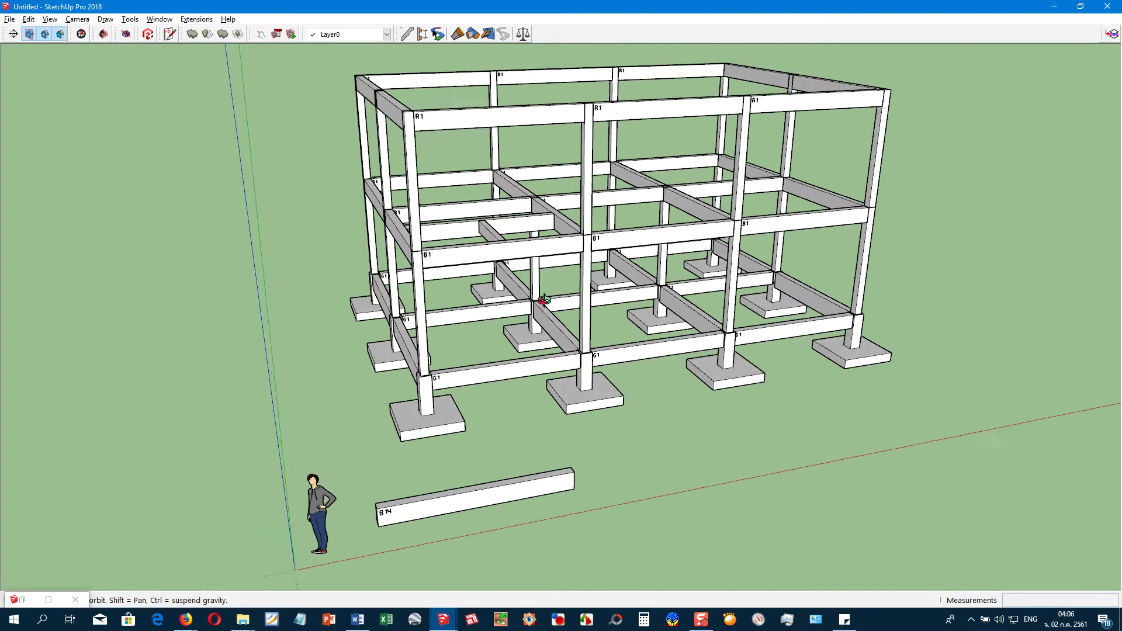
scroll(602, 316, "up", 2)
scroll(631, 281, "up", 1)
scroll(666, 235, "up", 3)
middle_click_drag(666, 235, 604, 265)
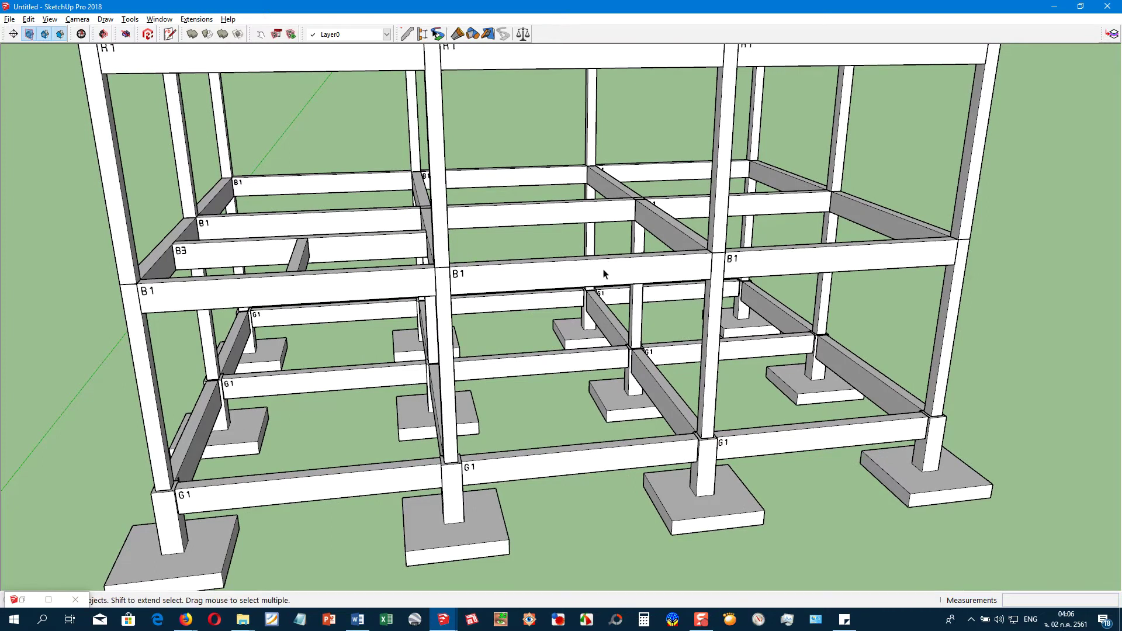
scroll(605, 273, "down", 3)
mouse_move(588, 268)
middle_mouse_down()
mouse_move(357, 306)
mouse_move(676, 339)
middle_mouse_up()
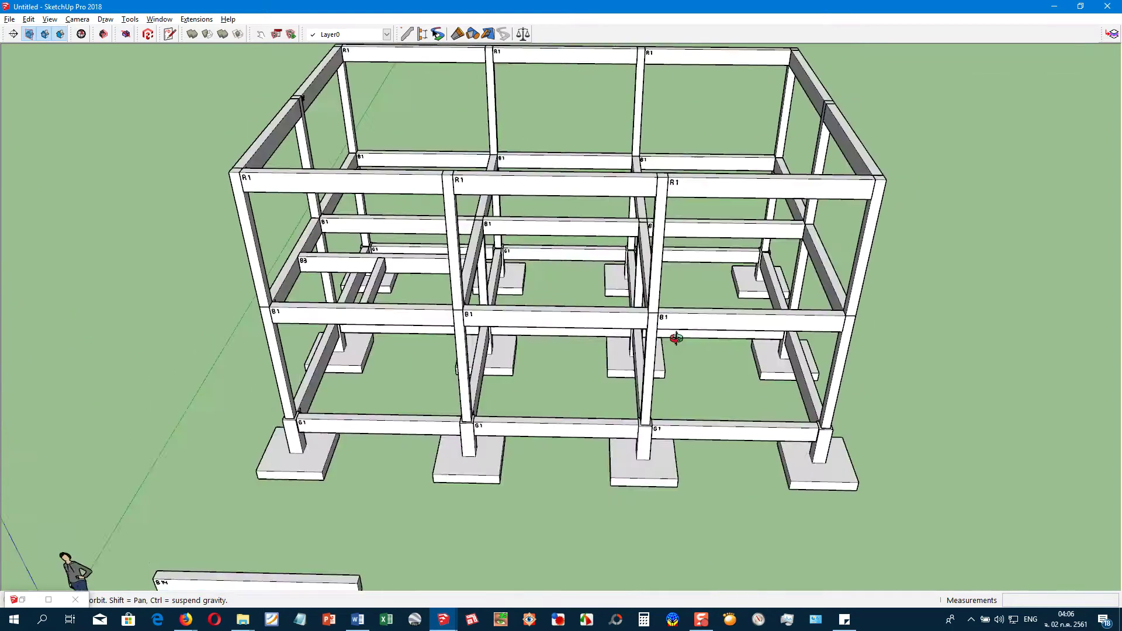
scroll(564, 329, "up", 3)
middle_click_drag(468, 345, 569, 321)
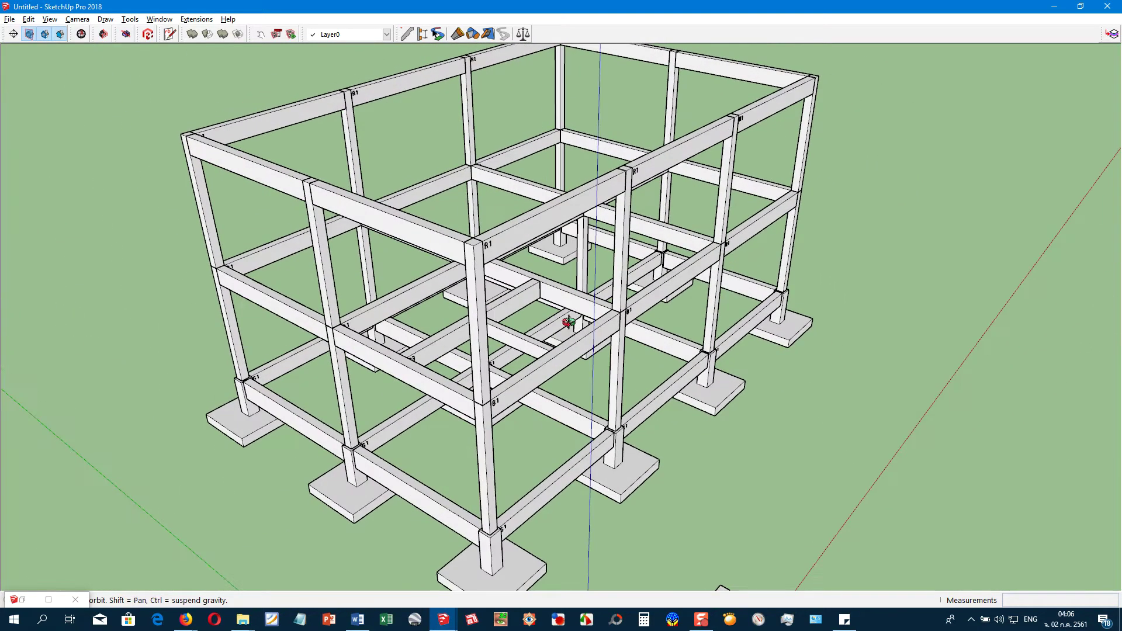
Open the top-floor beam group and flip the selected beam along the green axis
left_click(380, 222)
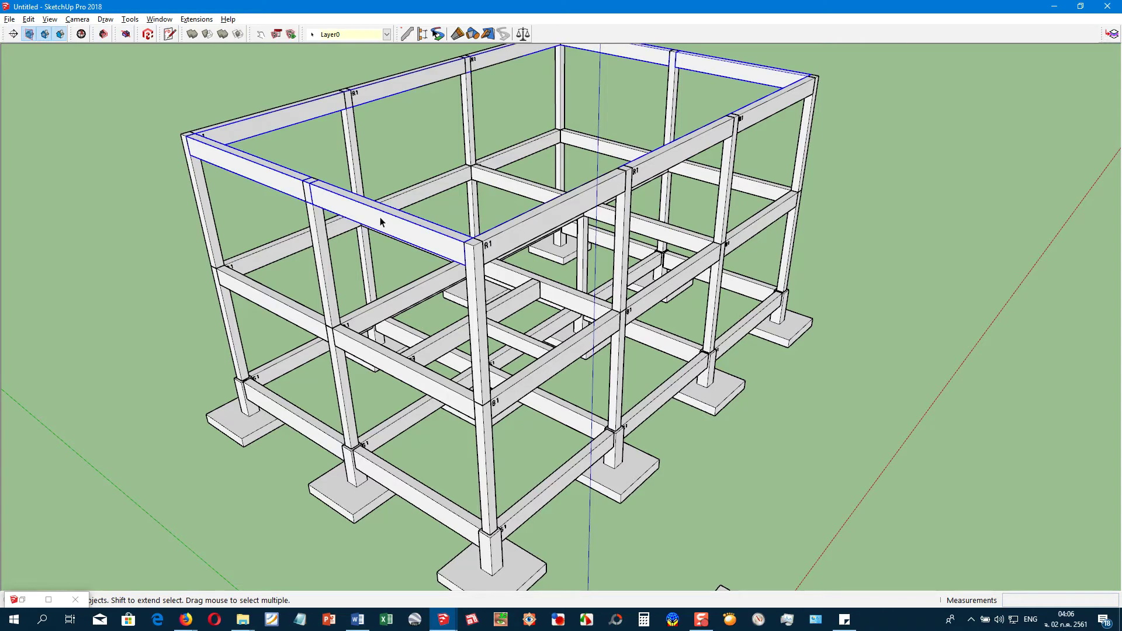
middle_click_drag(381, 221, 413, 325)
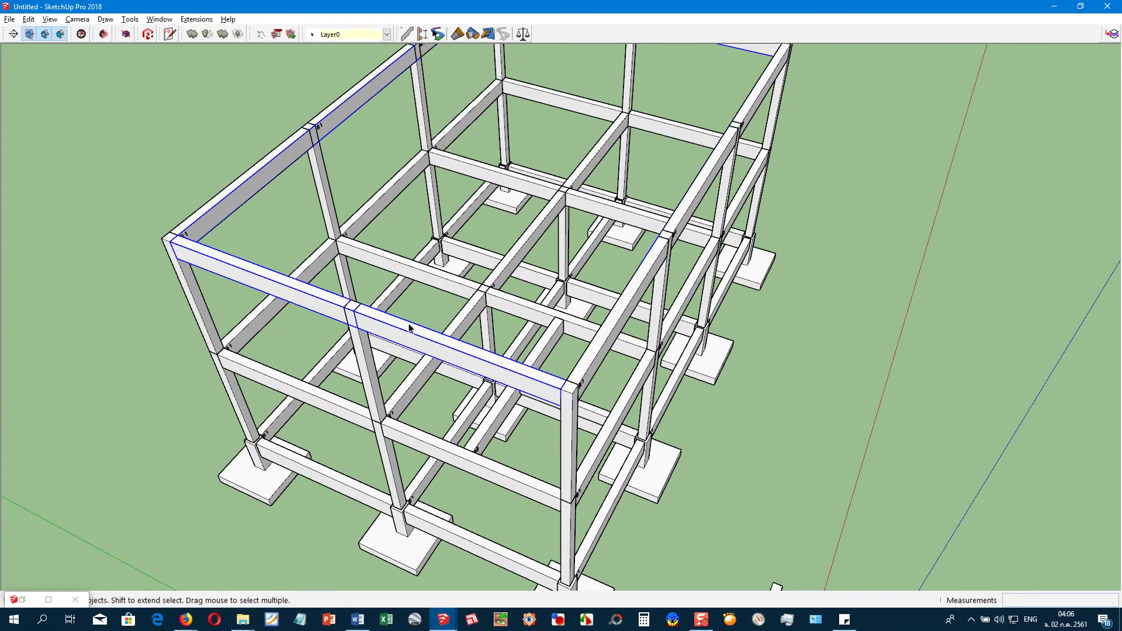
double_click(409, 328)
right_click(402, 336)
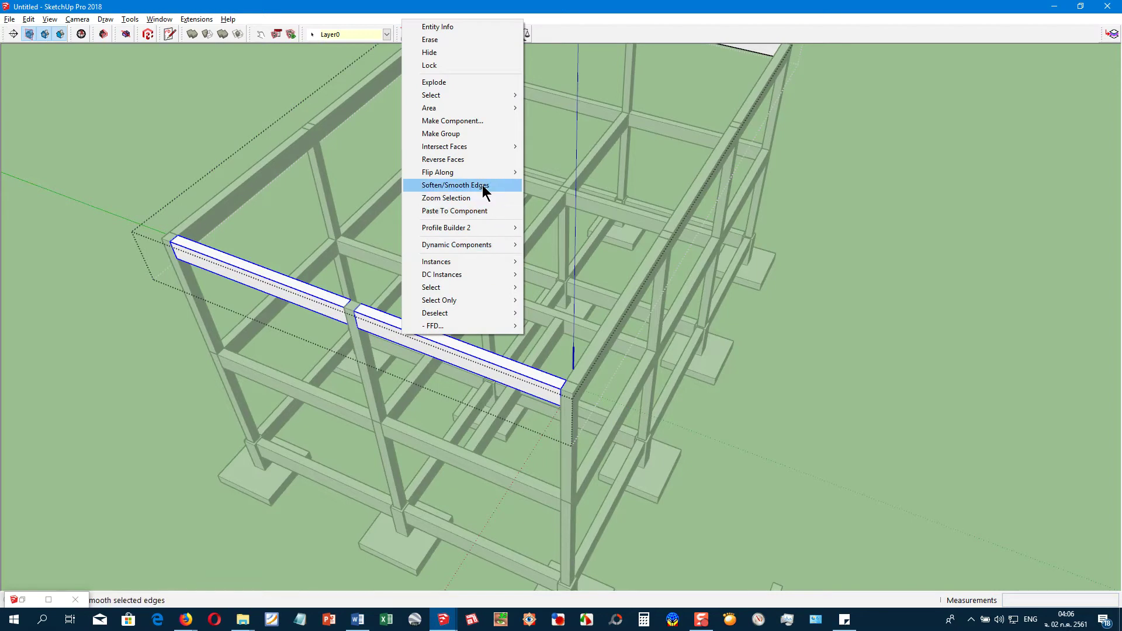
mouse_move(437, 171)
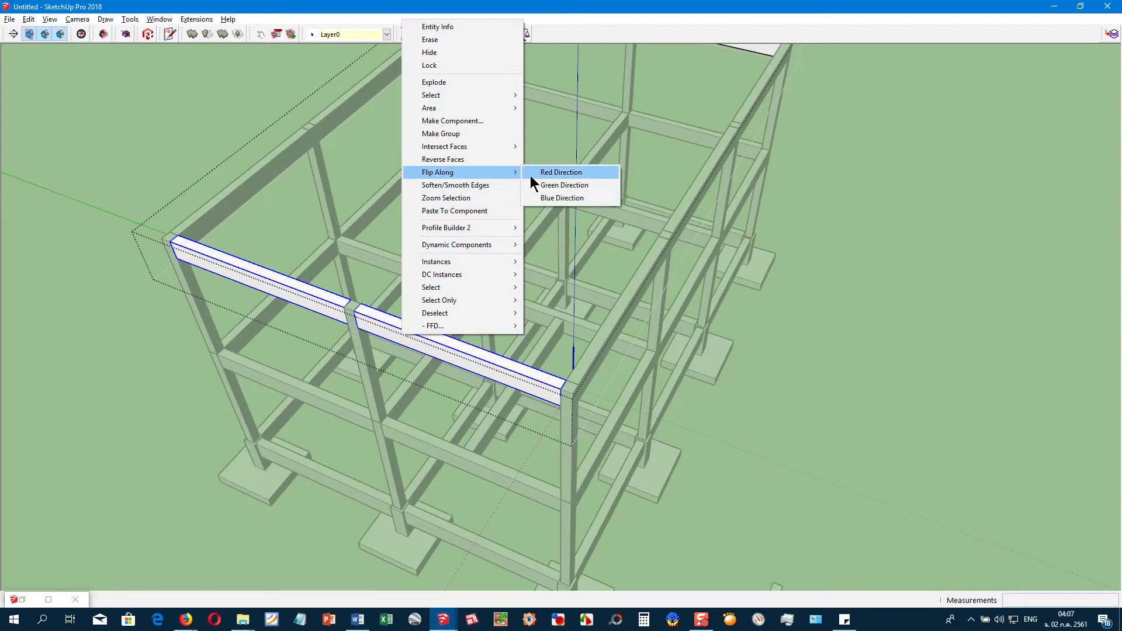
left_click(556, 186)
Select the two upper beams and flip them along the red axis
middle_click_drag(533, 390, 68, 408)
scroll(277, 176, "up", 5)
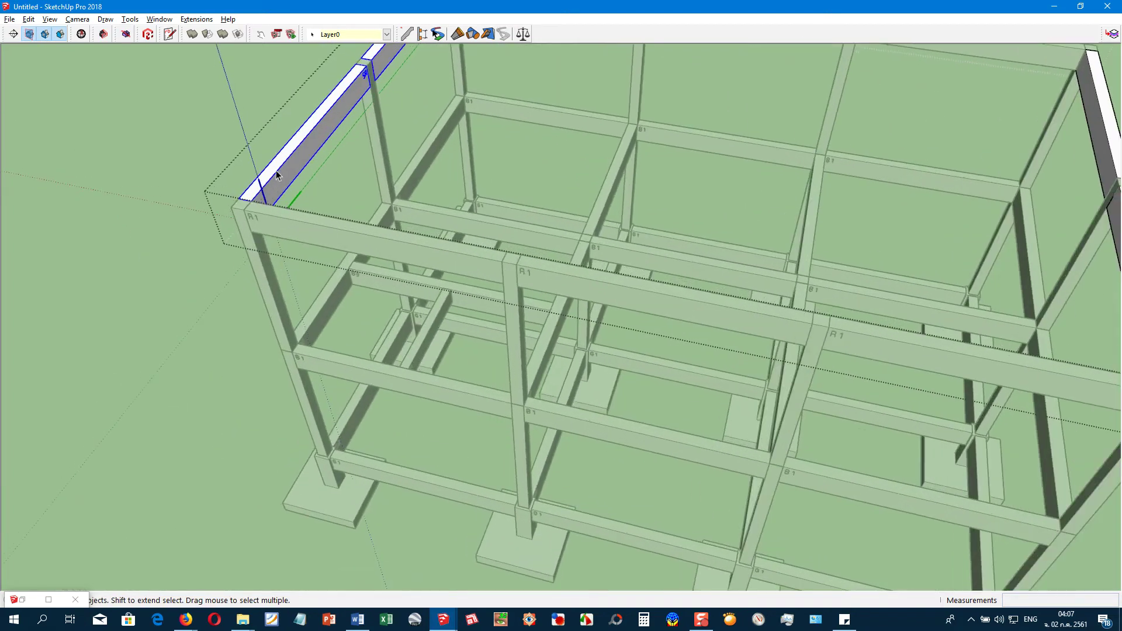
left_click(297, 162, "shift")
left_click(296, 159, "shift")
middle_click_drag(295, 159, 300, 219, "shift")
left_click(359, 159, "shift")
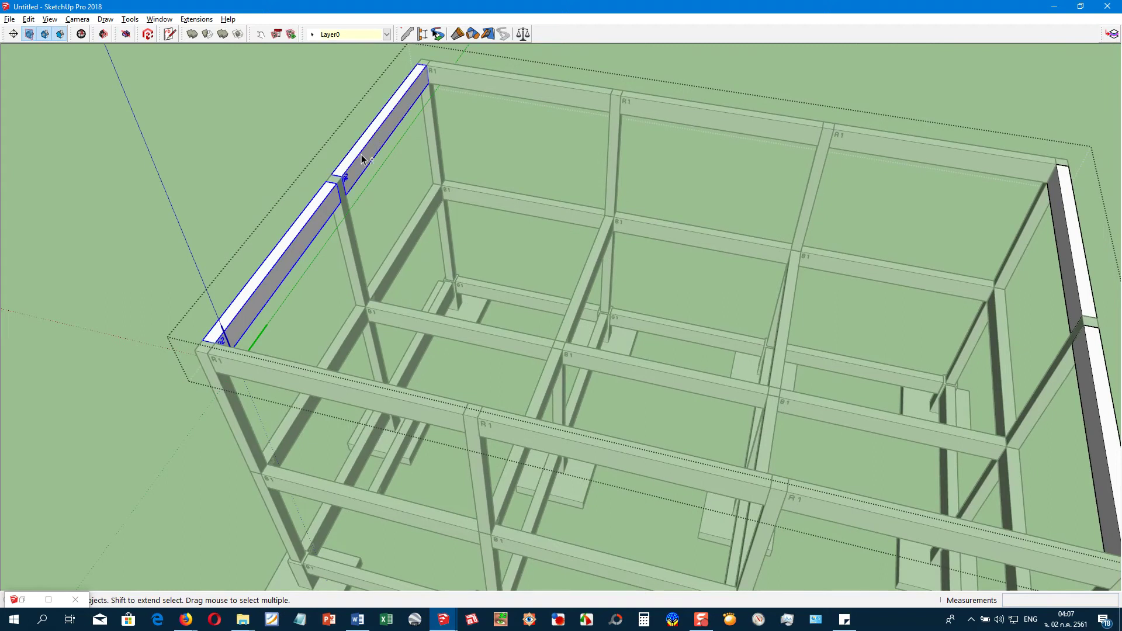
scroll(359, 159, "up", 1)
scroll(359, 159, "up", 1)
right_click(359, 159)
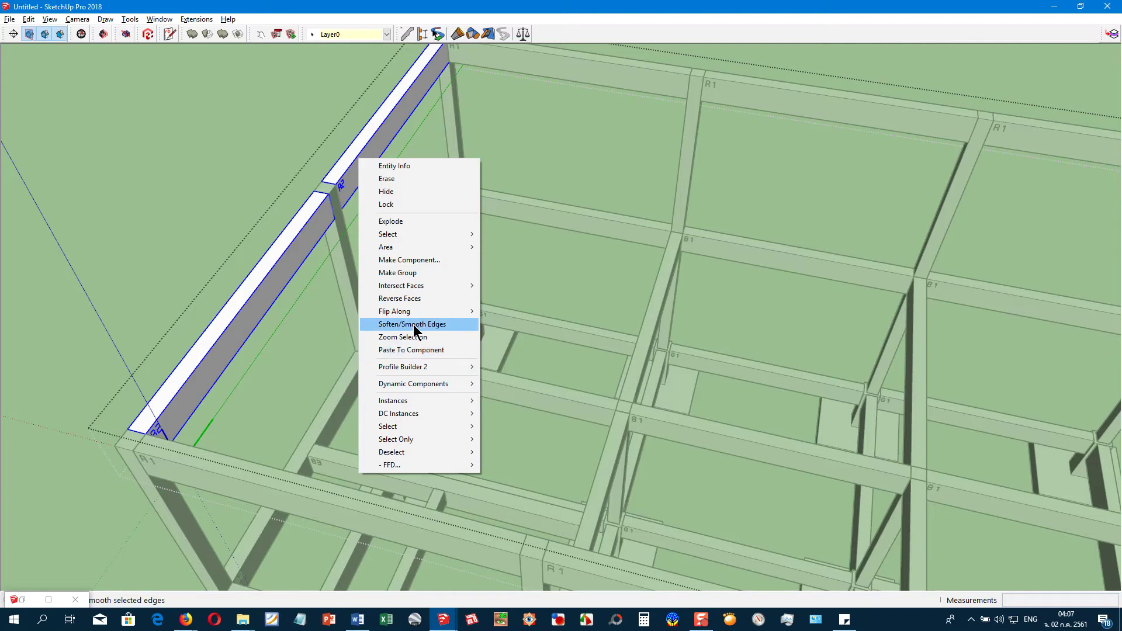
left_click(522, 311)
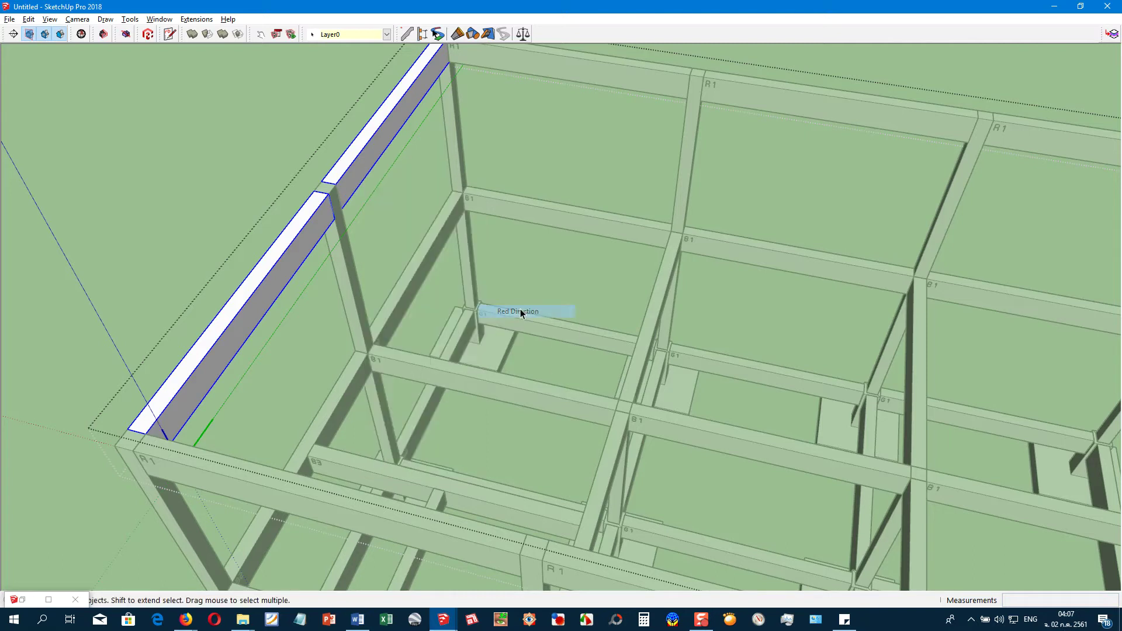
Rotate both upper R2 beams 180° about their midpoint
middle_click_drag(240, 414, 588, 348)
left_click(627, 334)
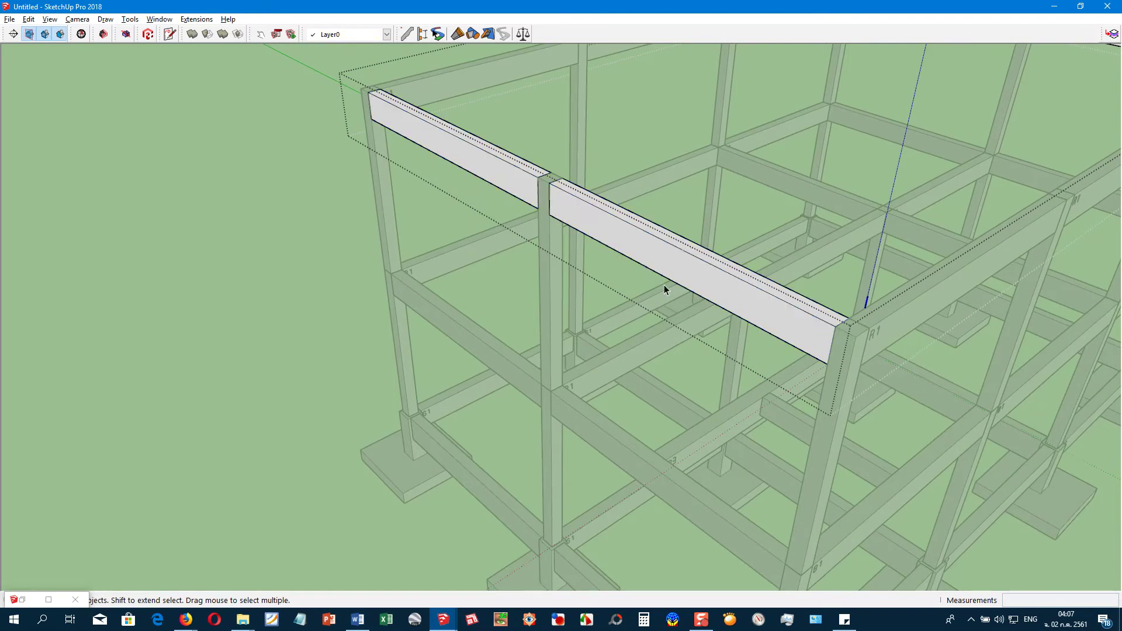
left_click(676, 262)
middle_click_drag(676, 262, 449, 283)
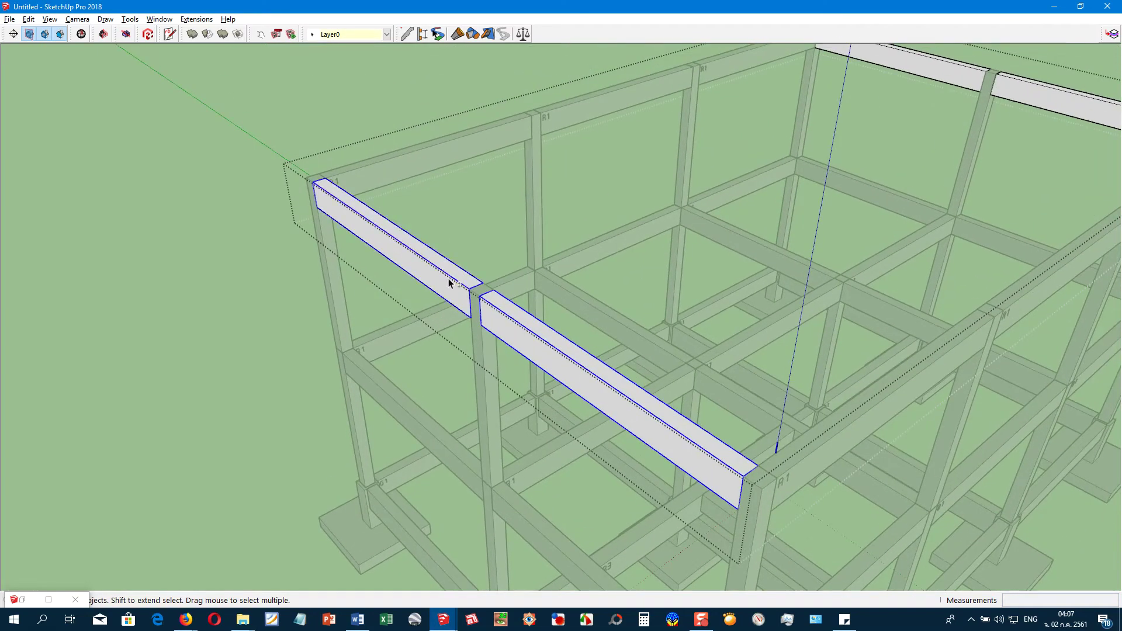
scroll(450, 284, "down", 2)
scroll(483, 318, "down", 2)
scroll(509, 339, "down", 1)
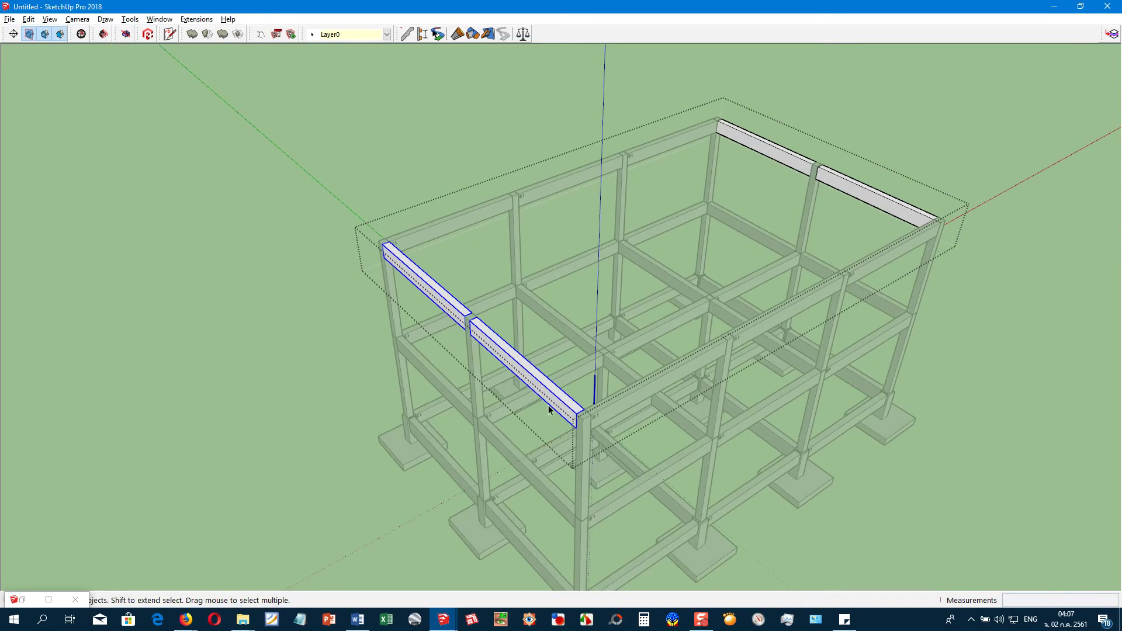
scroll(549, 409, "up", 1)
scroll(454, 313, "up", 2)
scroll(453, 302, "up", 2)
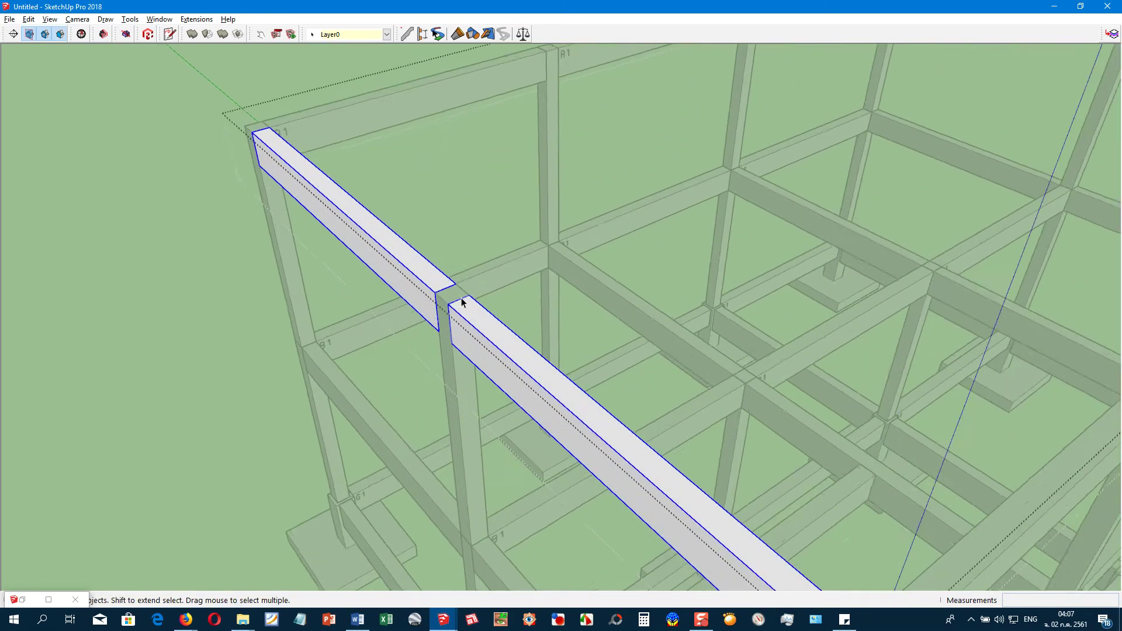
scroll(454, 306, "up", 1)
key("q")
left_click(462, 286)
left_click(491, 274)
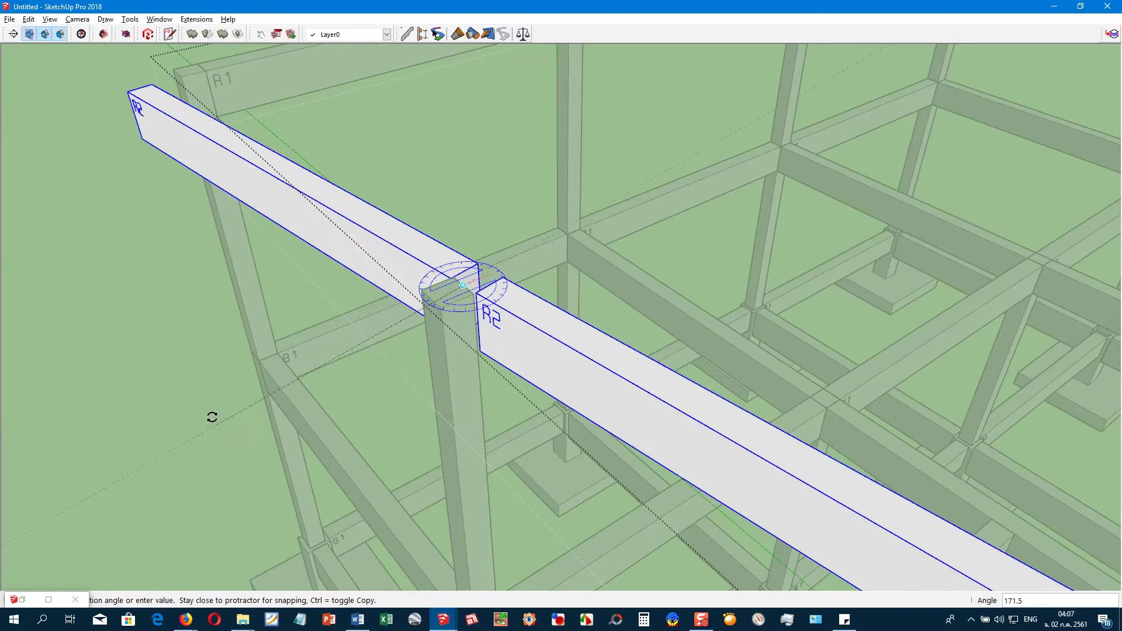
left_click(198, 402)
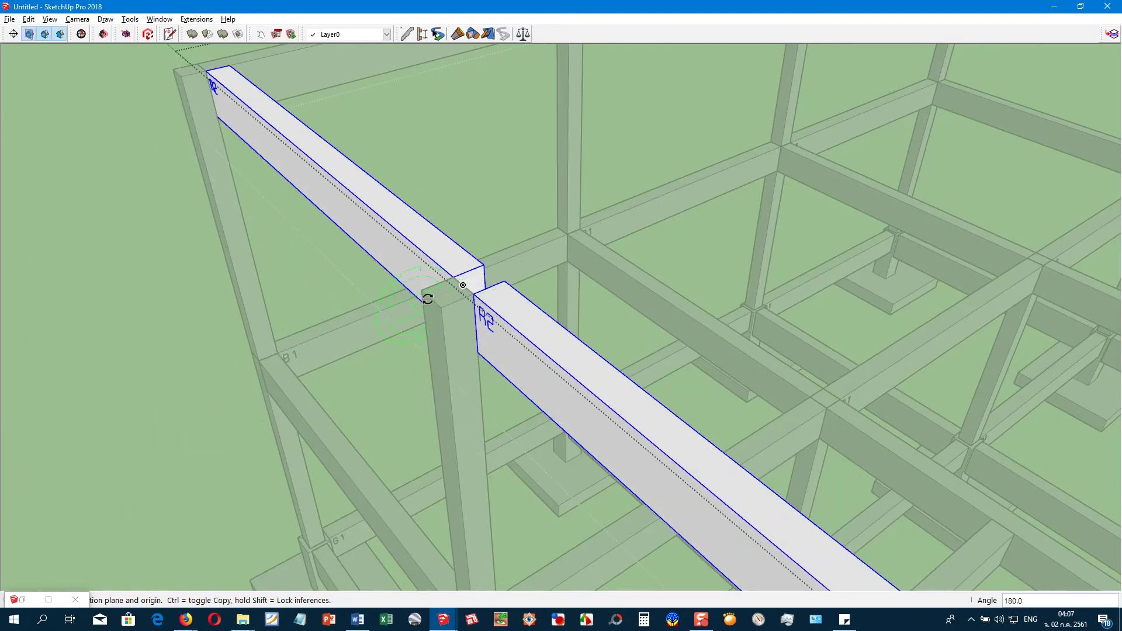
Move the rotated R2 beam by its end into line over the corner column
key("m")
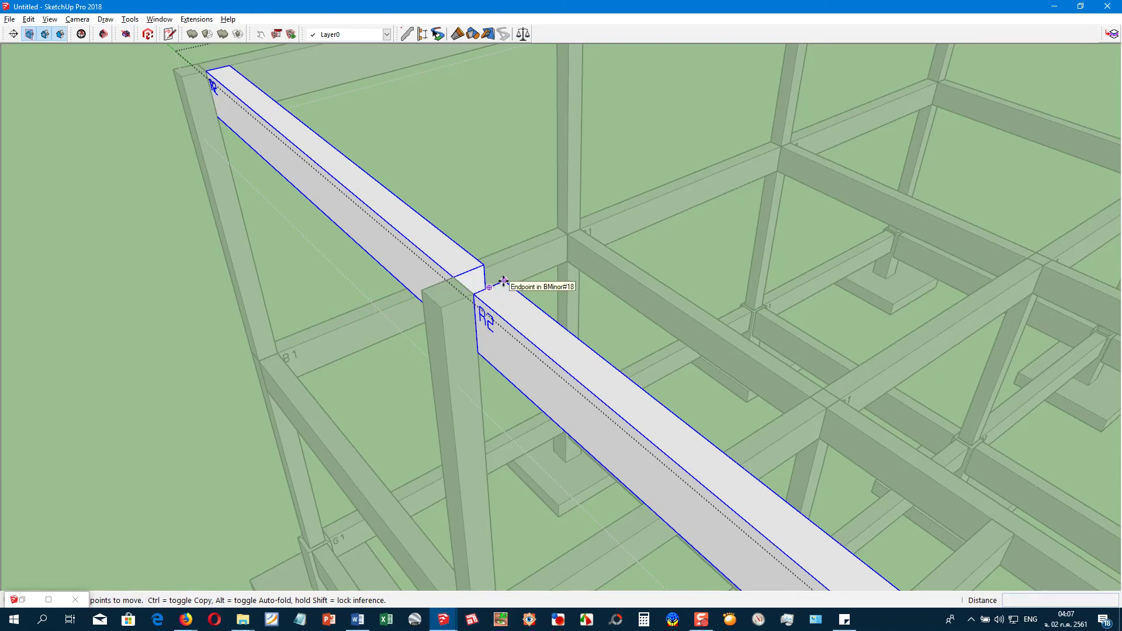
left_click(504, 281)
left_click(460, 314)
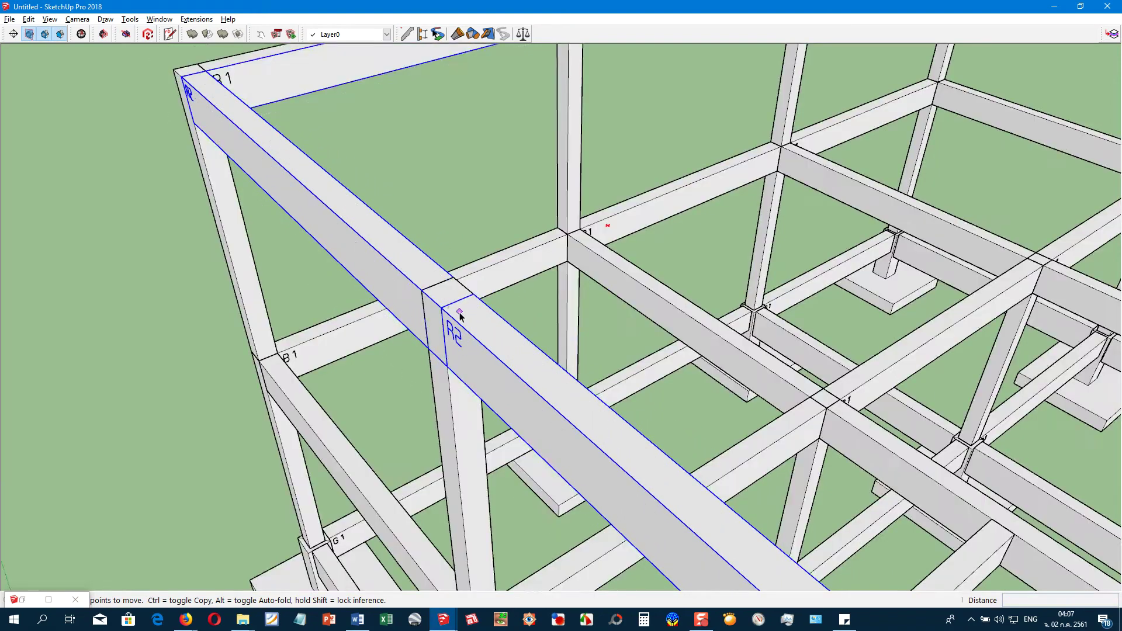
scroll(460, 315, "down", 5)
middle_click_drag(342, 336, 582, 239)
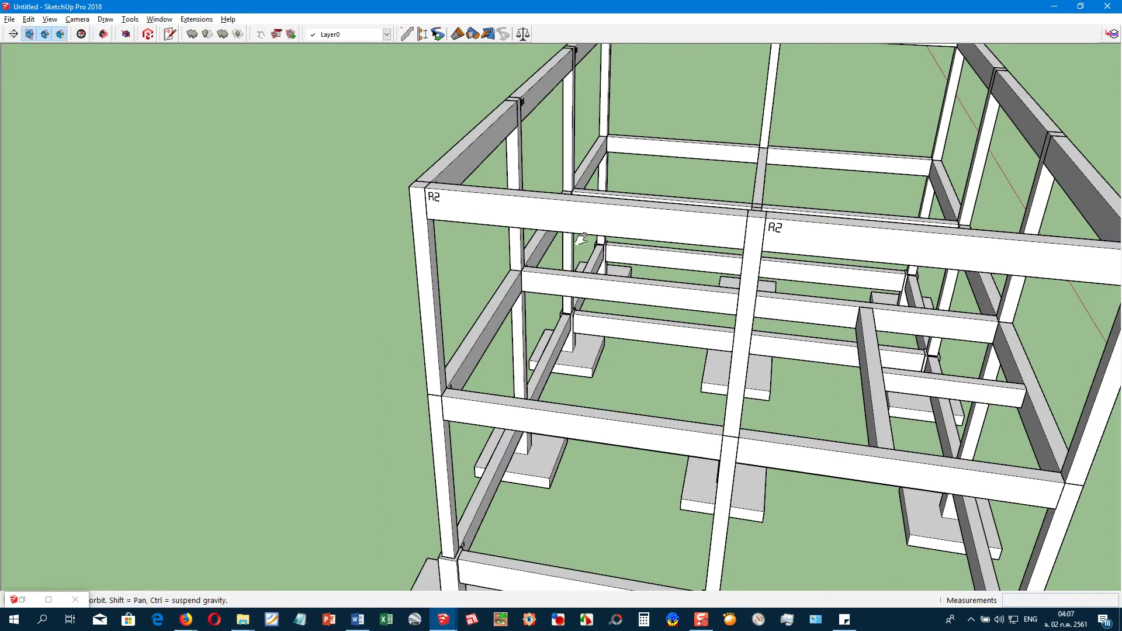
Orbit and zoom around the two-storey frame to inspect the R1 roof beams and the R2 corner
scroll(581, 238, "down", 5)
middle_click_drag(726, 318, 516, 288)
scroll(444, 287, "up", 3)
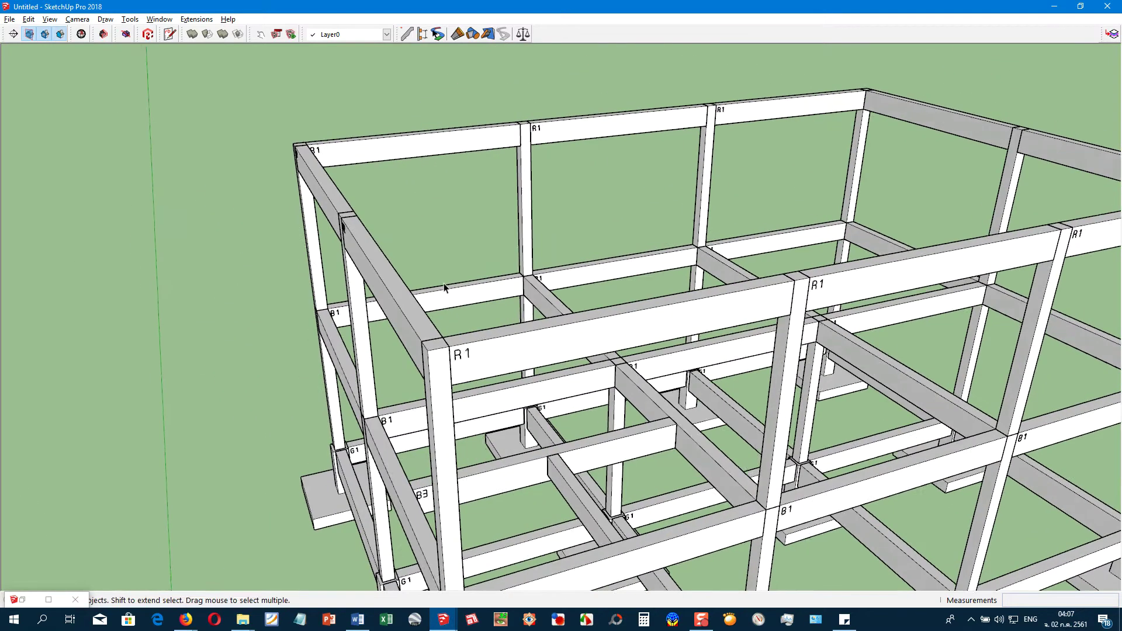
scroll(620, 245, "down", 3)
mouse_move(620, 246)
middle_mouse_down()
mouse_move(651, 222)
mouse_move(538, 258)
mouse_move(784, 248)
middle_mouse_up()
scroll(643, 251, "down", 3)
scroll(625, 256, "up", 3)
middle_click_drag(463, 268, 636, 277)
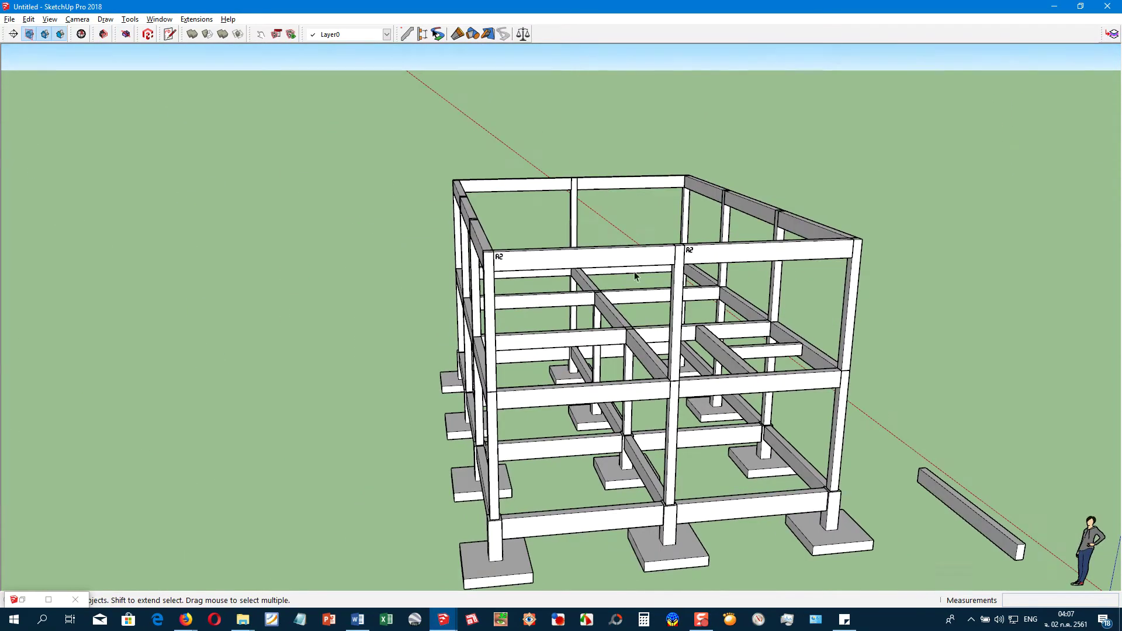
scroll(501, 257, "up", 3)
scroll(501, 251, "up", 3)
mouse_move(468, 250)
middle_mouse_down()
mouse_move(693, 235)
mouse_move(358, 263)
mouse_move(939, 243)
middle_mouse_up()
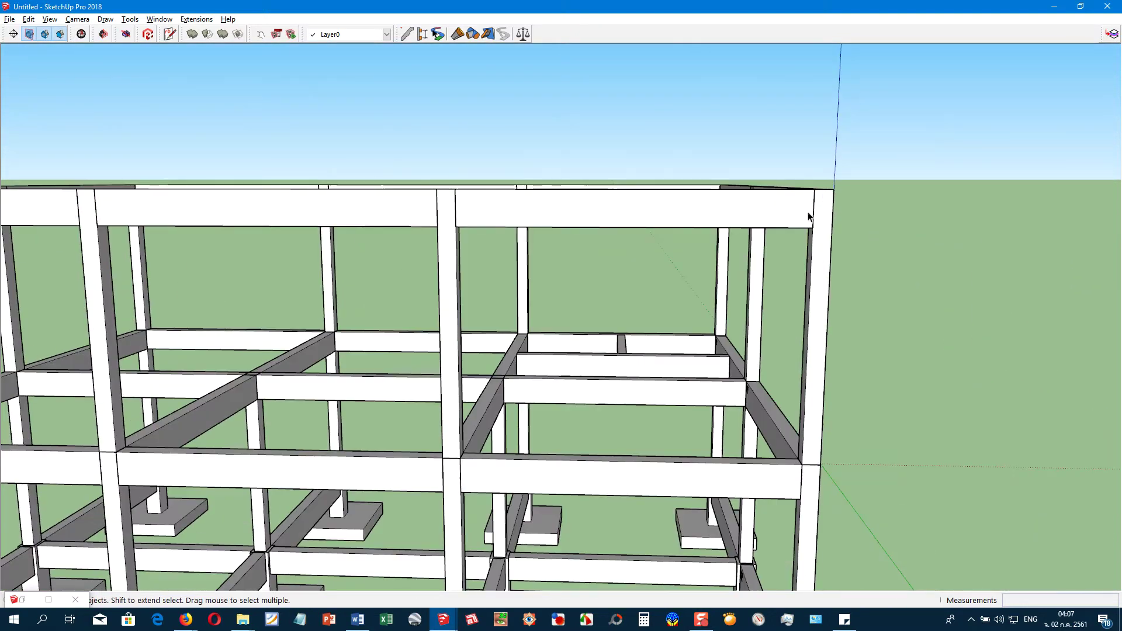
scroll(809, 217, "down", 2)
scroll(808, 210, "down", 2)
scroll(809, 209, "down", 3)
scroll(813, 207, "down", 2)
mouse_move(812, 207)
middle_mouse_down()
mouse_move(752, 233)
mouse_move(304, 278)
mouse_move(623, 276)
mouse_move(451, 268)
mouse_move(428, 231)
mouse_move(485, 248)
mouse_move(468, 250)
middle_mouse_up()
scroll(486, 257, "up", 3)
scroll(492, 242, "up", 3)
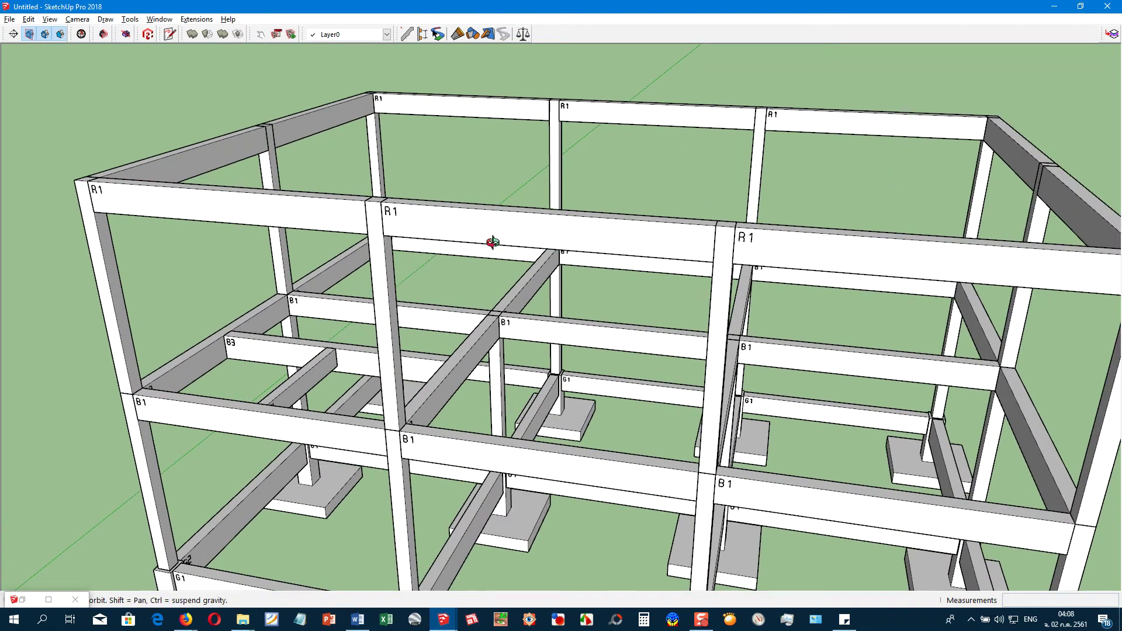
scroll(493, 243, "down", 3)
scroll(465, 185, "down", 3)
scroll(465, 184, "down", 2)
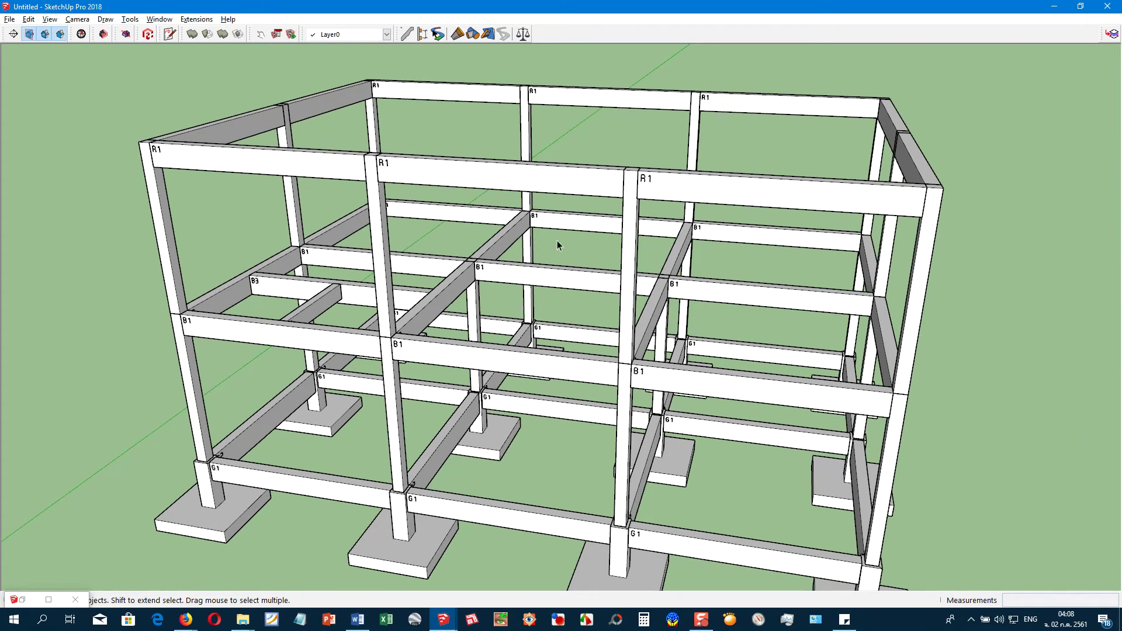
With Paint Bucket, colour the G1 ground beams yellow and the cross ground beams green
key("b")
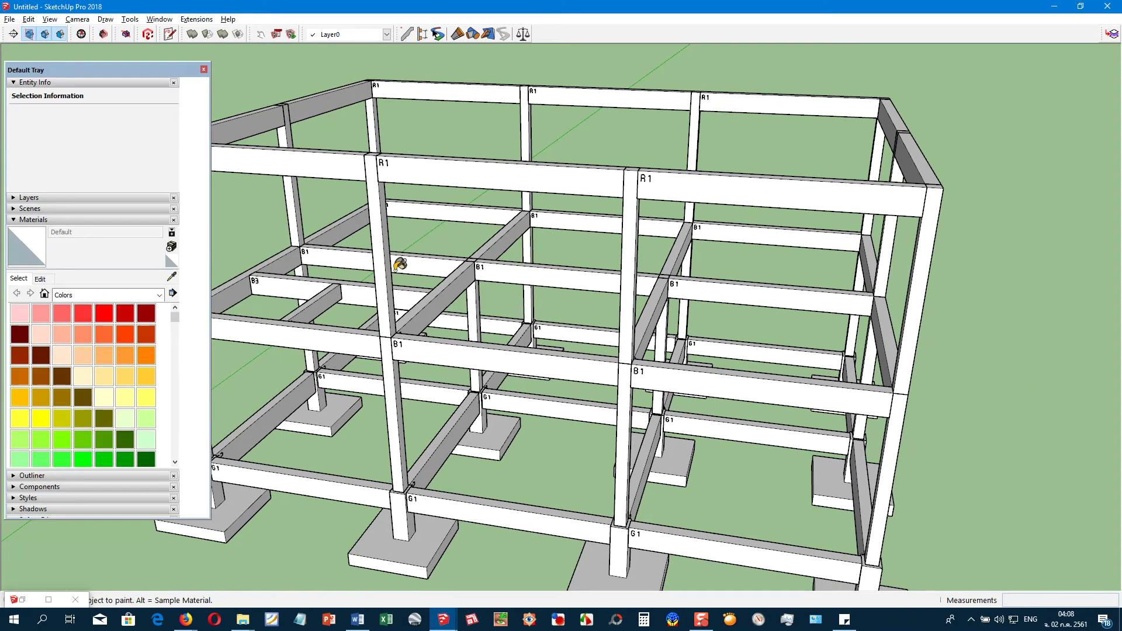
left_click(104, 398)
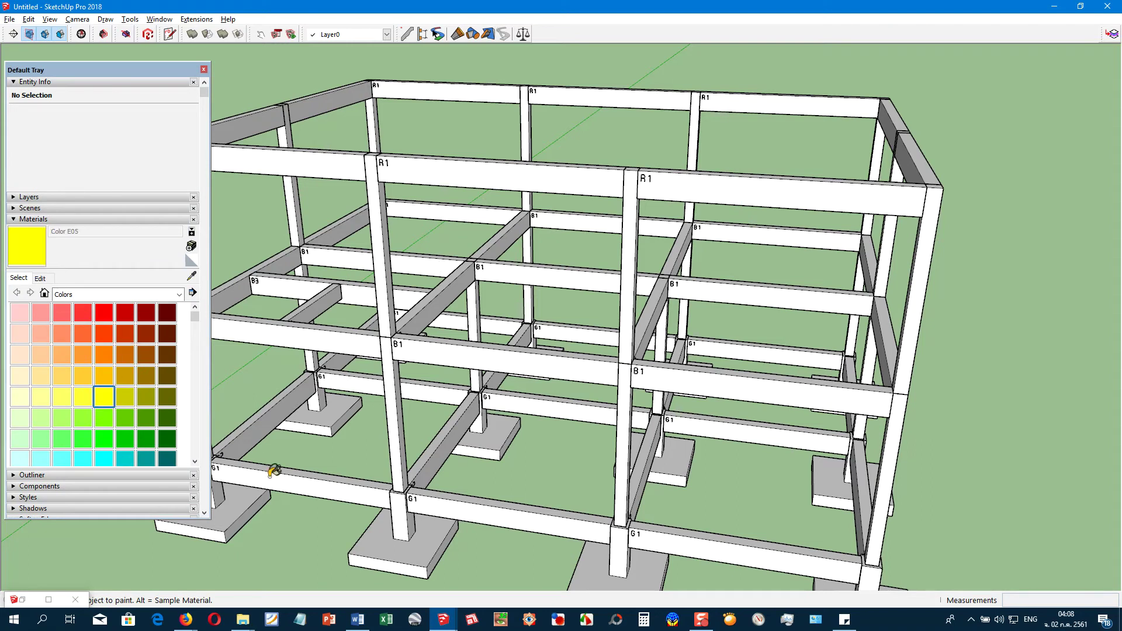
left_click(338, 481)
scroll(342, 474, "down", 1)
scroll(342, 475, "down", 2)
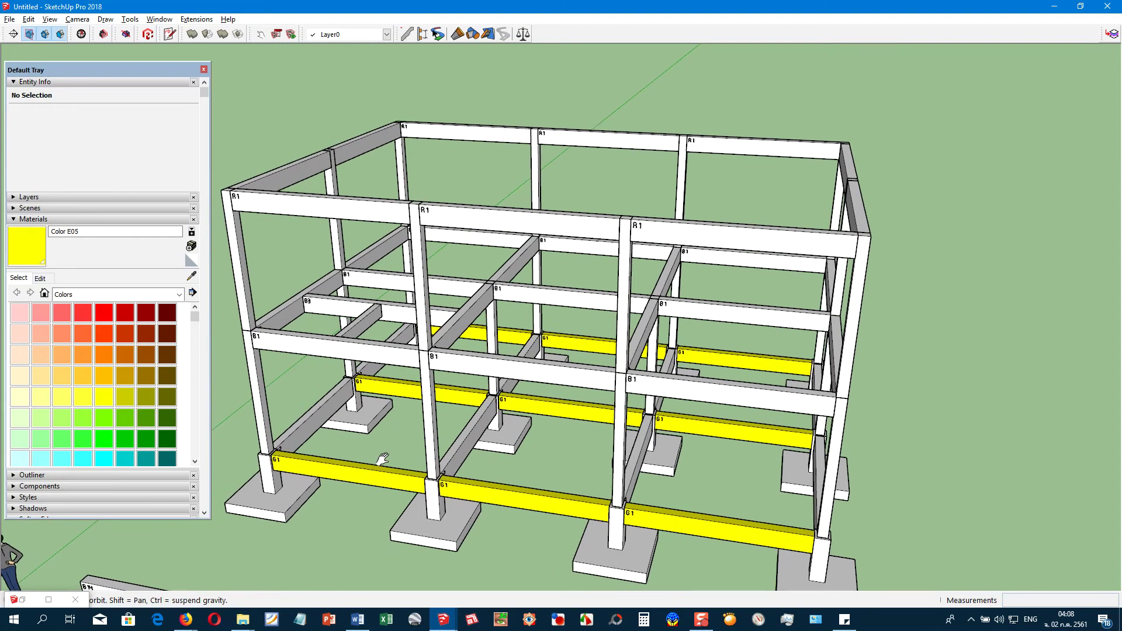
left_click(131, 439)
left_click(314, 417)
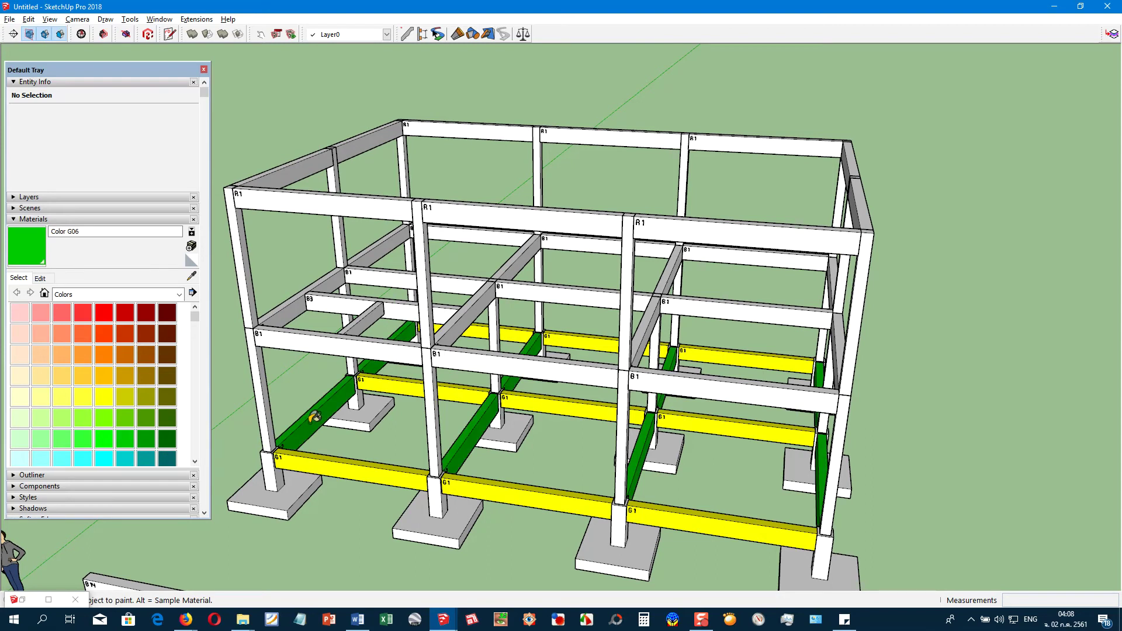
Paint the B1 floor beams cyan, the cross floor beams dusty pink and B3 bright pink
left_click(106, 461)
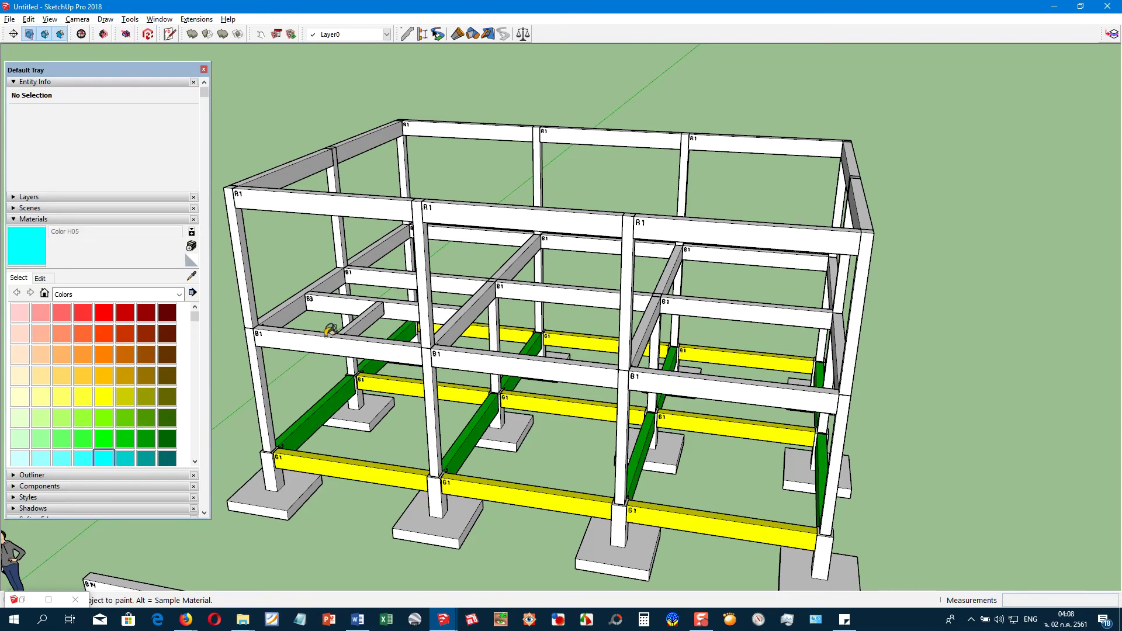
left_click(253, 347)
scroll(176, 421, "down", 3)
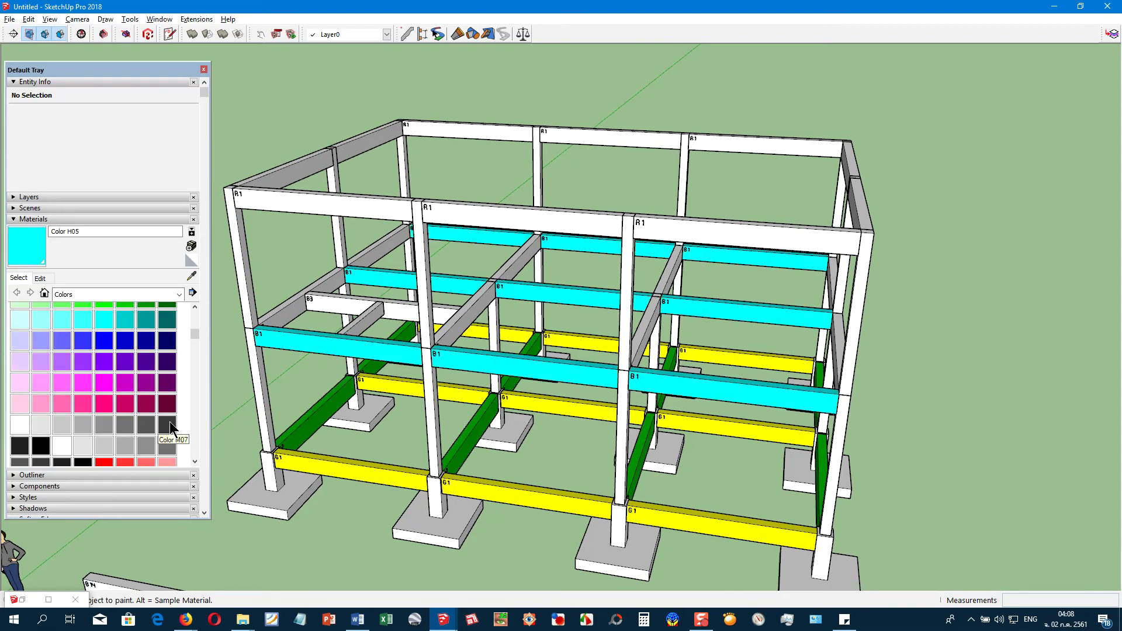
left_click(168, 462)
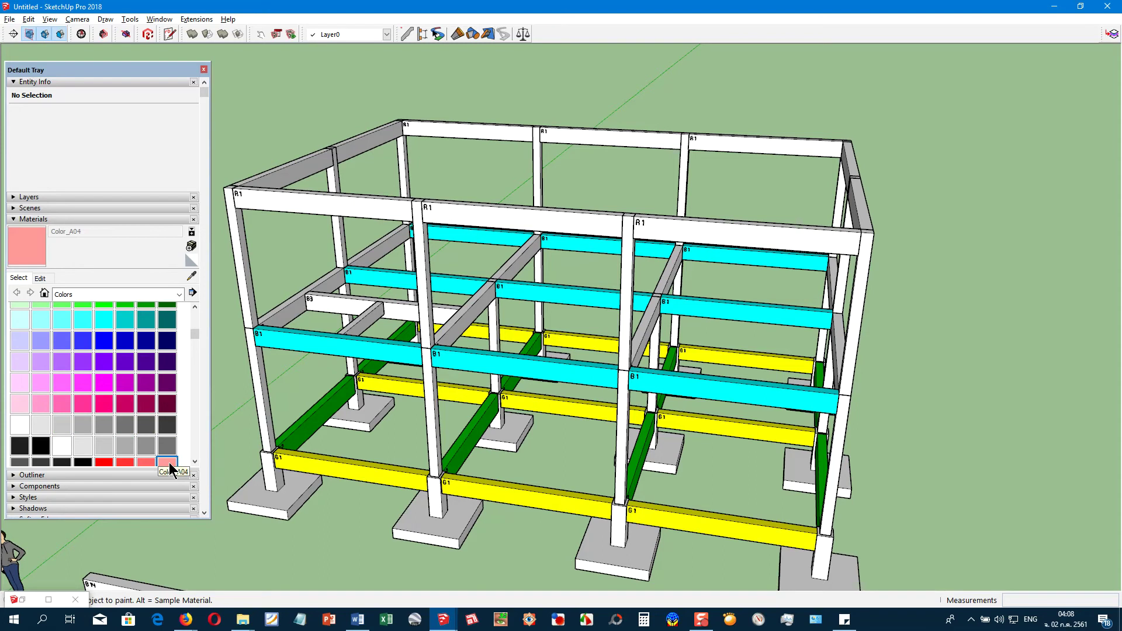
left_click(285, 307)
left_click(62, 403)
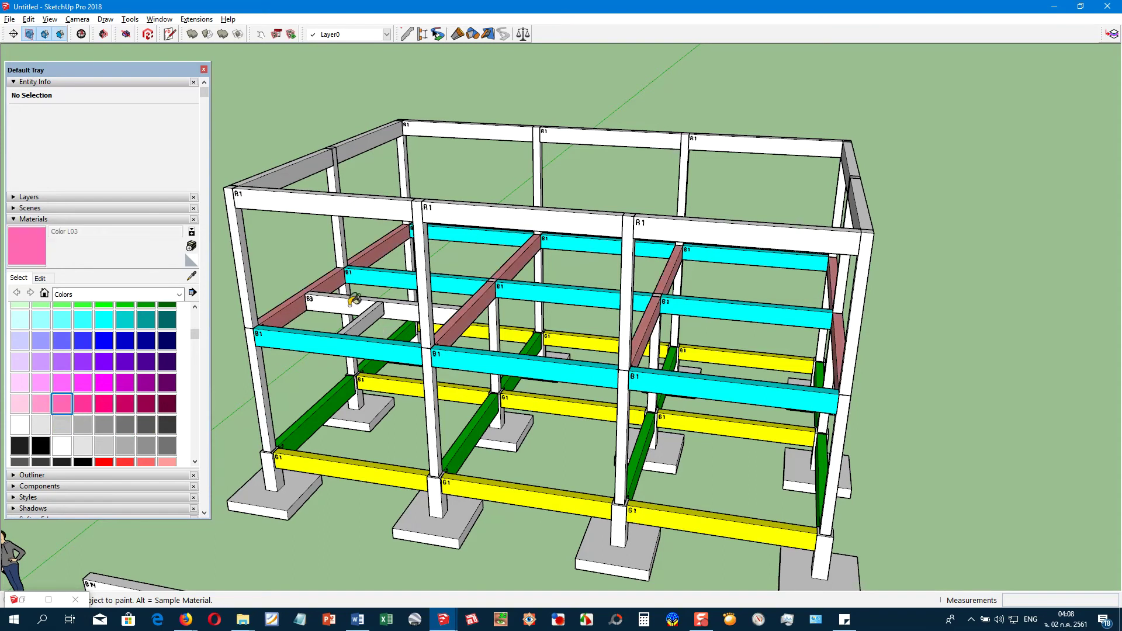
left_click(320, 309)
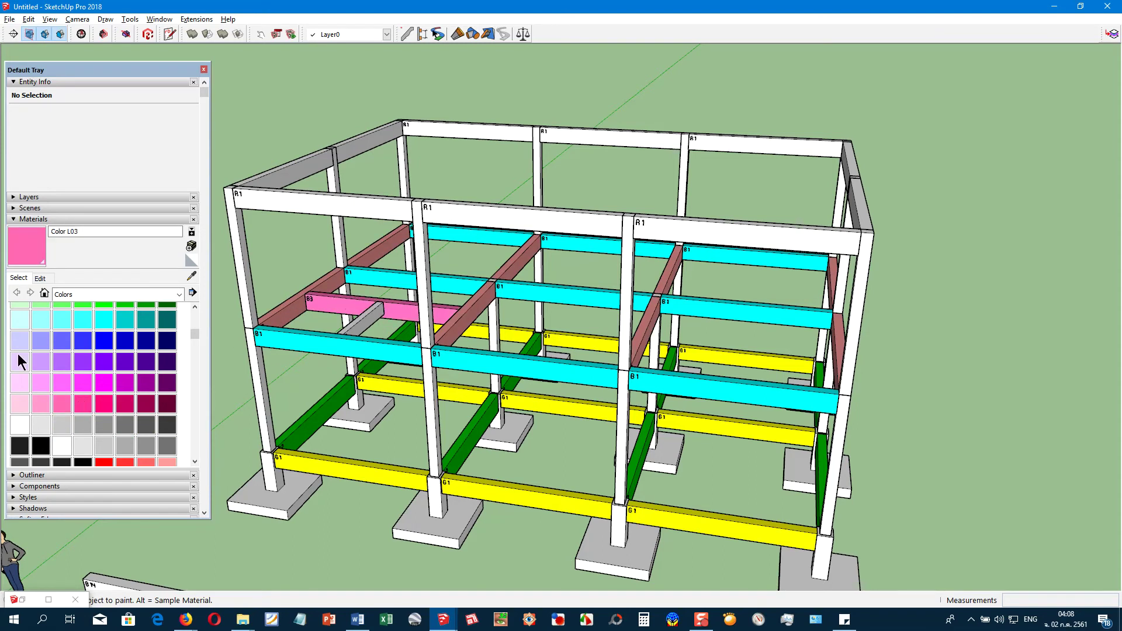
Paint the short beam beside B3 light cyan and the R1 roof beams red
left_click(19, 321)
left_click(369, 316)
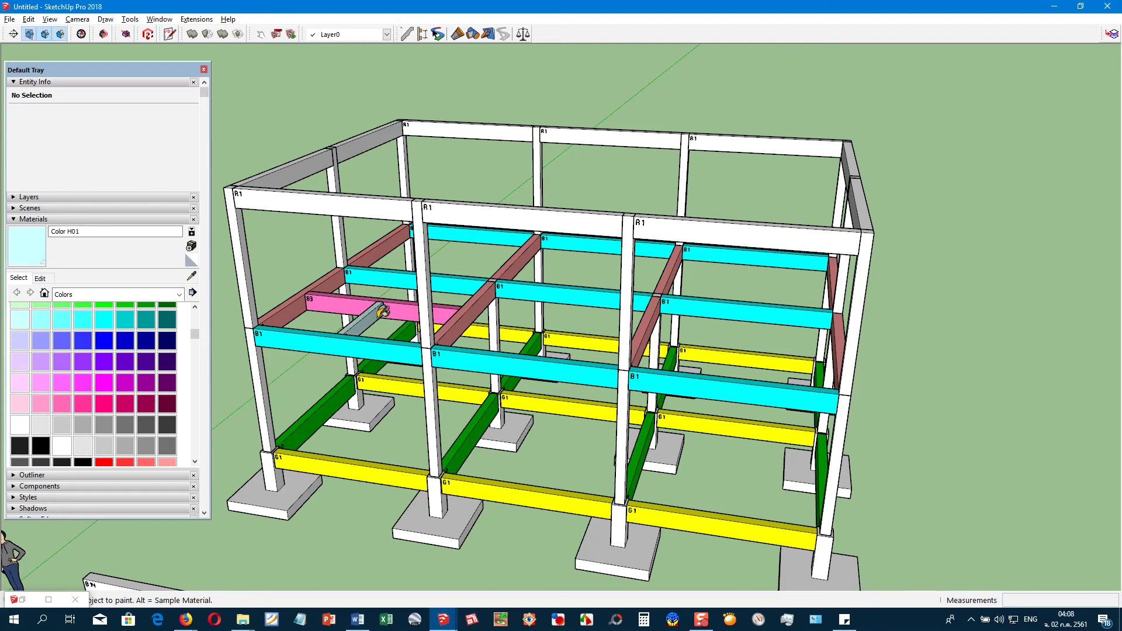
scroll(184, 350, "up", 5)
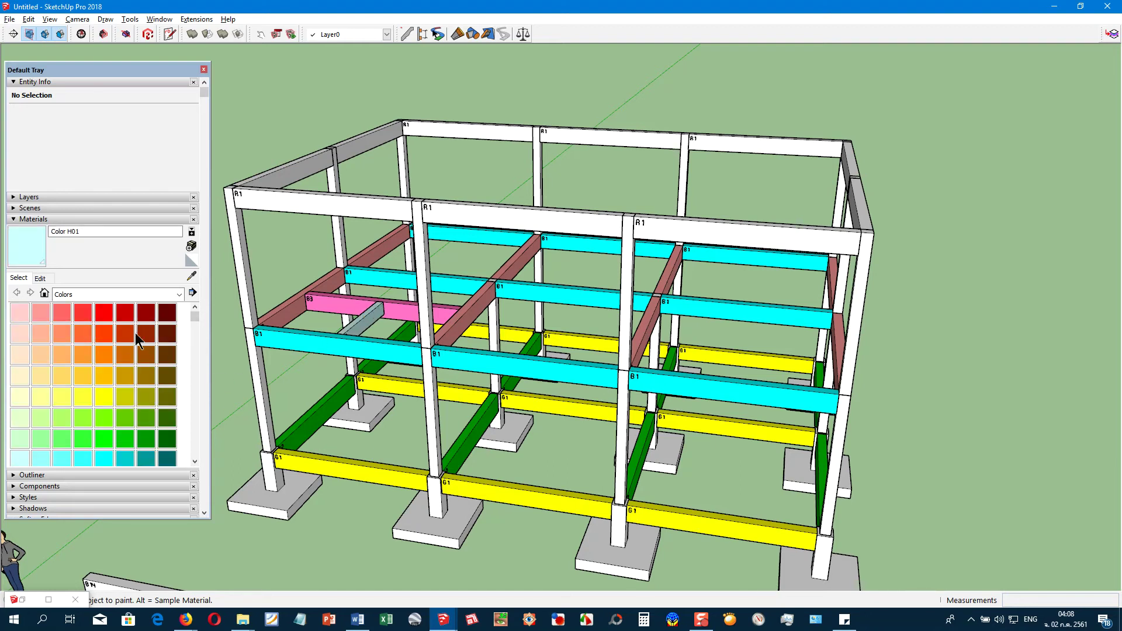
left_click(61, 313)
left_click(289, 213)
Paint the side roof beams orange and golden yellow, then orbit to check the colours
scroll(130, 398, "down", 3)
scroll(131, 398, "down", 3)
left_click(147, 459)
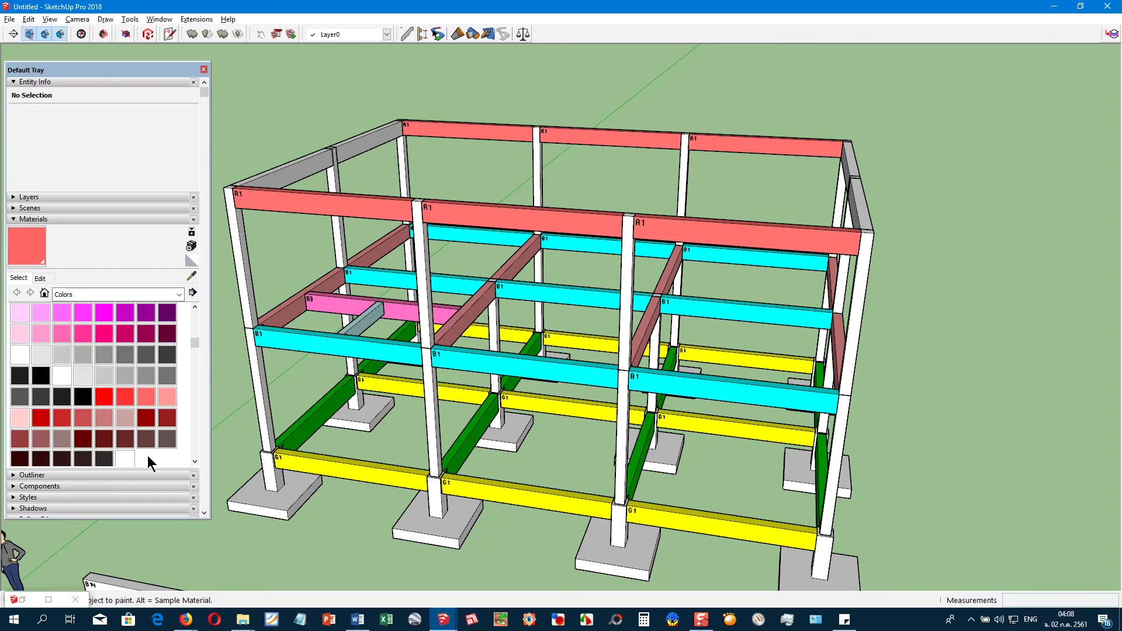
left_click(307, 156)
middle_click_drag(341, 194, 328, 202)
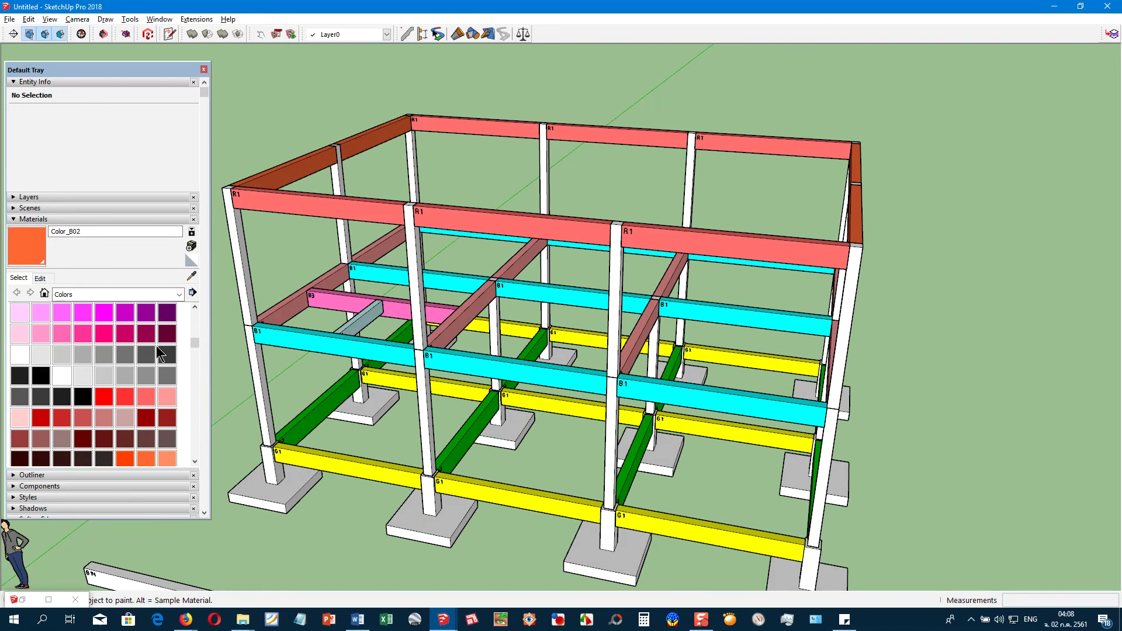
scroll(164, 450, "down", 3)
scroll(164, 450, "down", 3)
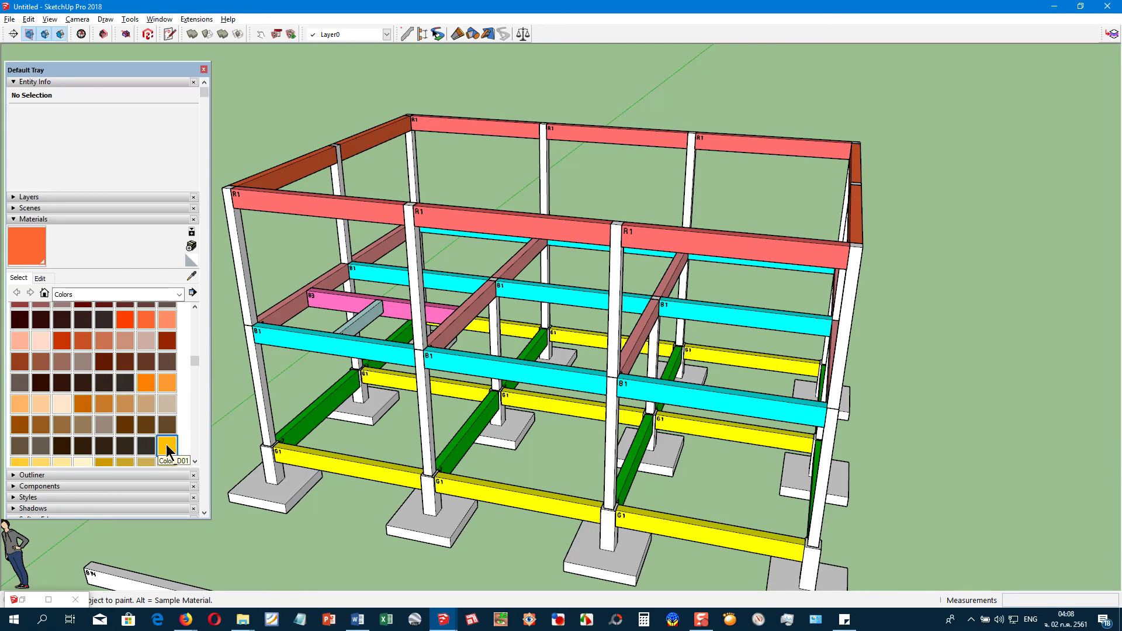
left_click(168, 446)
left_click(371, 138)
mouse_move(419, 178)
middle_mouse_down()
mouse_move(361, 238)
mouse_move(397, 231)
middle_mouse_up()
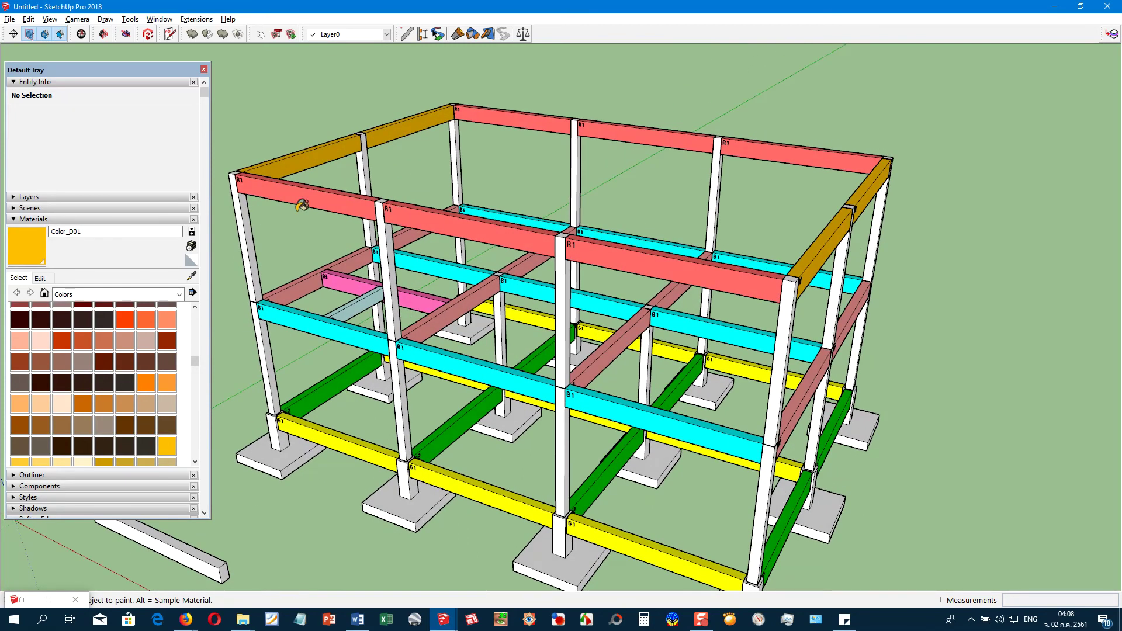
Close the Materials tray, return to Select, and orbit to front views of the coloured frame
left_click(203, 69)
key("space")
scroll(441, 227, "down", 2)
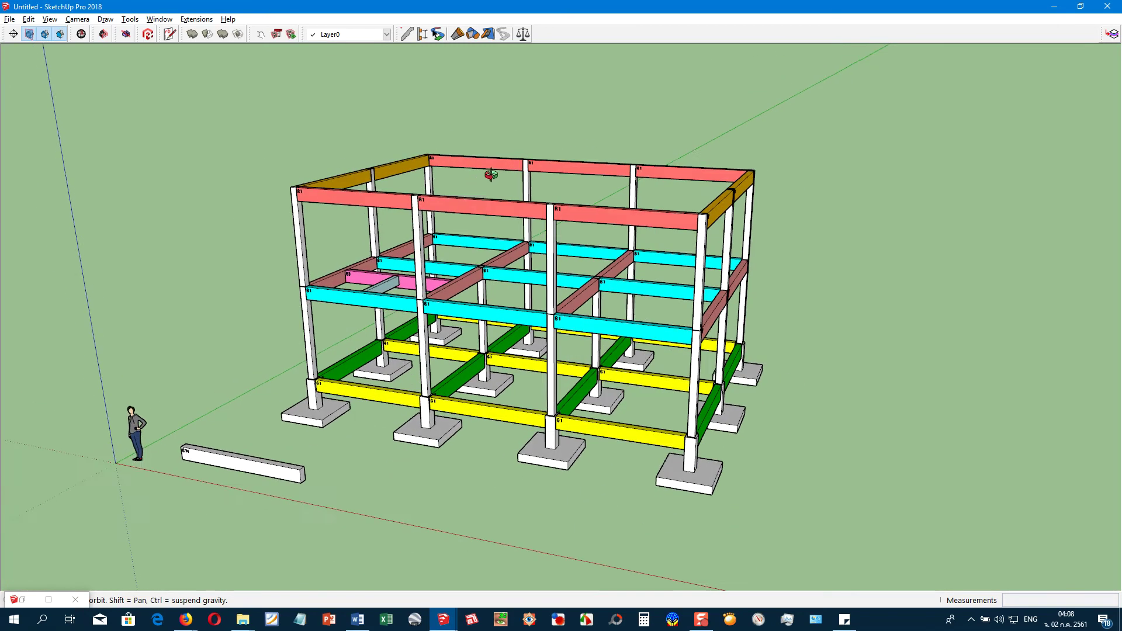
mouse_move(440, 227)
middle_mouse_down()
mouse_move(342, 213)
mouse_move(585, 247)
middle_mouse_up()
scroll(491, 228, "up", 1)
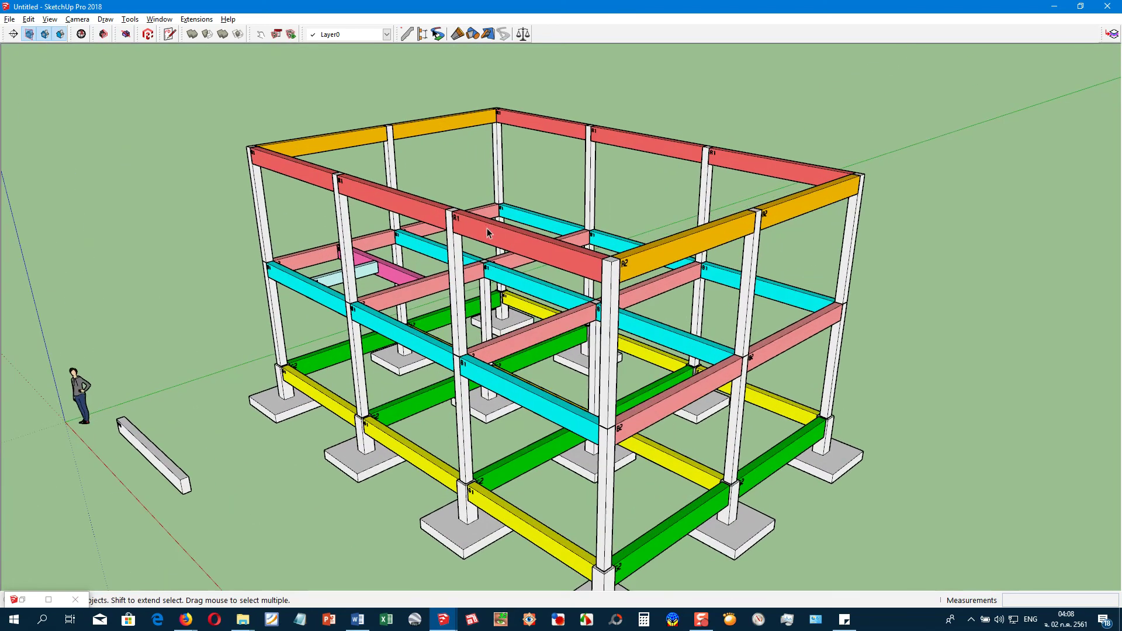
scroll(489, 227, "up", 1)
mouse_move(437, 235)
middle_mouse_down()
mouse_move(456, 222)
mouse_move(450, 193)
mouse_move(376, 181)
mouse_move(568, 193)
middle_mouse_up()
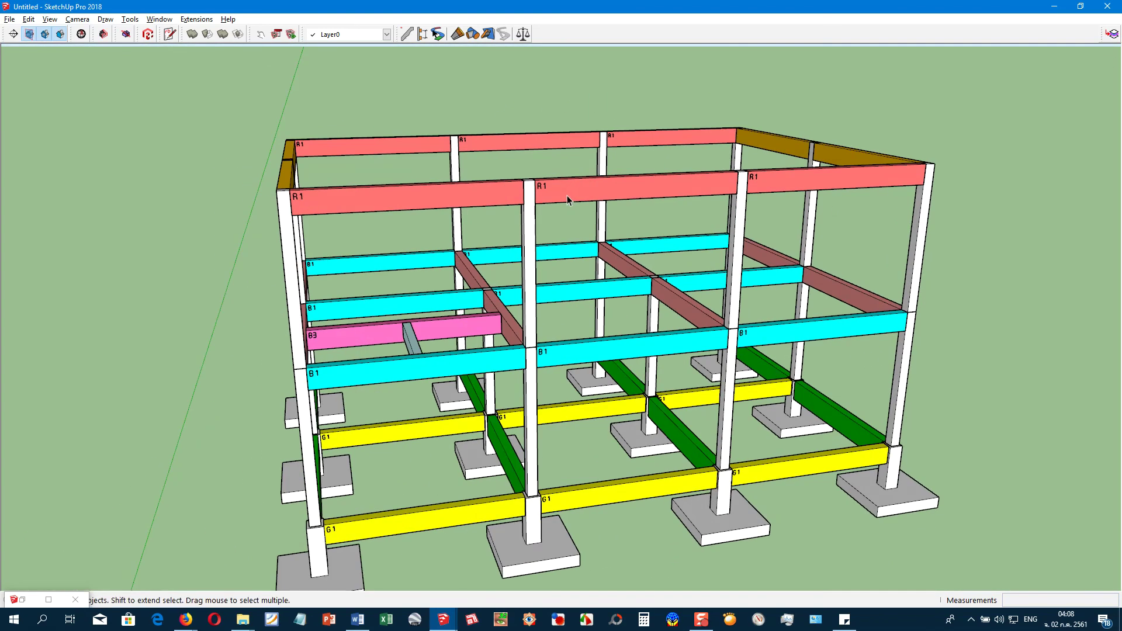
scroll(255, 362, "down", 1)
scroll(305, 308, "down", 1)
scroll(305, 308, "down", 1)
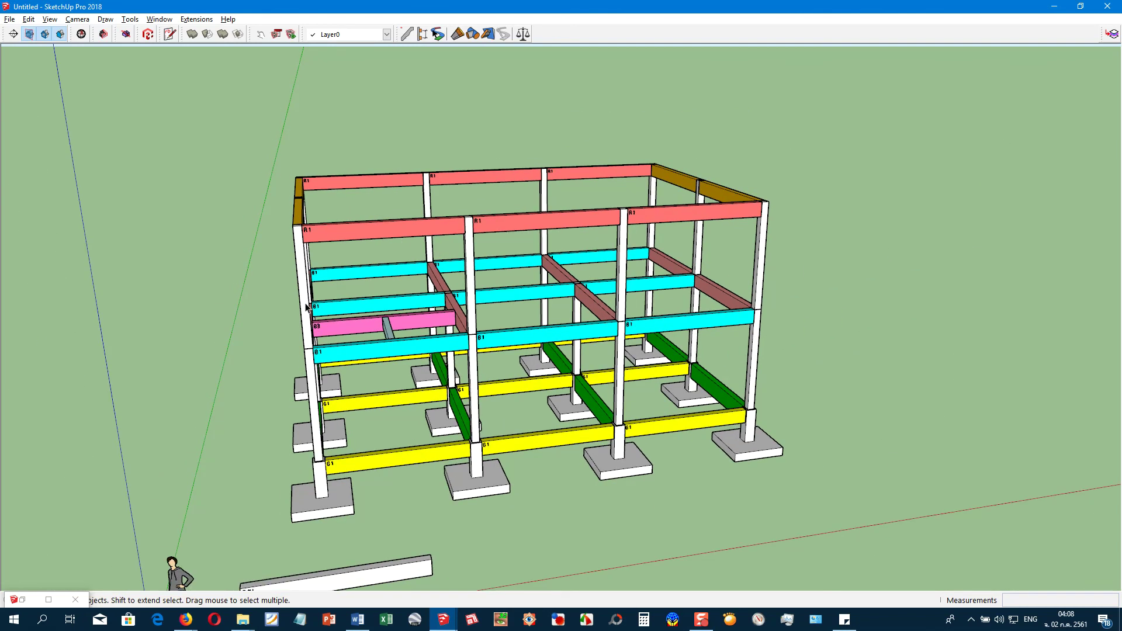